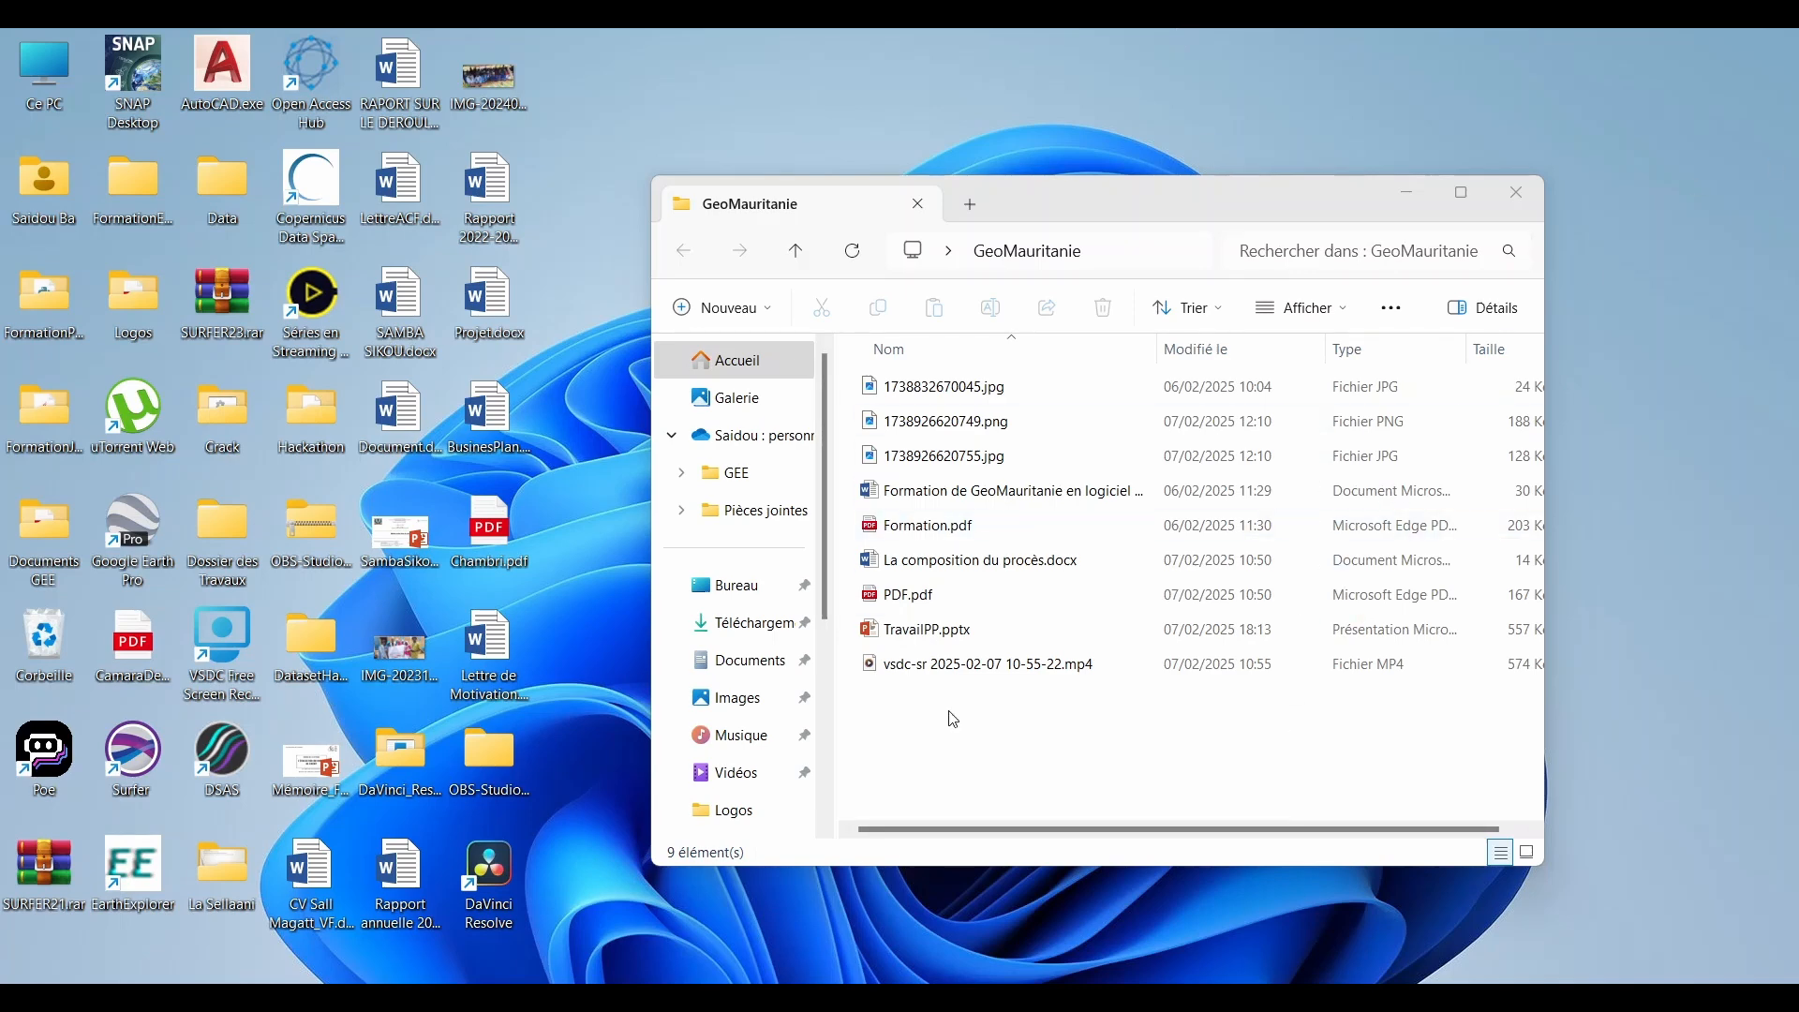
Open Formation.pdf from the GeoMauritanie folder and read through the software training programme
{"action": "double_click", "coordinate": [921, 524]}
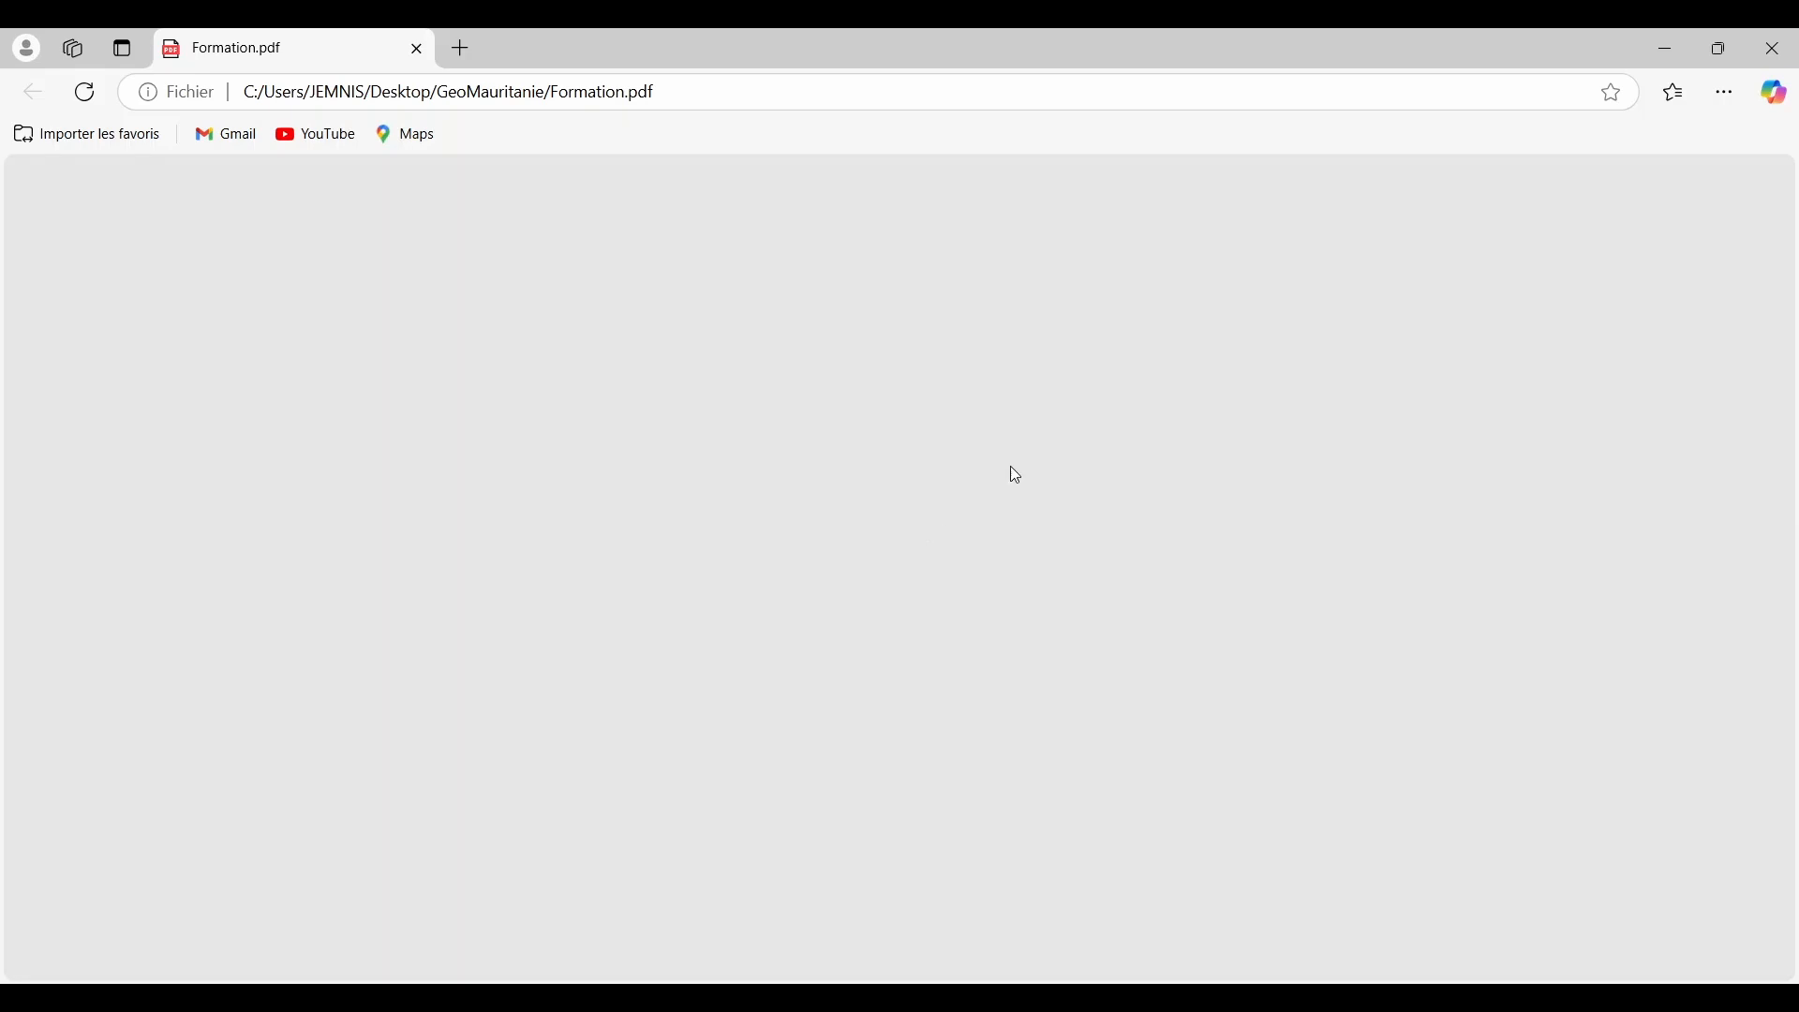
{"action": "scroll", "coordinate": [817, 378], "scroll_direction": "up", "scroll_amount": 9}
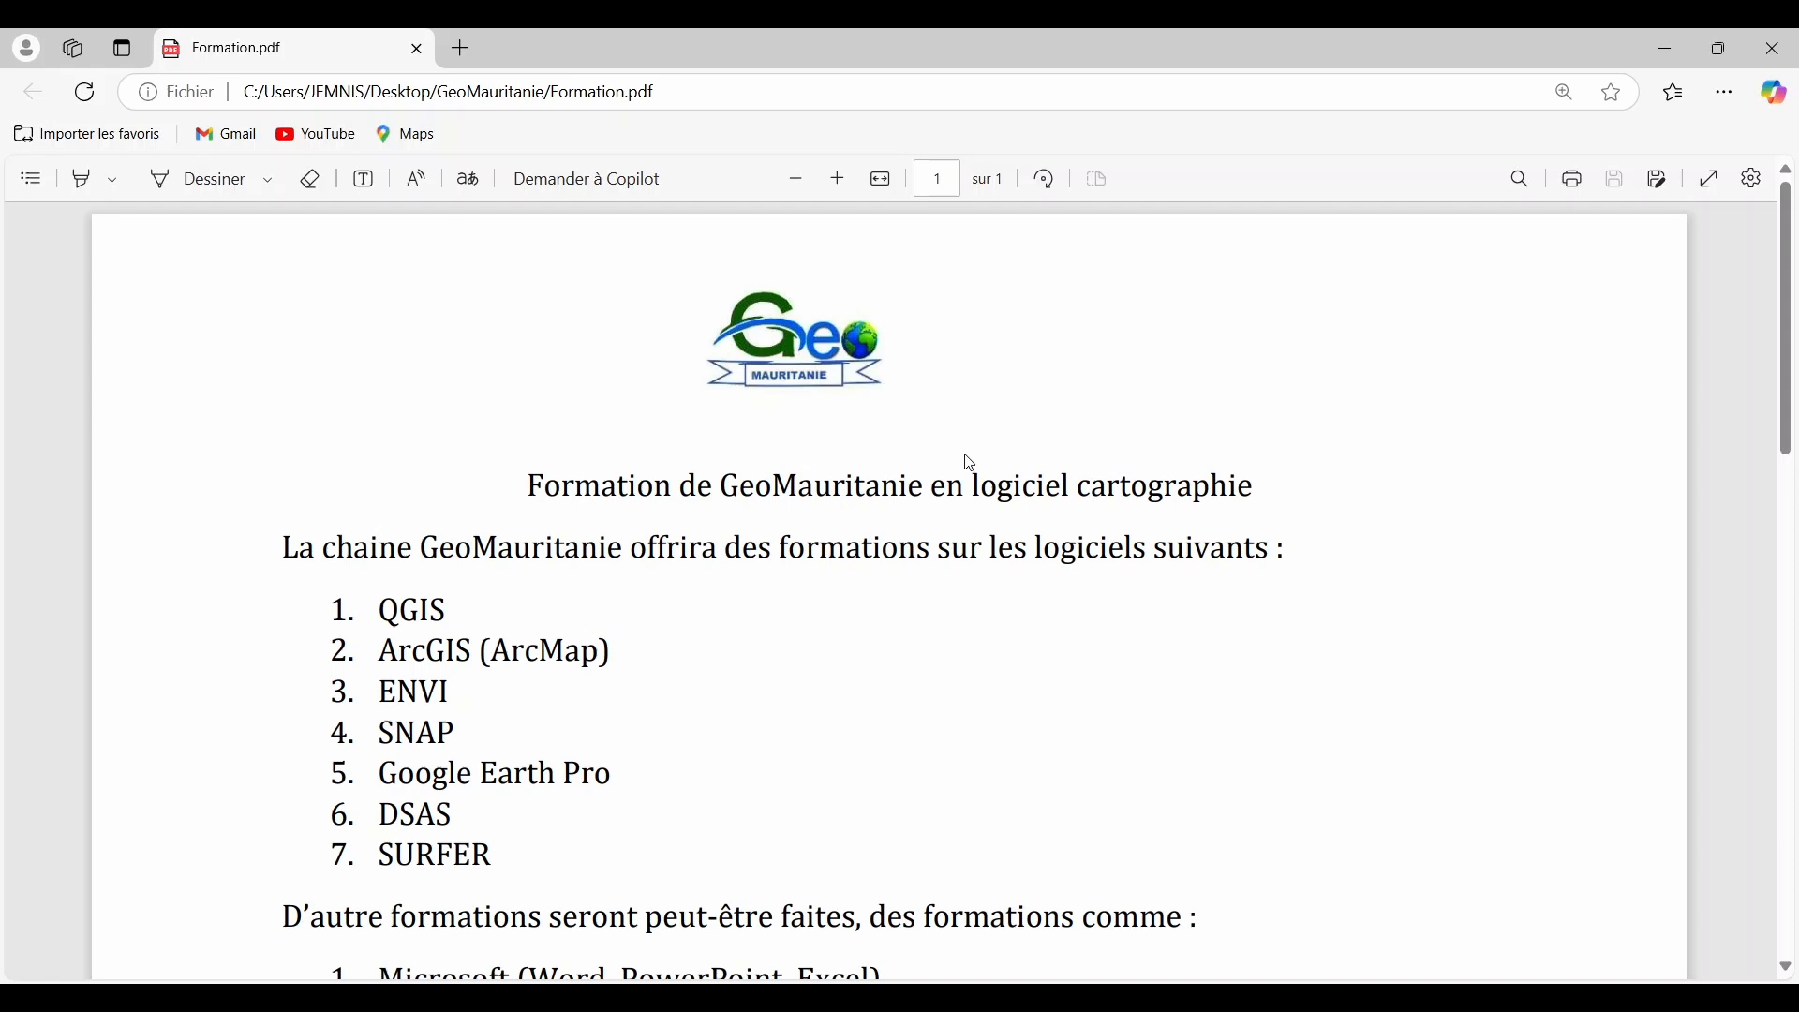
{"action": "scroll", "coordinate": [667, 617], "scroll_direction": "down", "scroll_amount": 2}
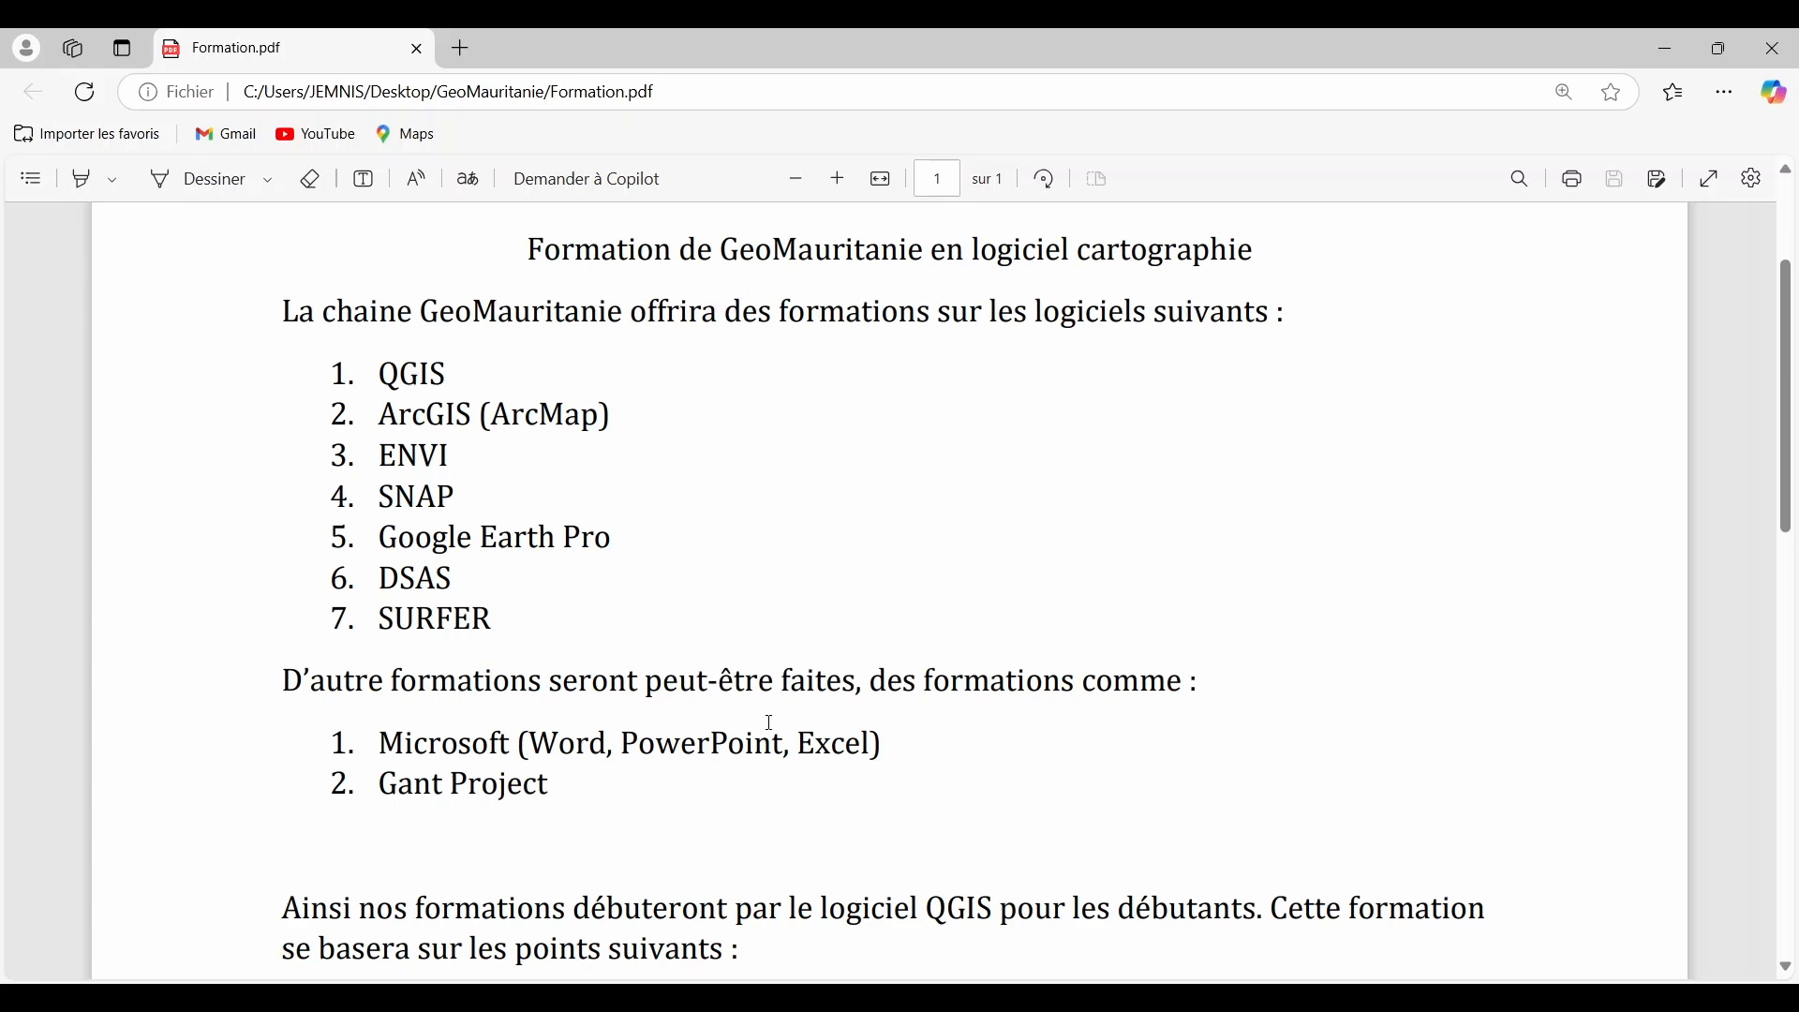
{"action": "scroll", "coordinate": [767, 731], "scroll_direction": "down", "scroll_amount": 2}
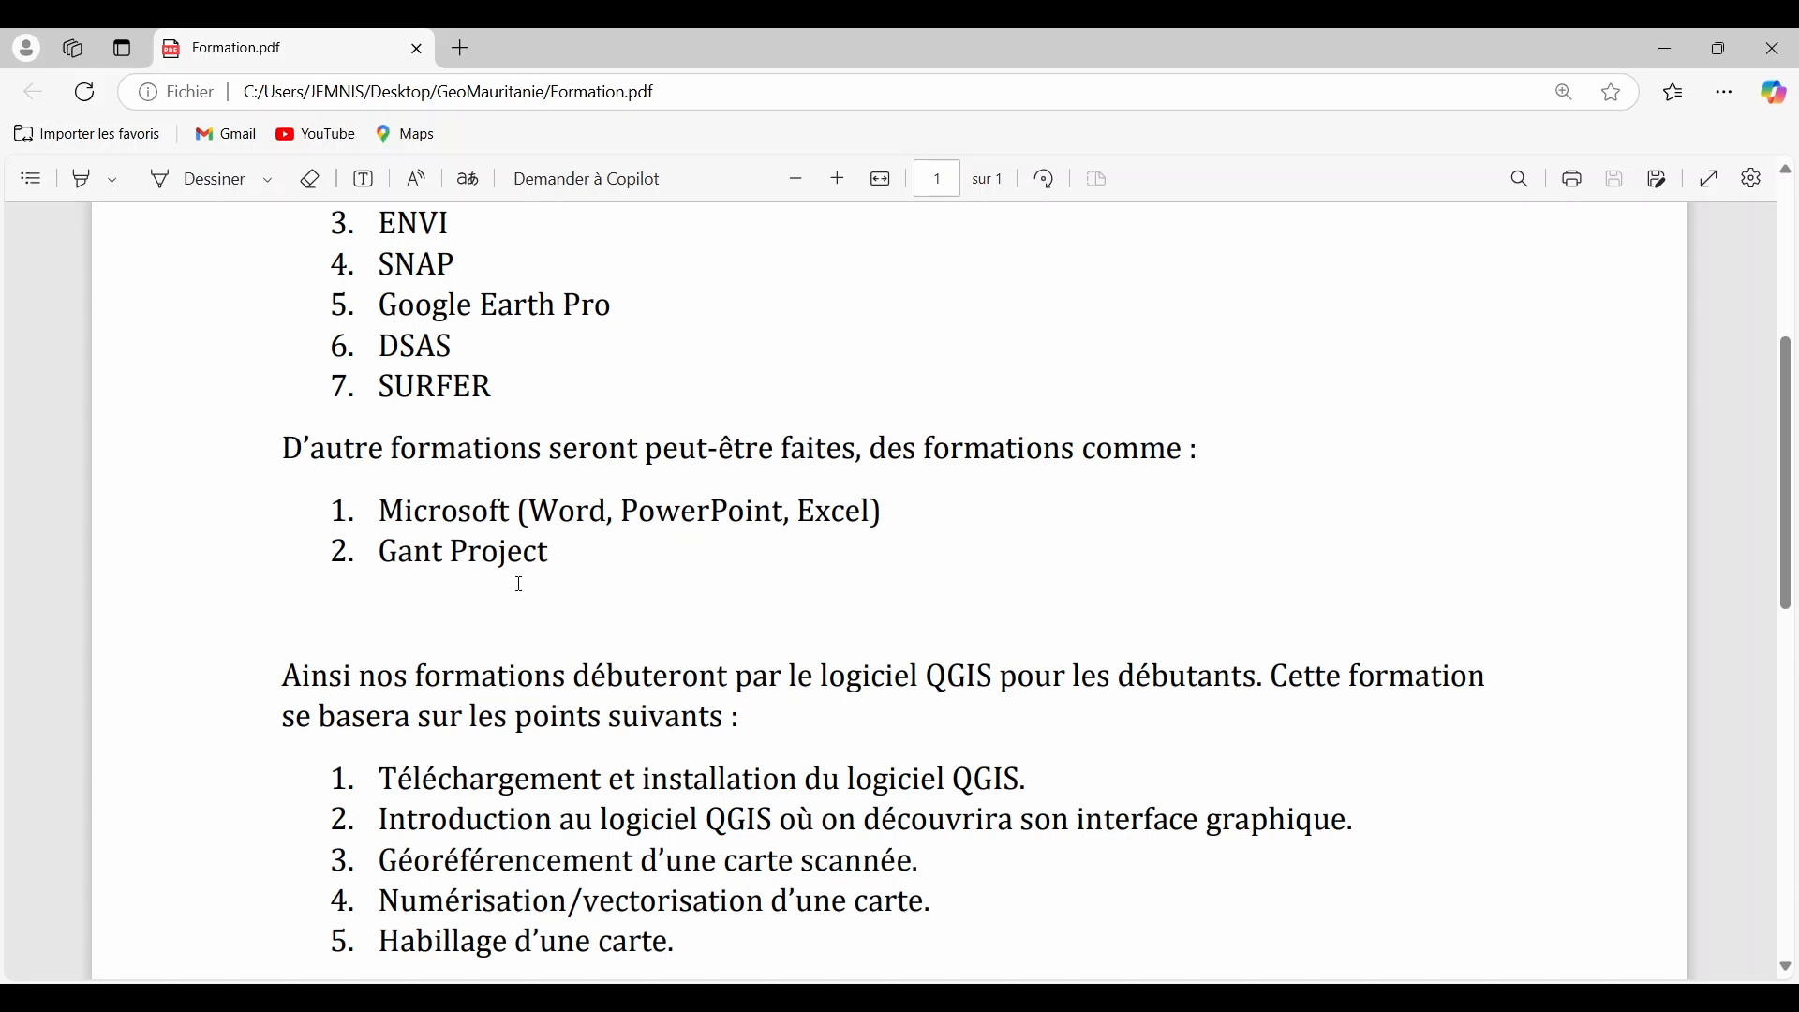
{"action": "scroll", "coordinate": [520, 585], "scroll_direction": "down", "scroll_amount": 3}
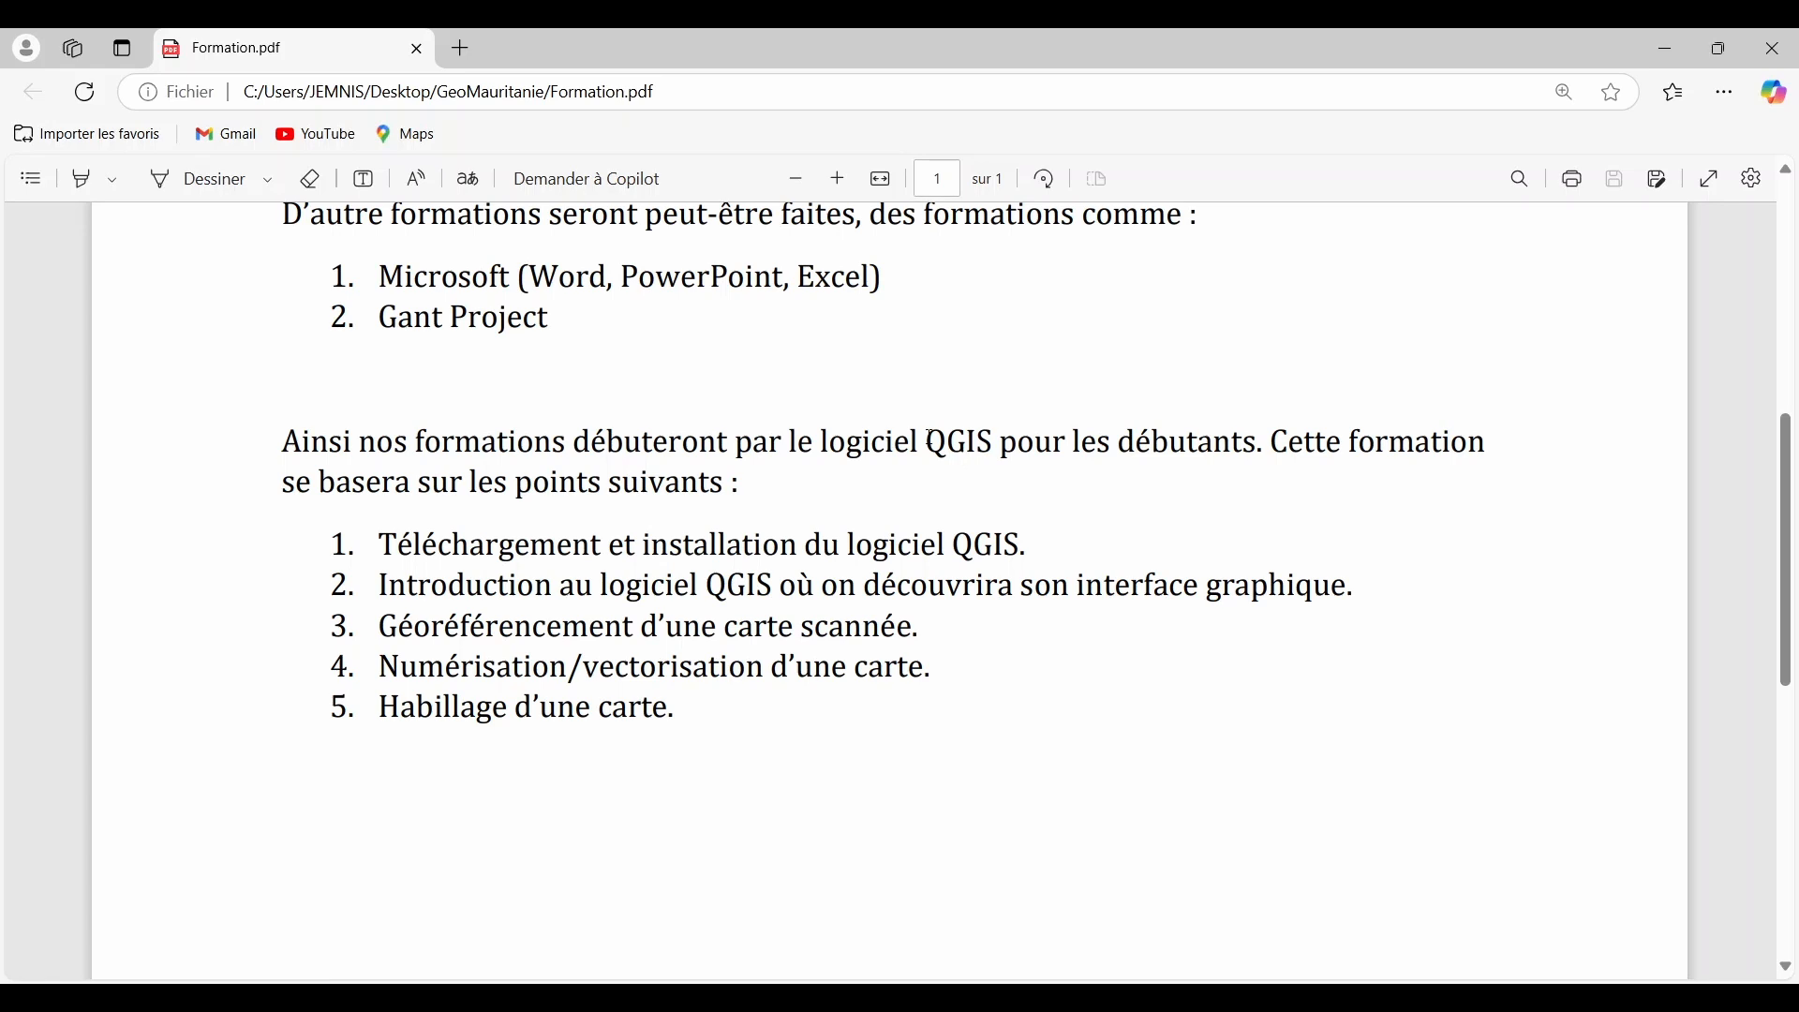
Highlight the word QGIS and the five-point outline of the beginner training in the PDF
{"action": "left_click_drag", "start_coordinate": [930, 441], "coordinate": [1012, 459]}
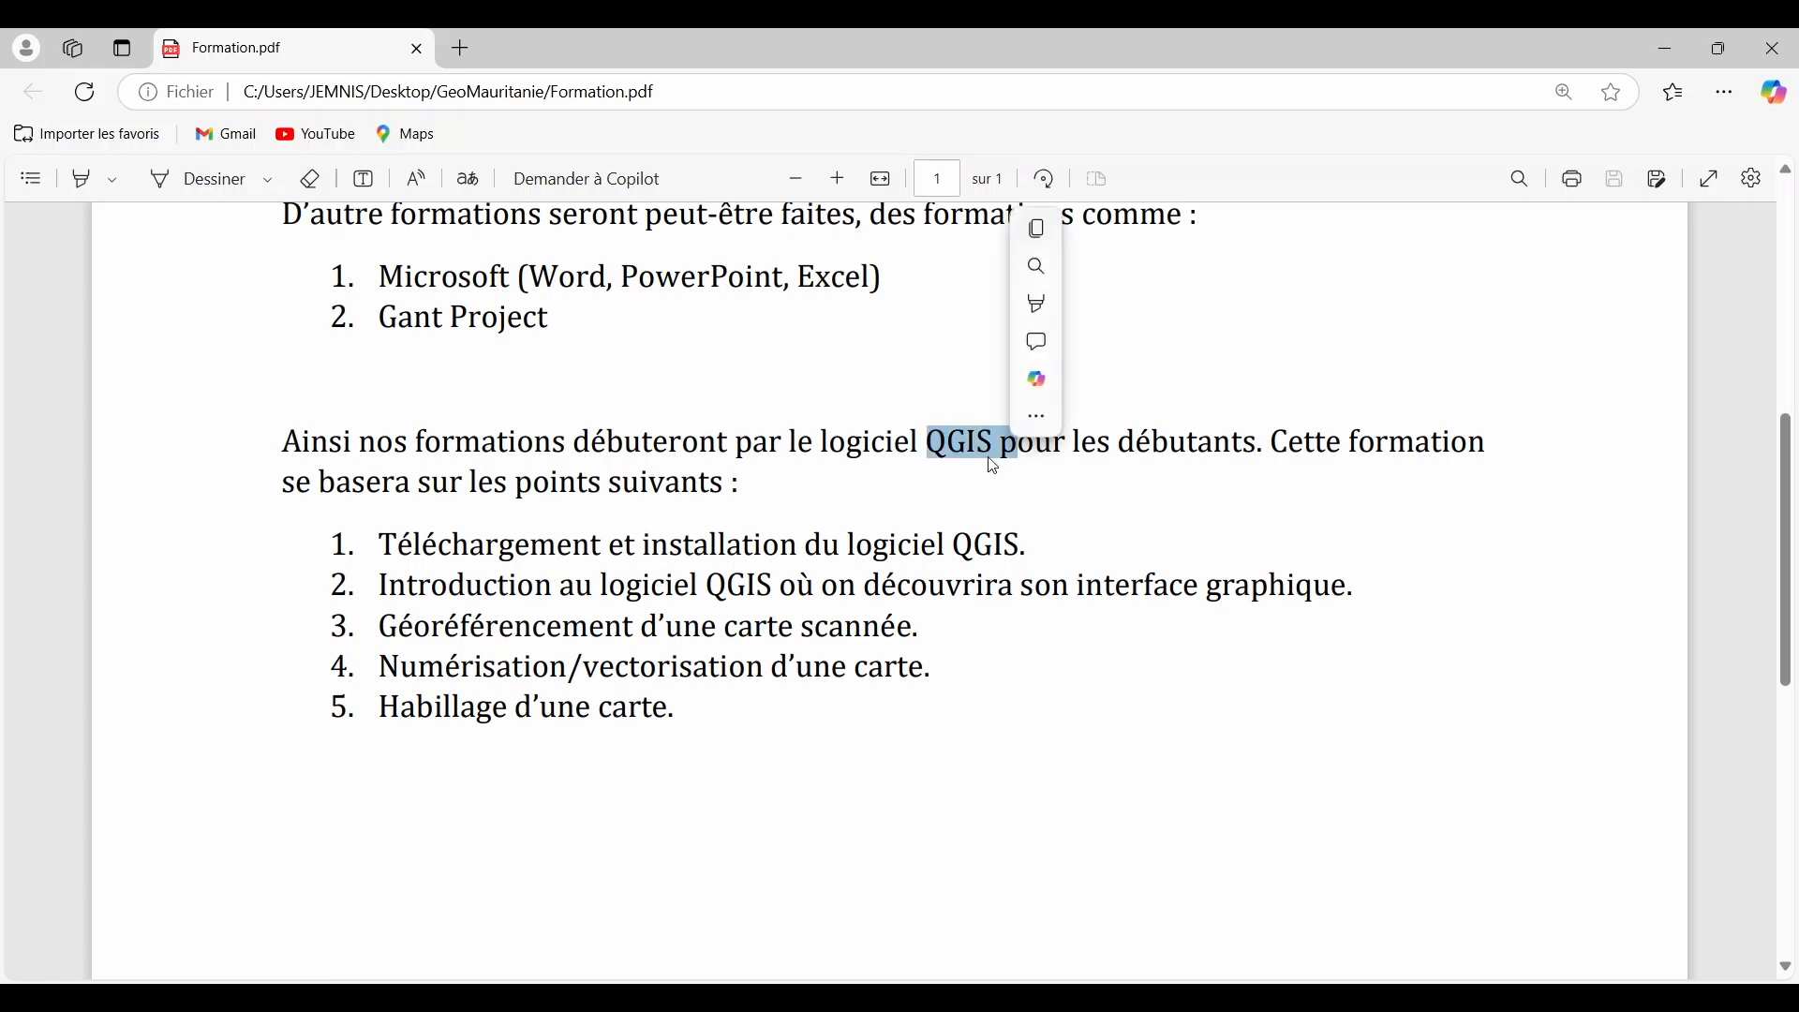
{"action": "left_click", "coordinate": [992, 459]}
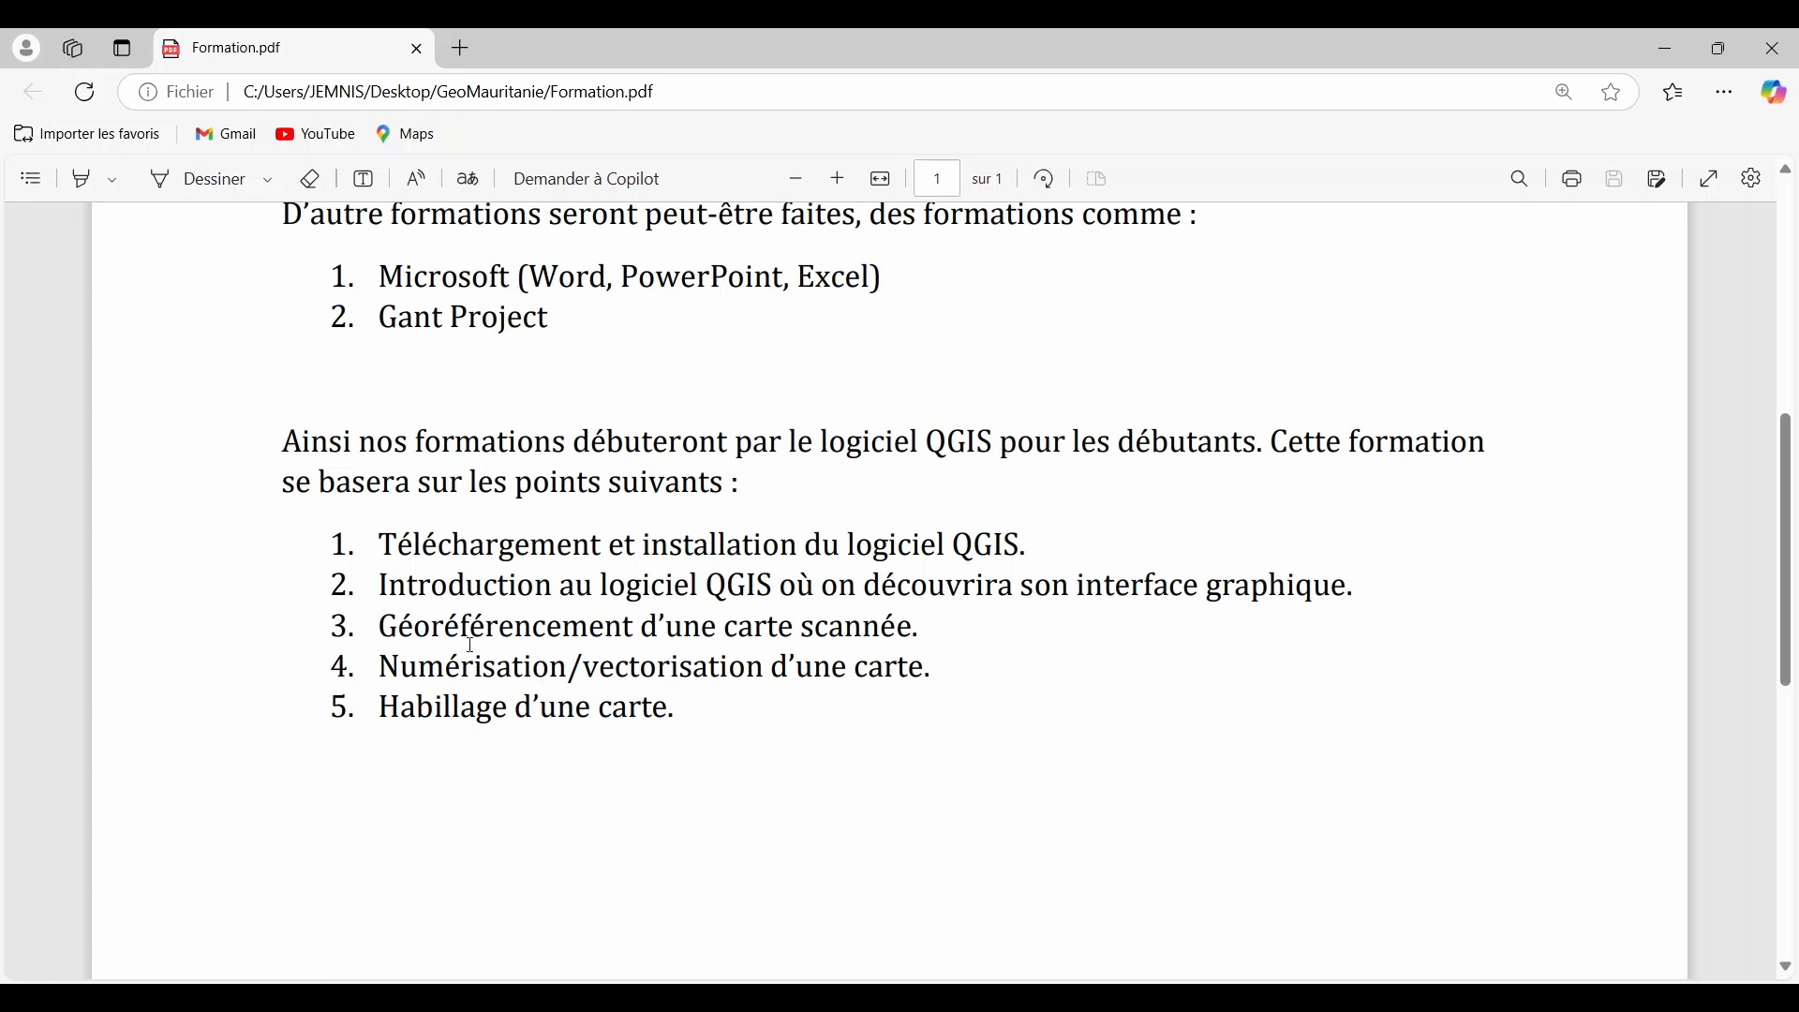
{"action": "left_click_drag", "start_coordinate": [329, 532], "coordinate": [717, 756]}
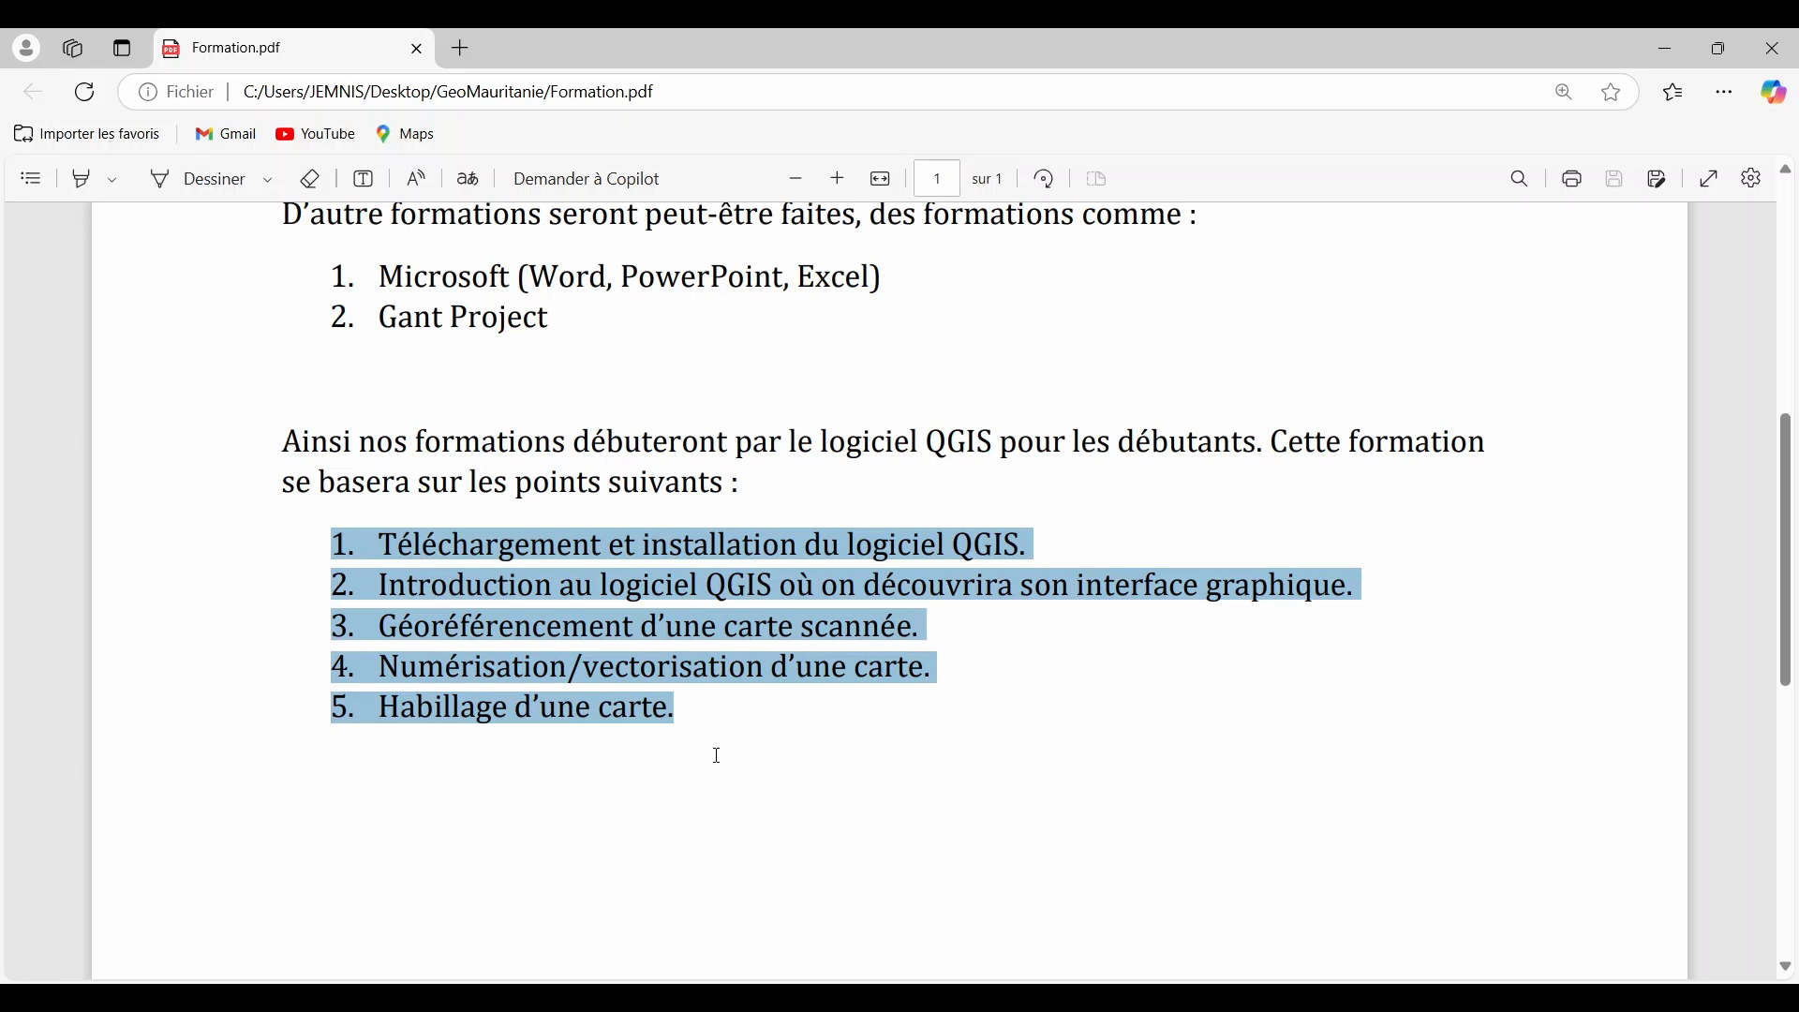
{"action": "left_click_drag", "start_coordinate": [718, 756], "coordinate": [710, 671]}
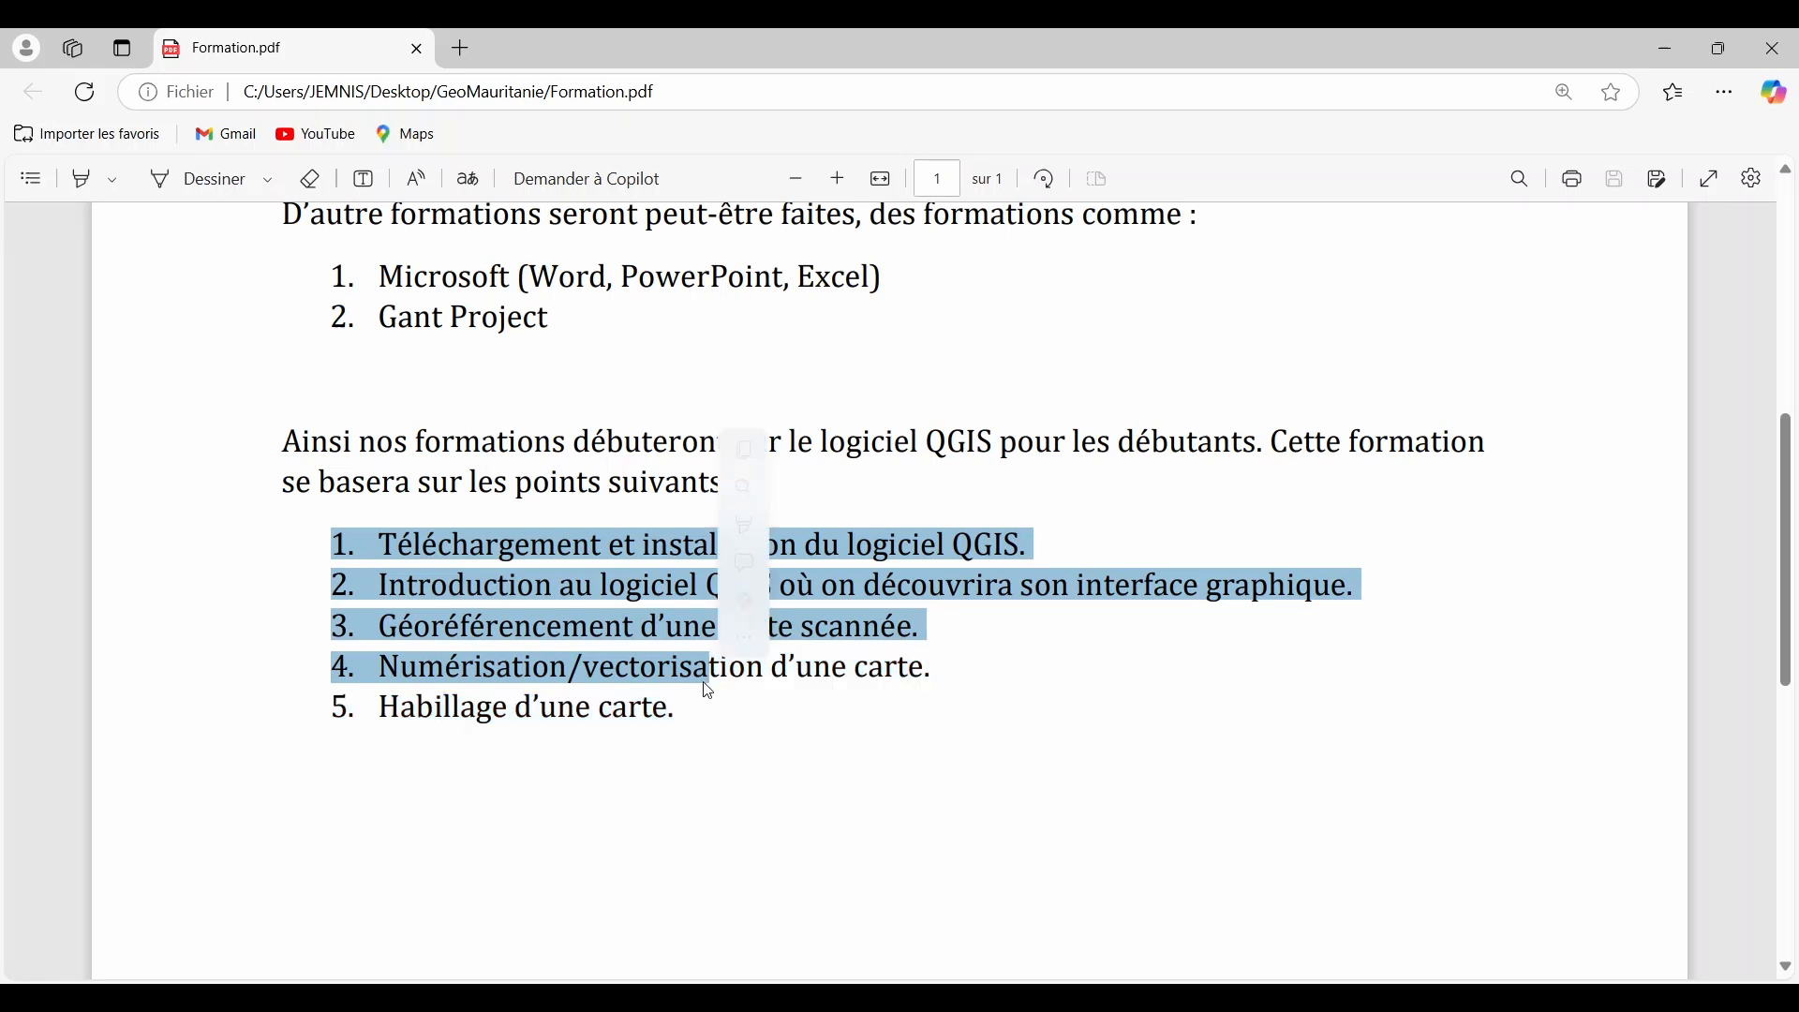
{"action": "left_click", "coordinate": [644, 698]}
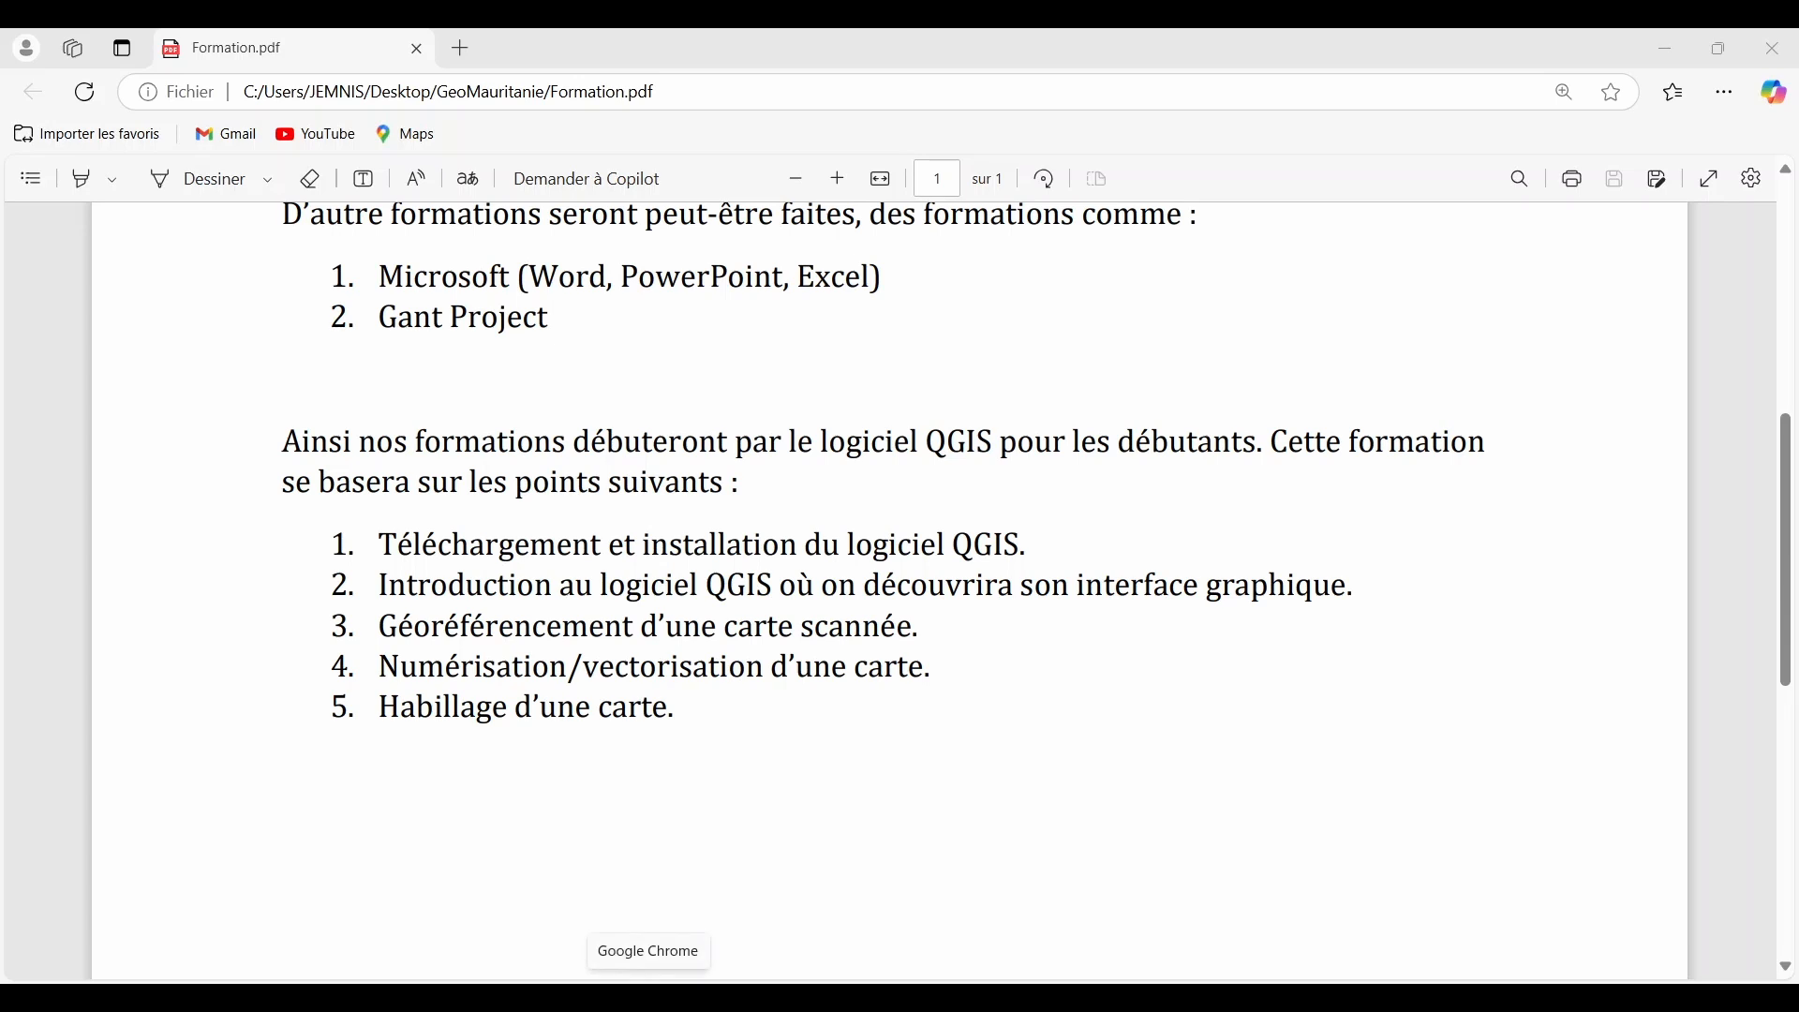
Switch to Google Chrome and search Google for "qgis"
{"action": "left_click", "coordinate": [648, 998]}
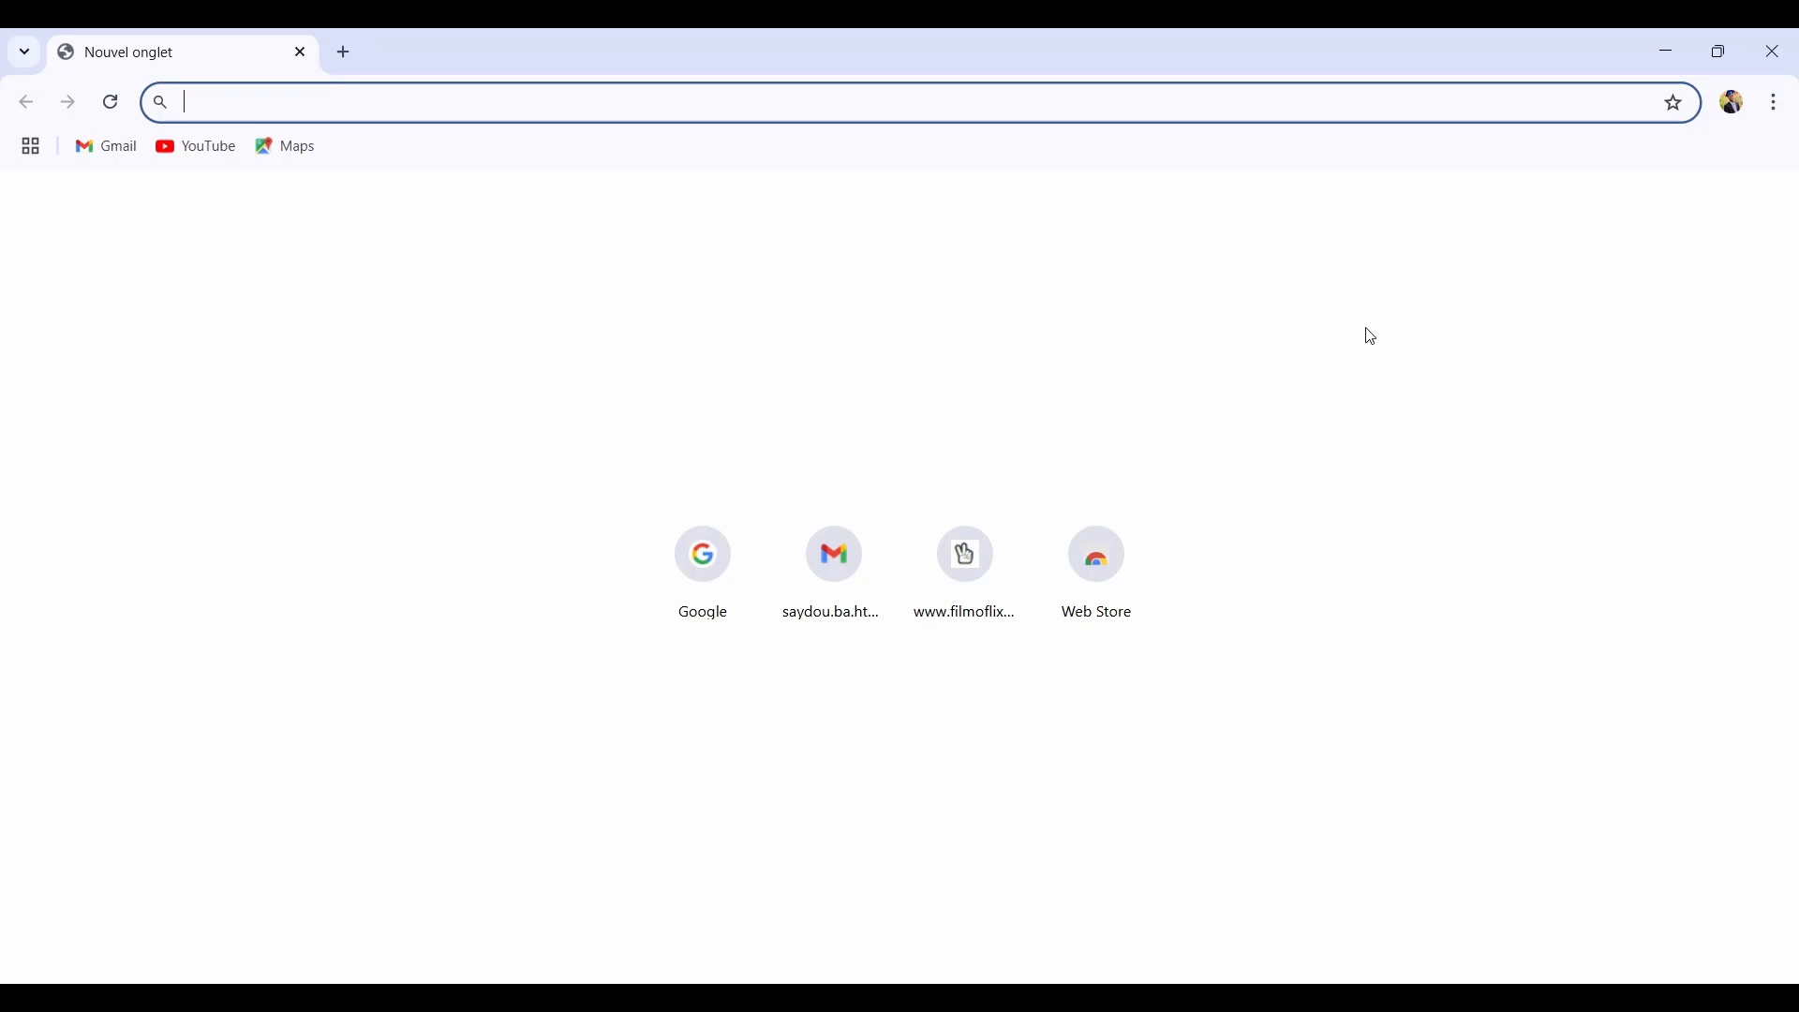
{"action": "left_click", "coordinate": [707, 589]}
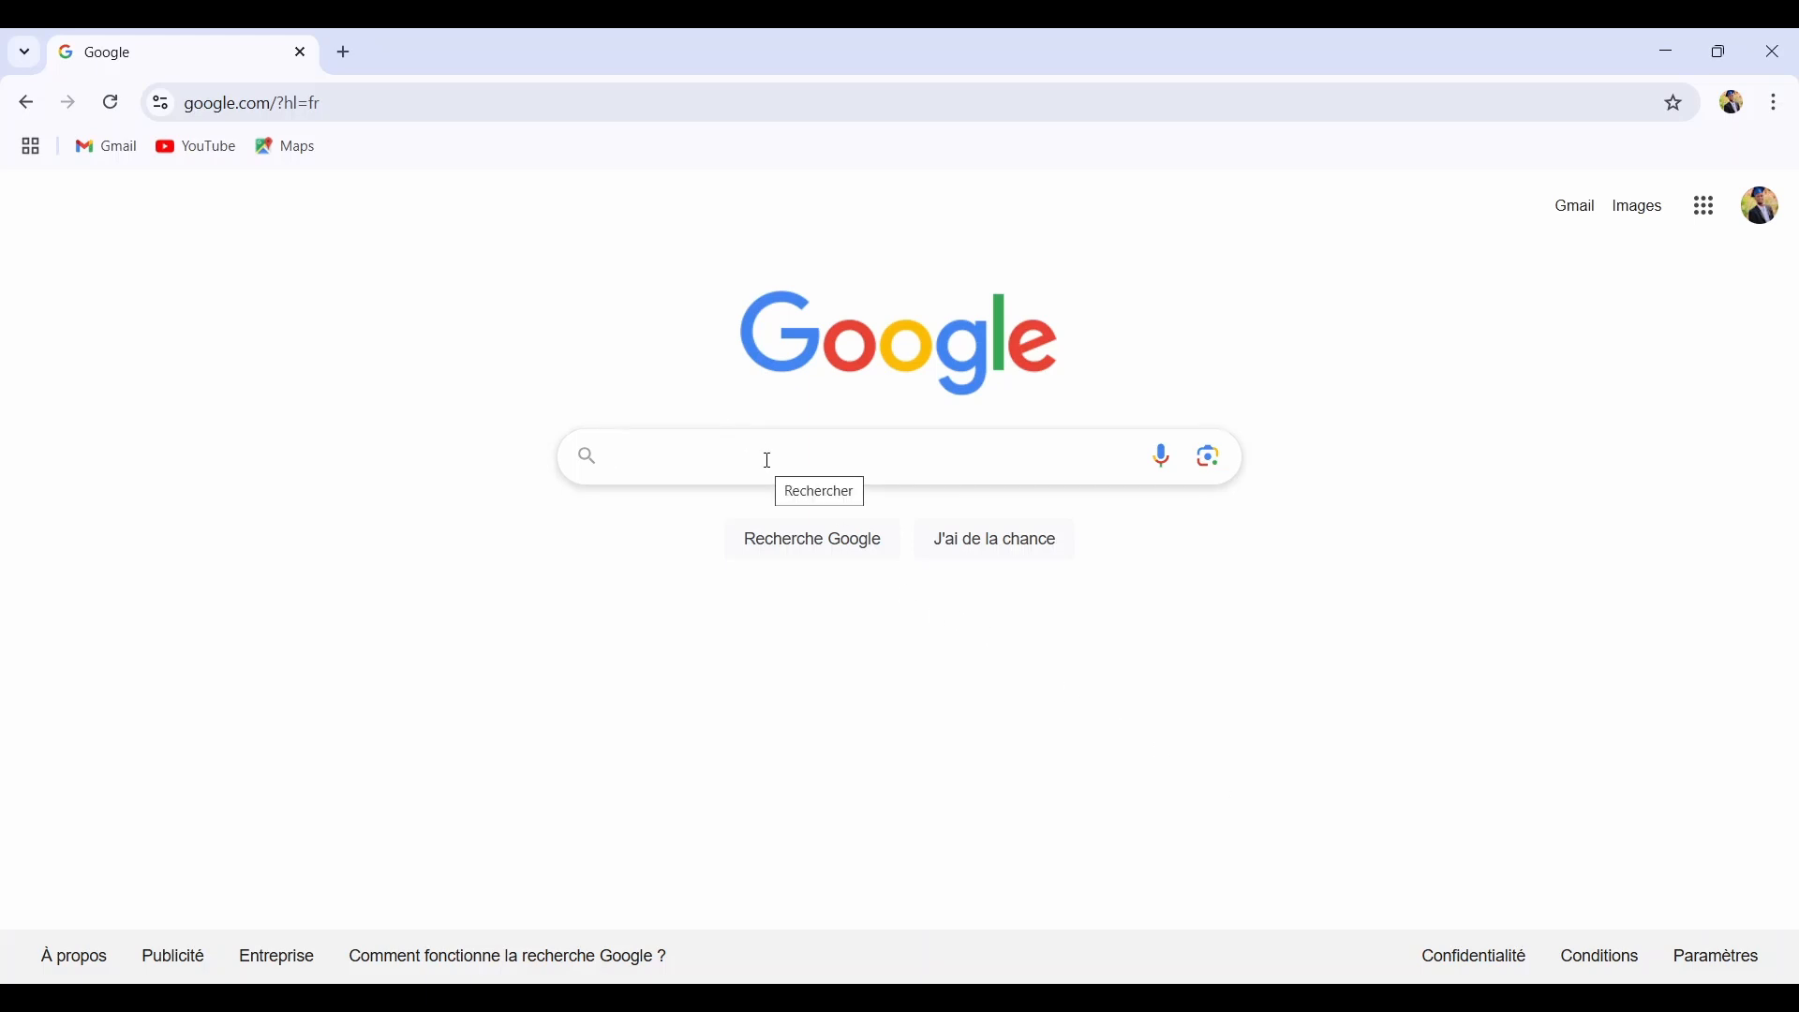
{"action": "type", "text": "q"}
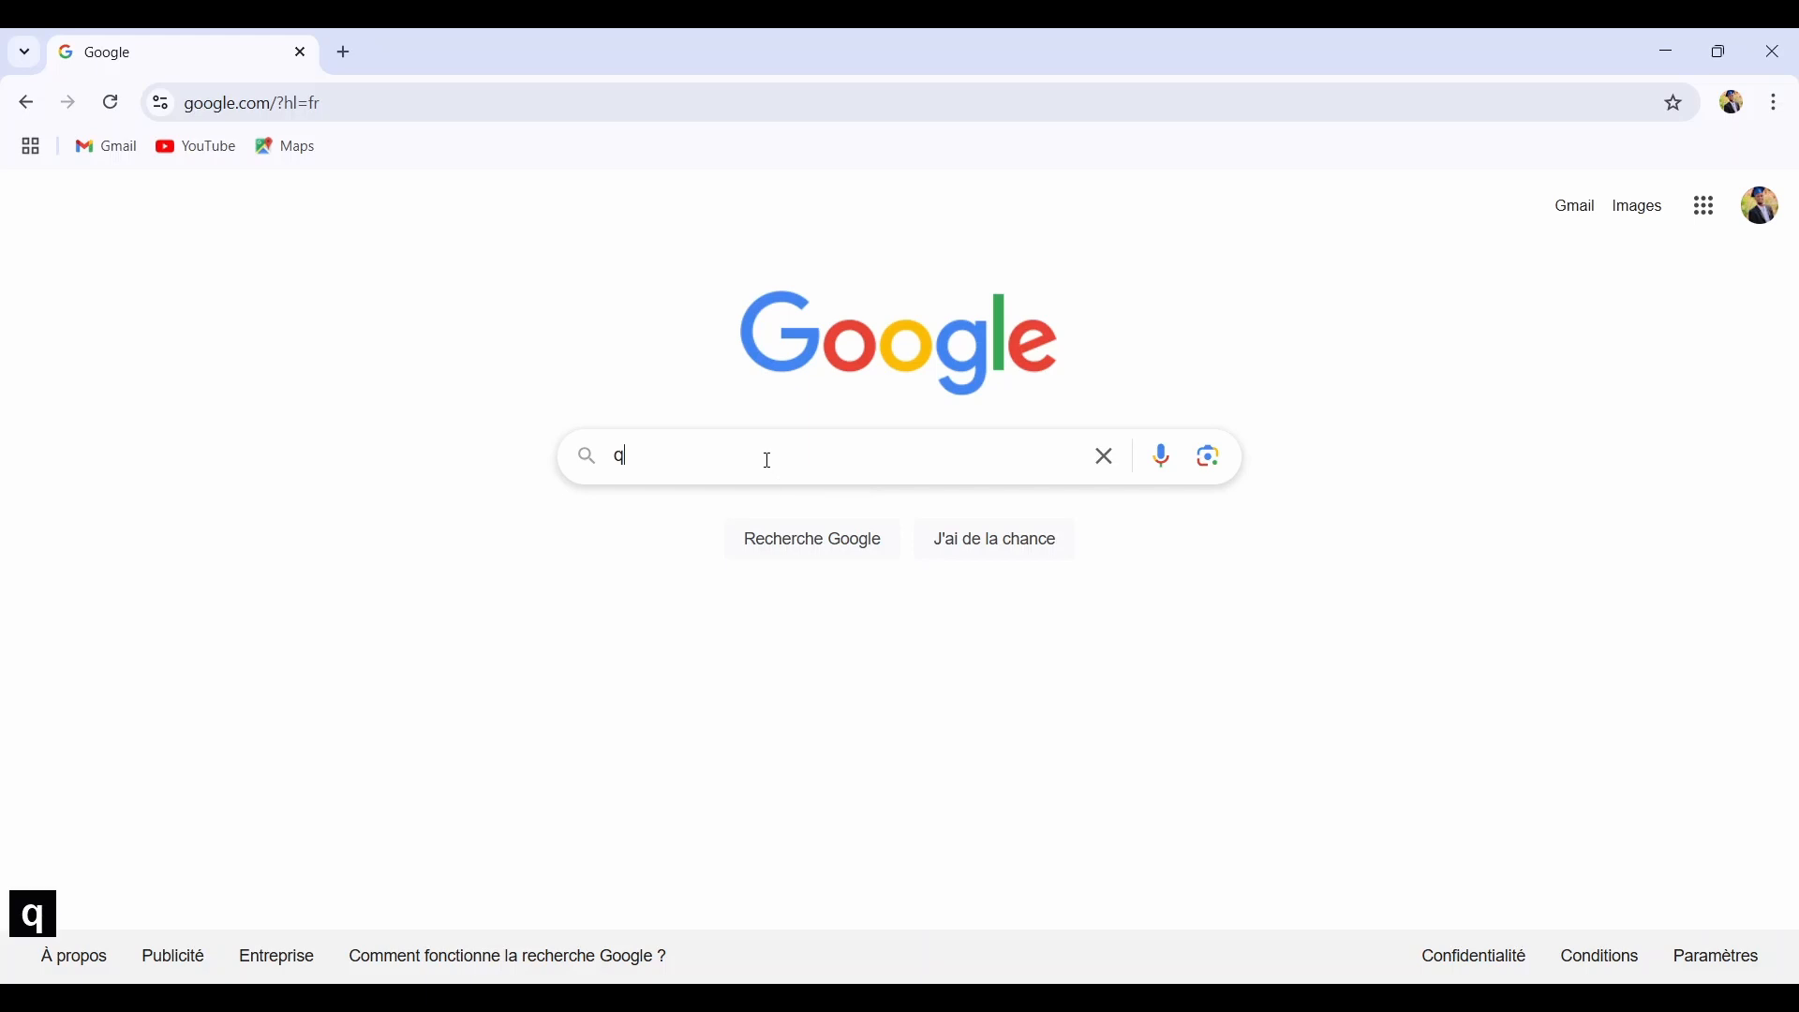
{"action": "type", "text": "gis"}
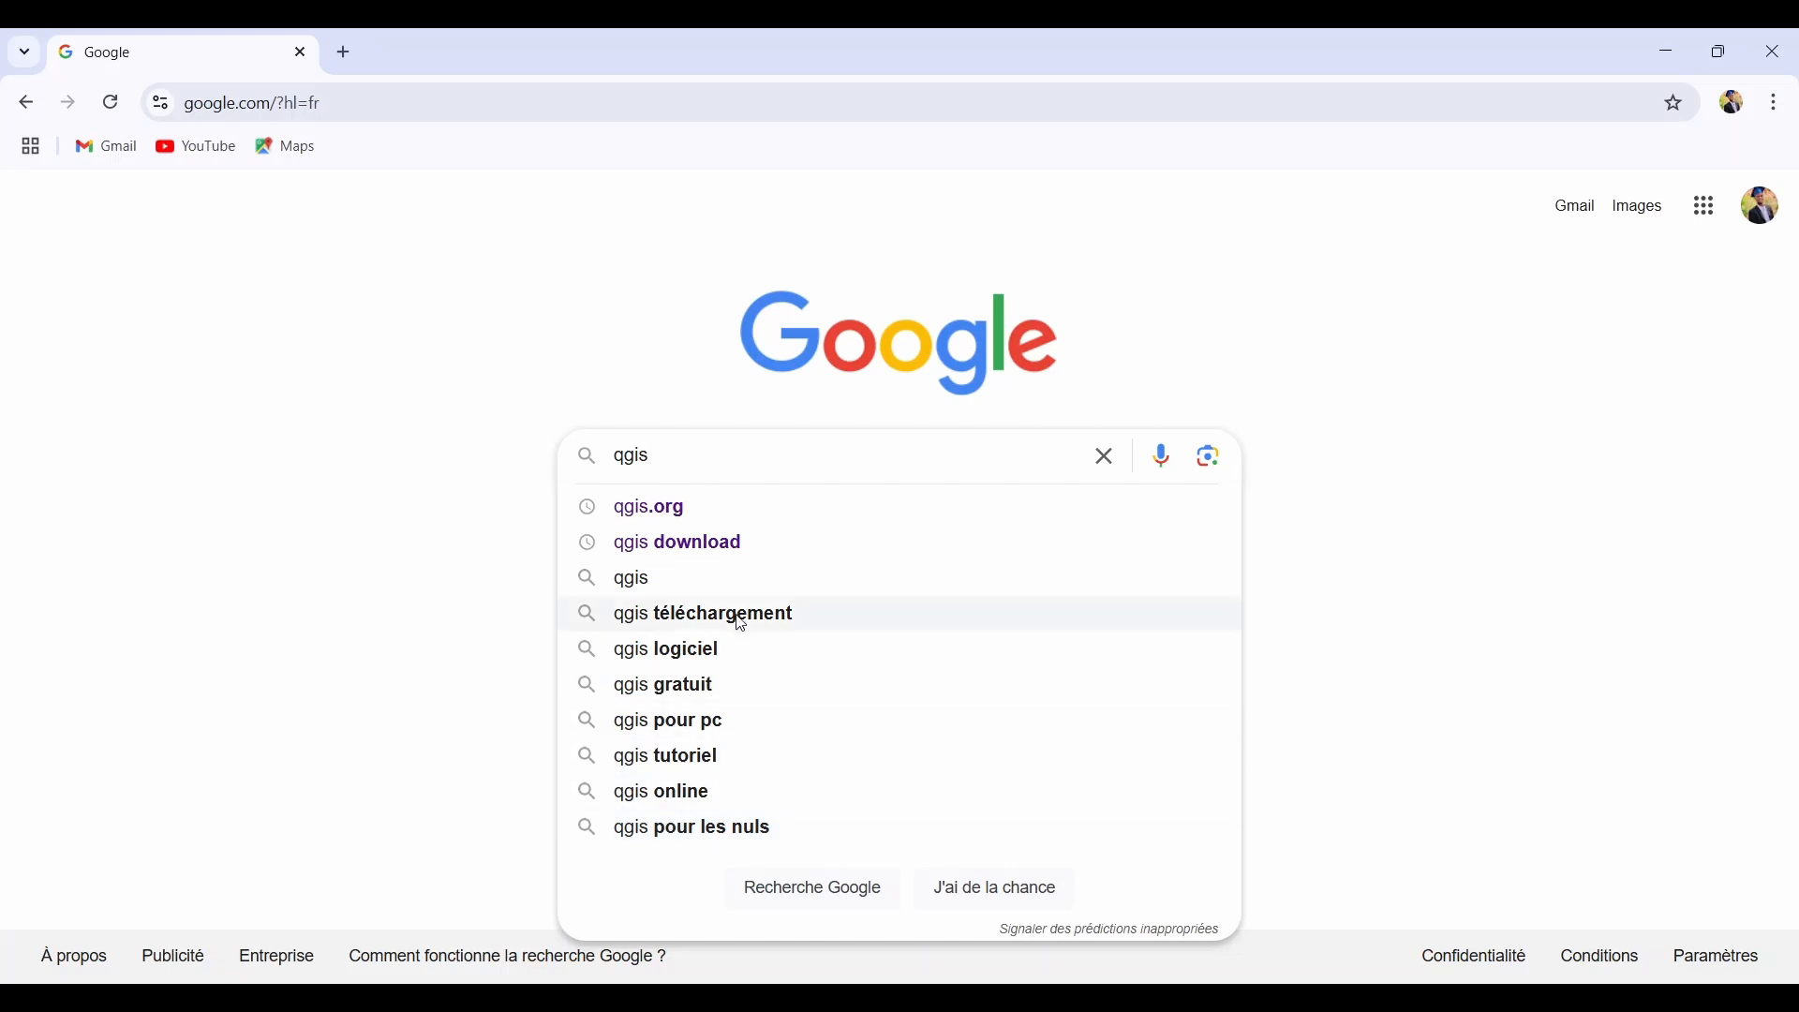
{"action": "left_click", "coordinate": [702, 587]}
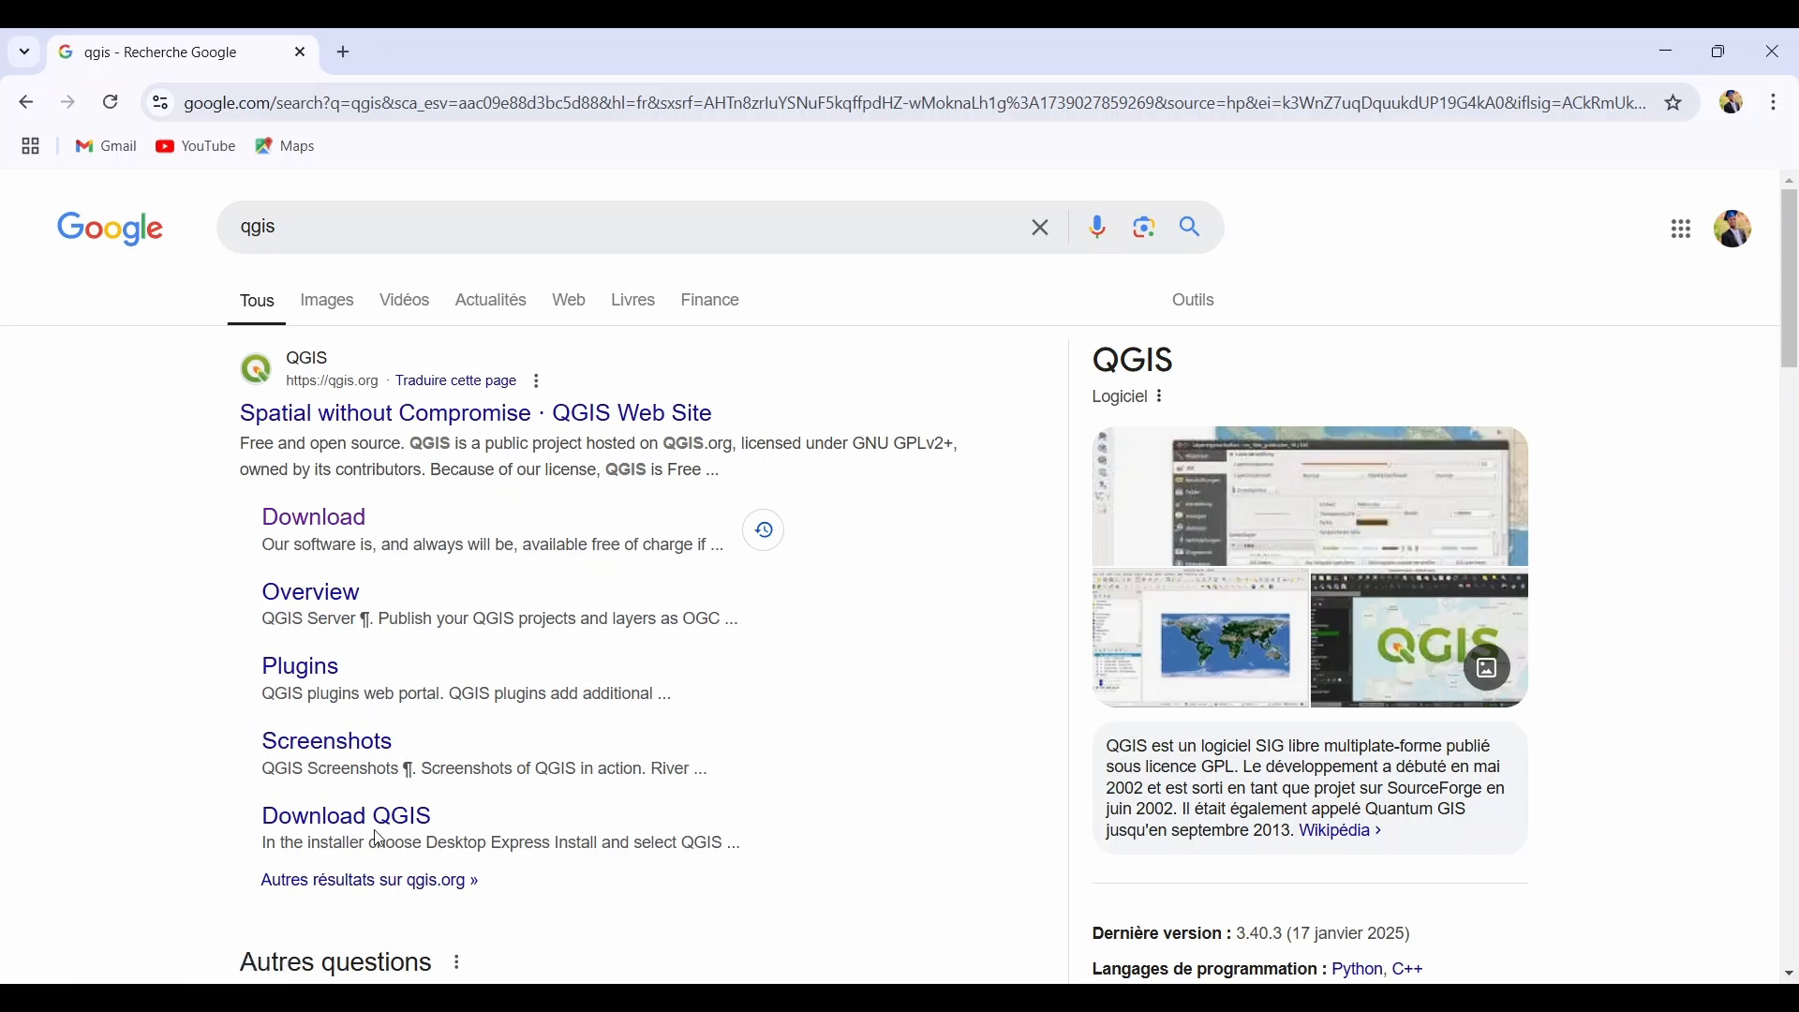
Open the QGIS site's Download page from the results and skip the donation request to reach the installers
{"action": "left_click", "coordinate": [345, 522]}
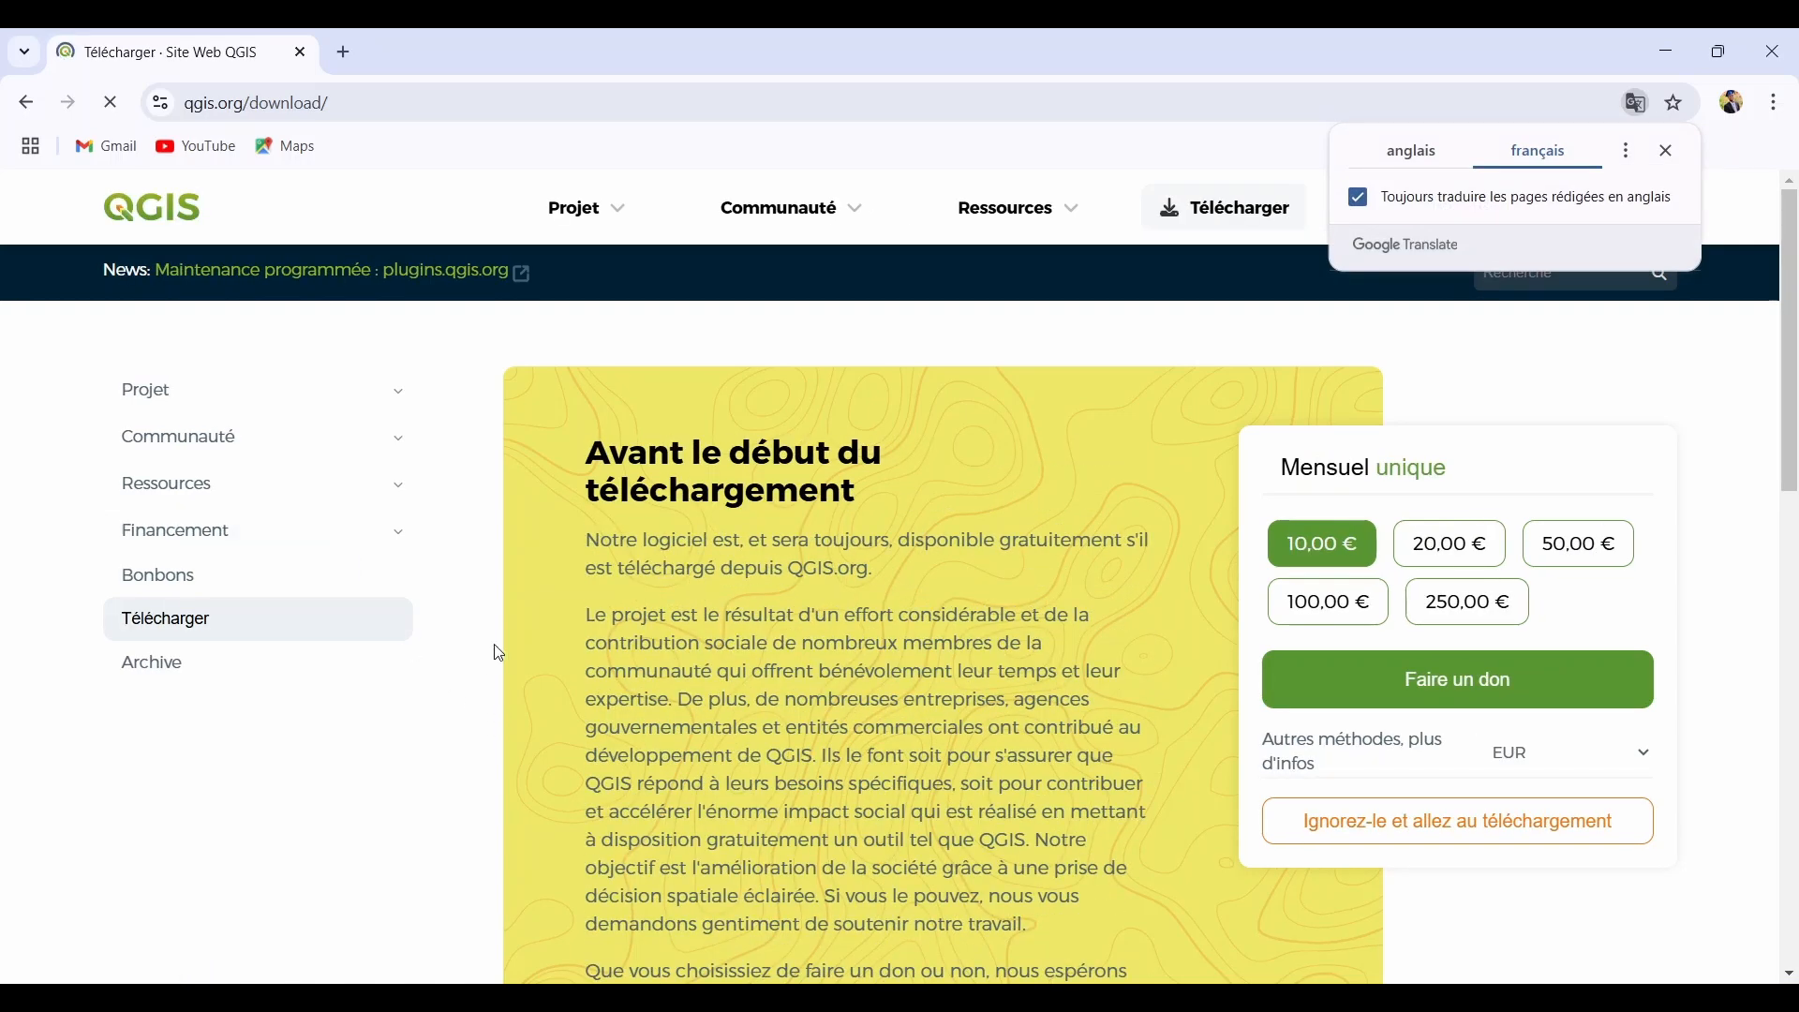
{"action": "left_click", "coordinate": [1668, 151]}
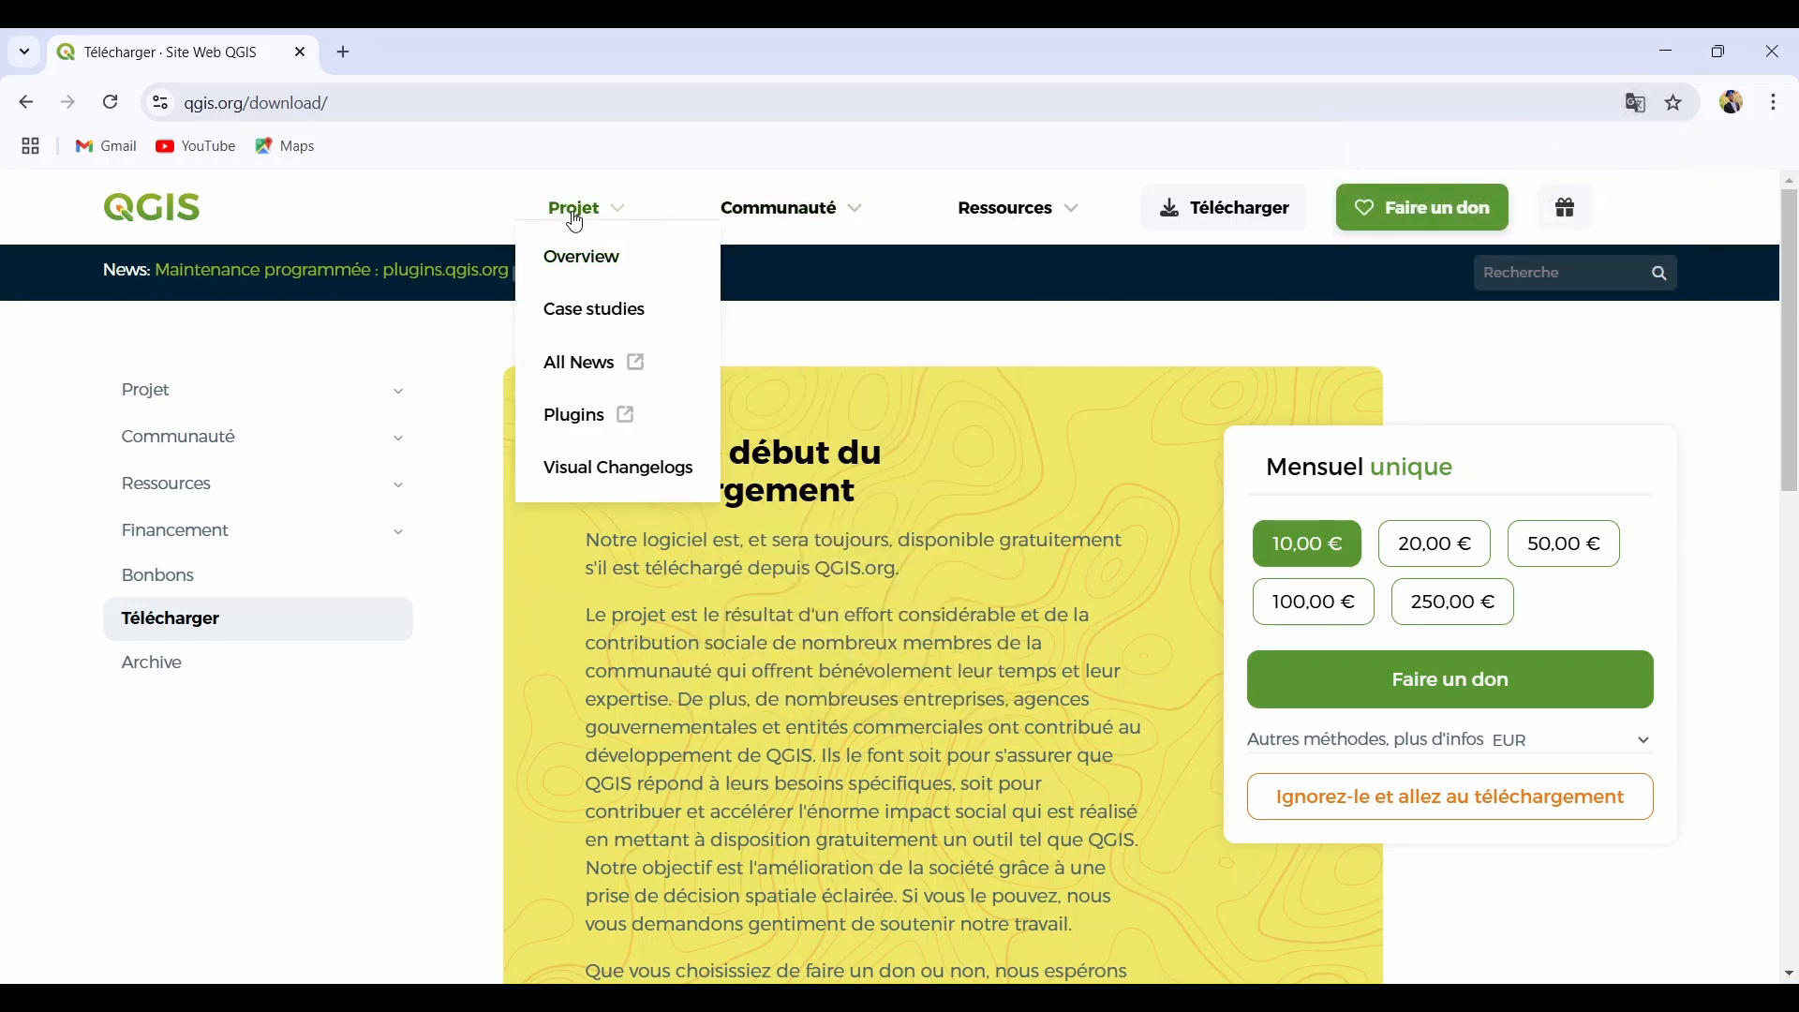
{"action": "mouse_move", "coordinate": [844, 233]}
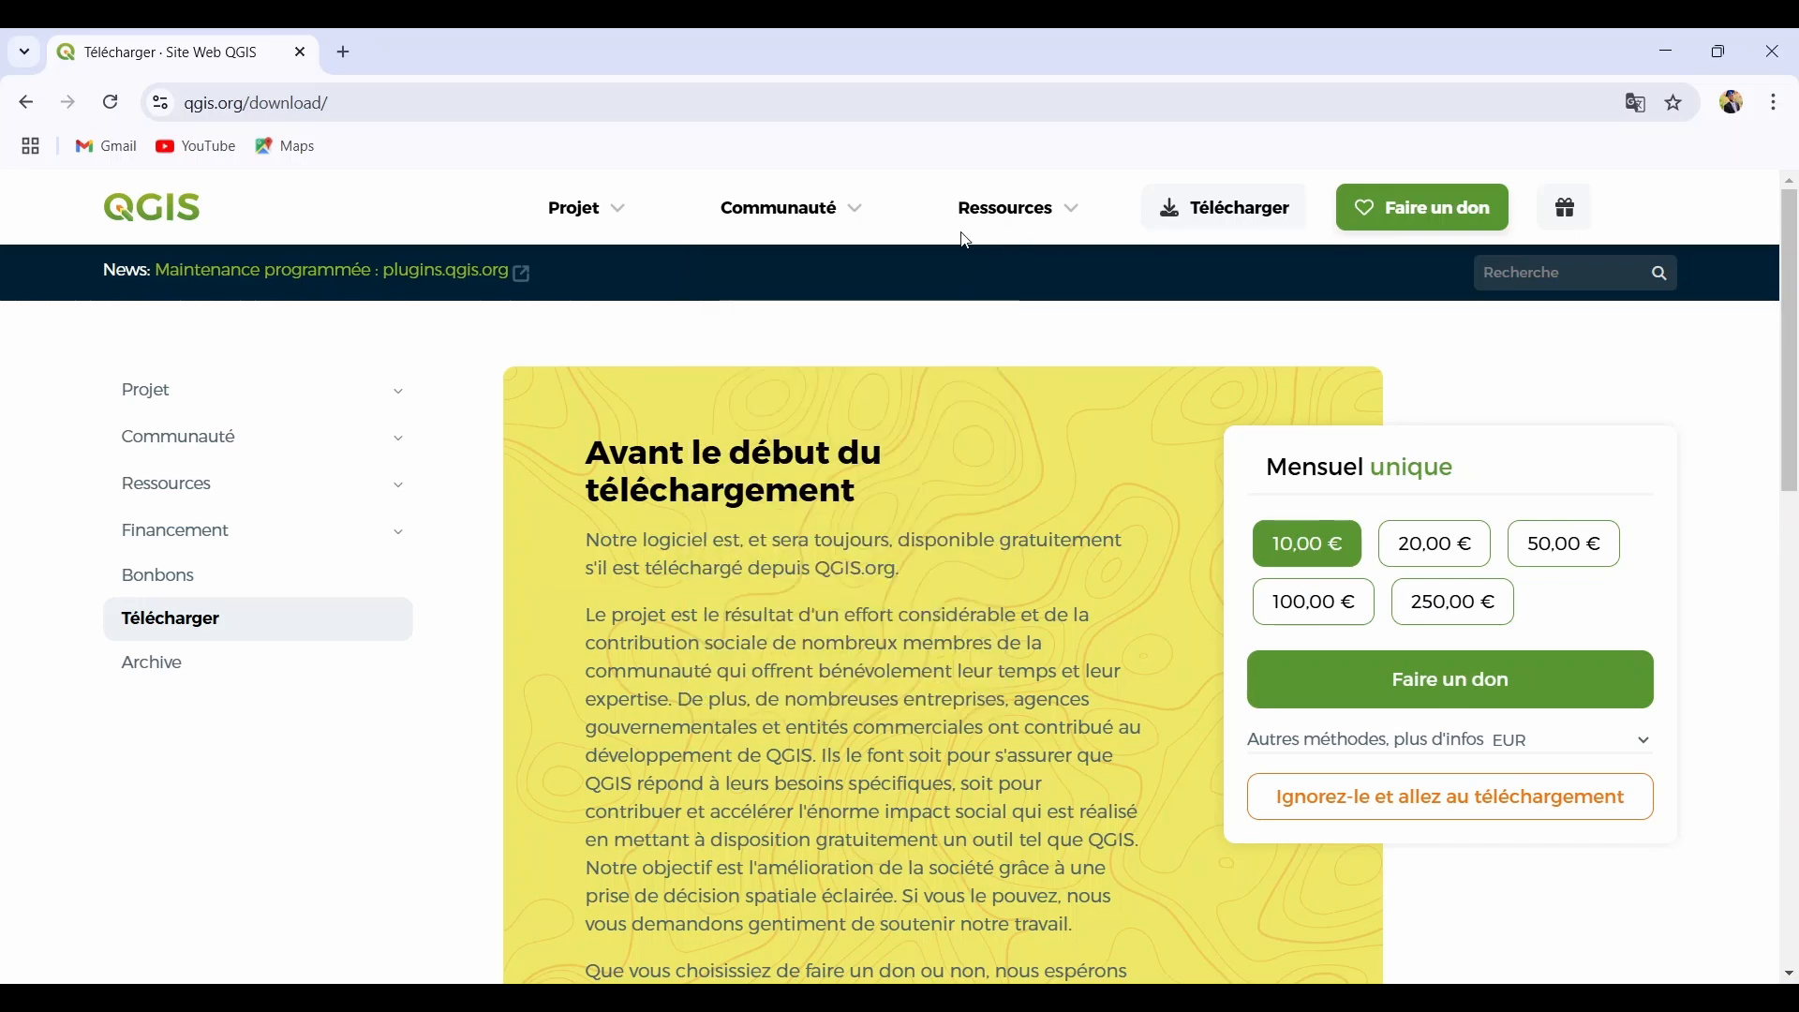
{"action": "mouse_move", "coordinate": [944, 225]}
{"action": "mouse_move", "coordinate": [792, 210]}
{"action": "left_click", "coordinate": [1424, 808]}
Examine the download page for the current and long-term QGIS versions, the release date and the available installers
{"action": "scroll", "coordinate": [1092, 571], "scroll_direction": "down", "scroll_amount": 5}
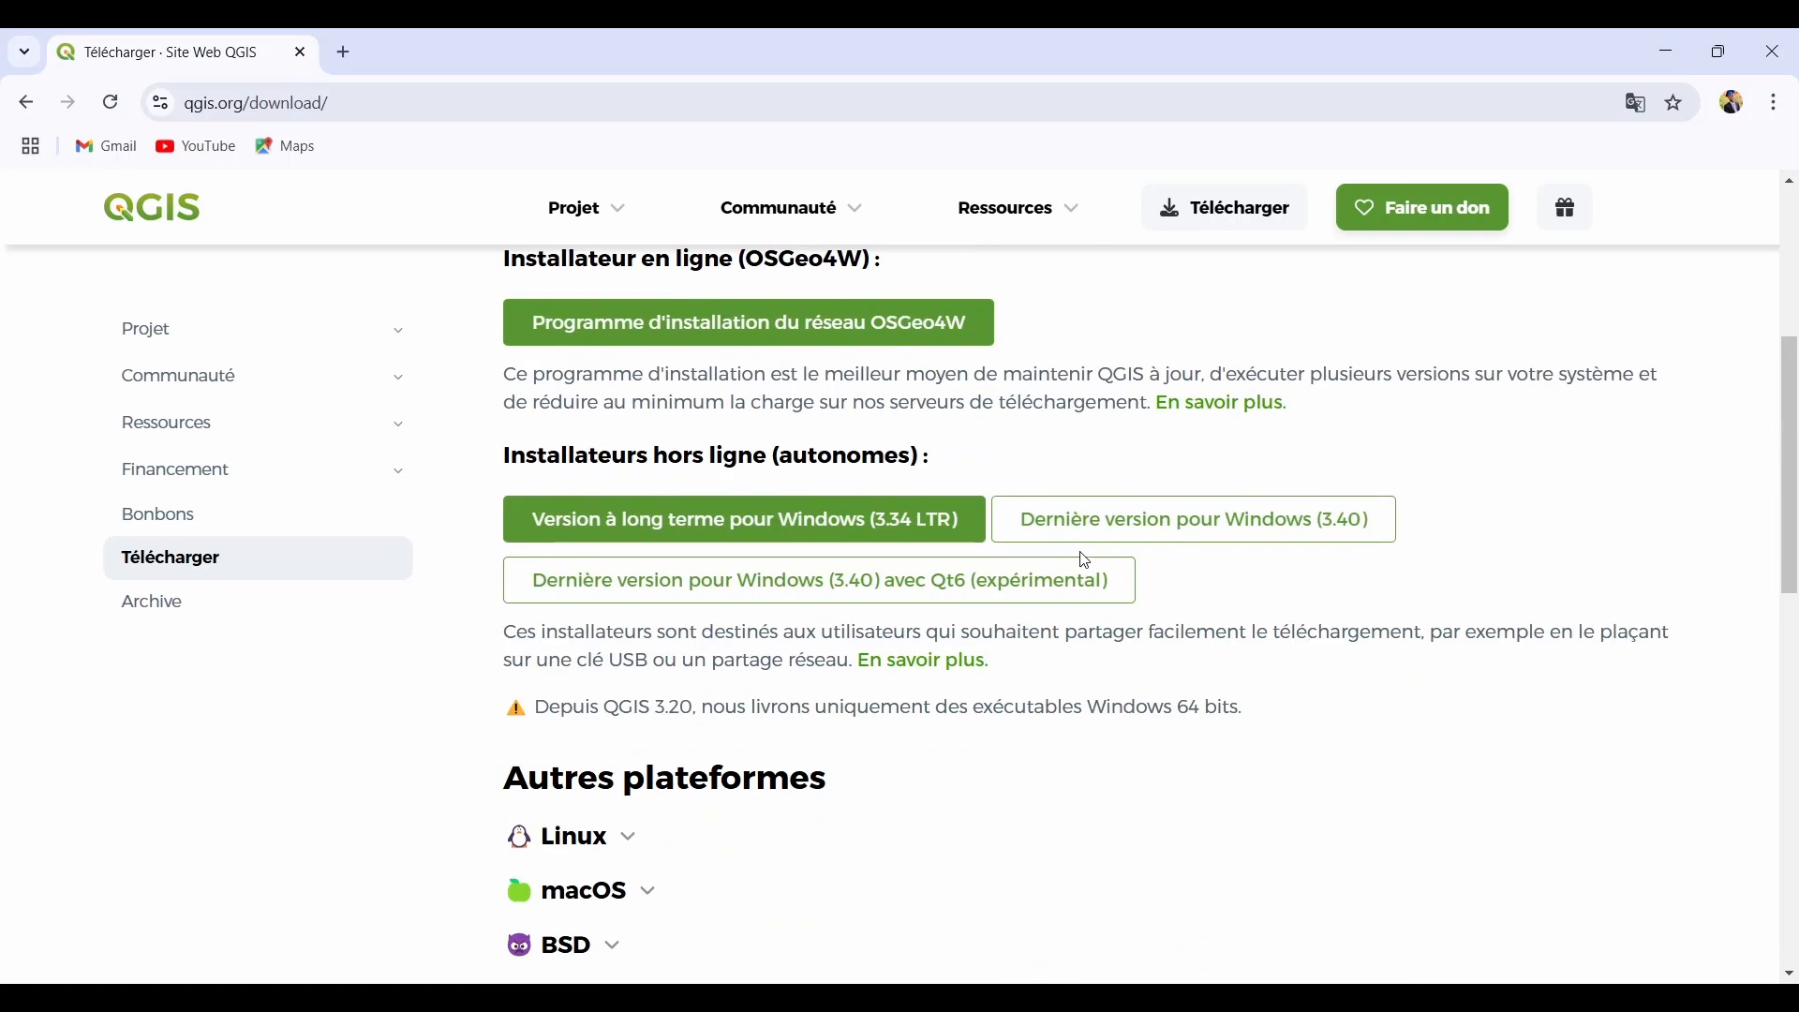
{"action": "scroll", "coordinate": [1091, 572], "scroll_direction": "up", "scroll_amount": 5}
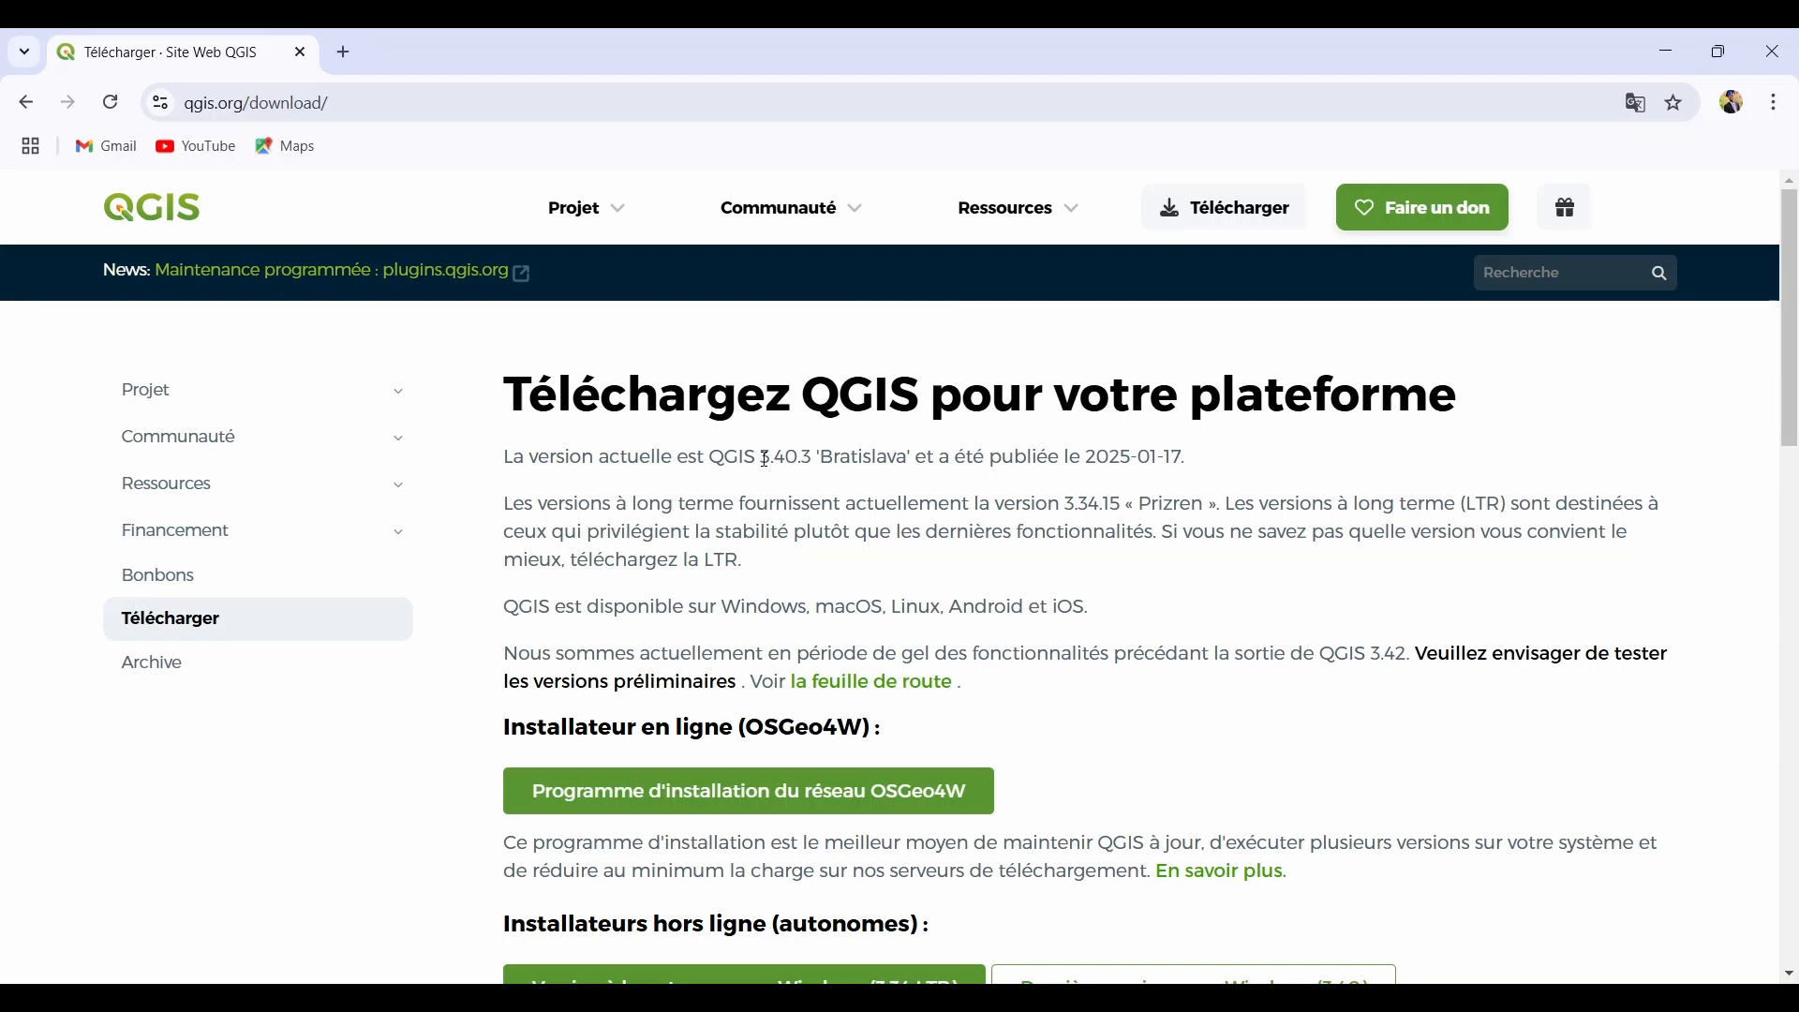
{"action": "left_click_drag", "start_coordinate": [760, 459], "coordinate": [818, 478]}
{"action": "scroll", "coordinate": [1003, 829], "scroll_direction": "down", "scroll_amount": 4}
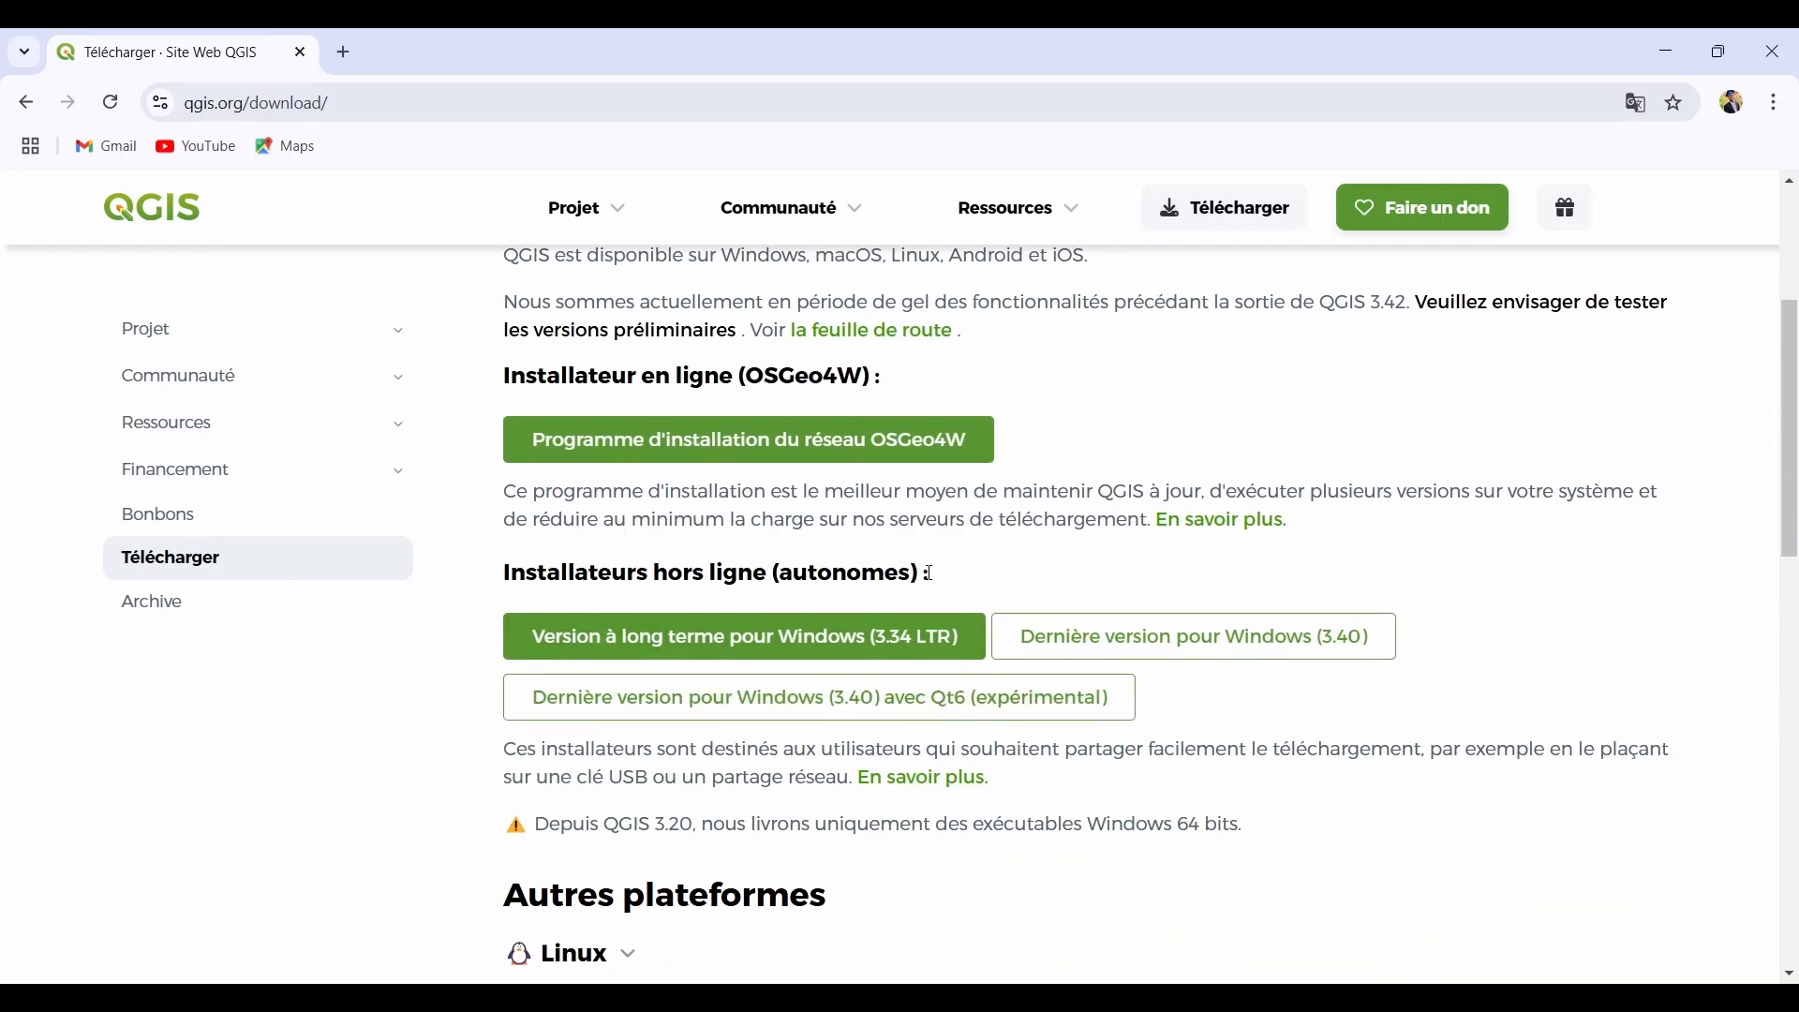
{"action": "scroll", "coordinate": [923, 576], "scroll_direction": "up", "scroll_amount": 4}
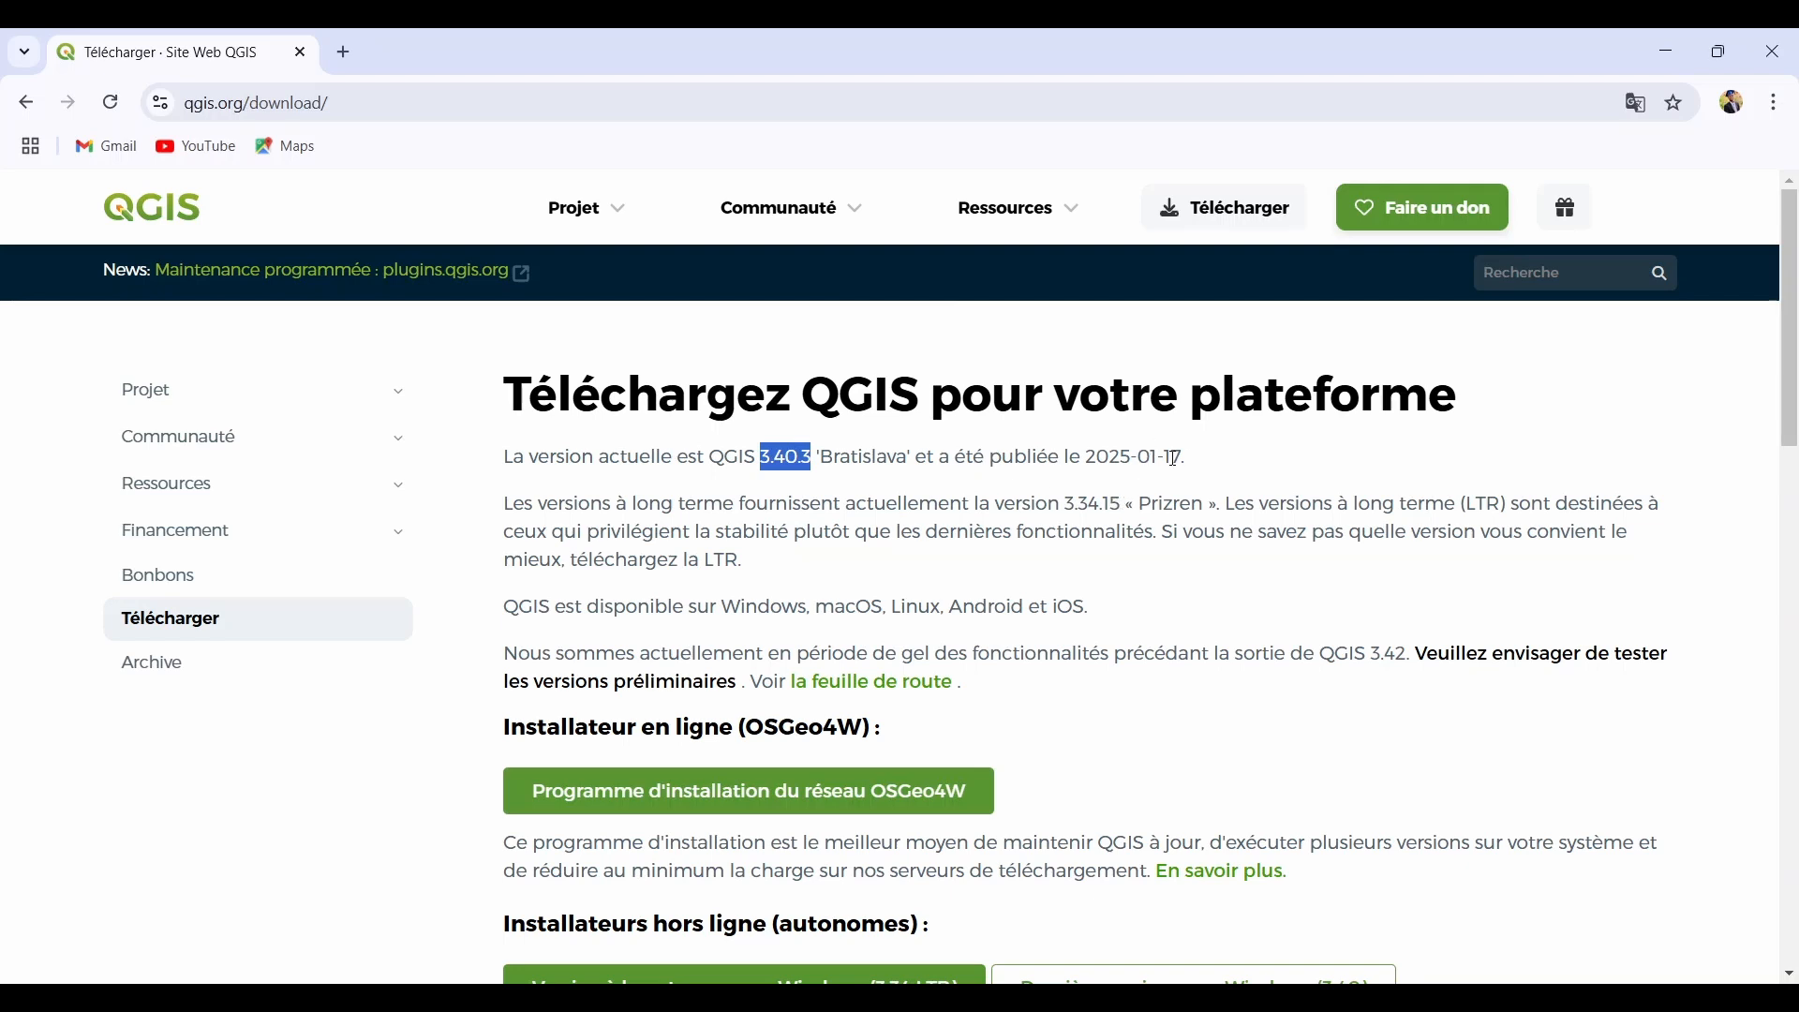
{"action": "left_click_drag", "start_coordinate": [1182, 452], "coordinate": [1139, 458]}
{"action": "left_click_drag", "start_coordinate": [1066, 504], "coordinate": [1218, 525]}
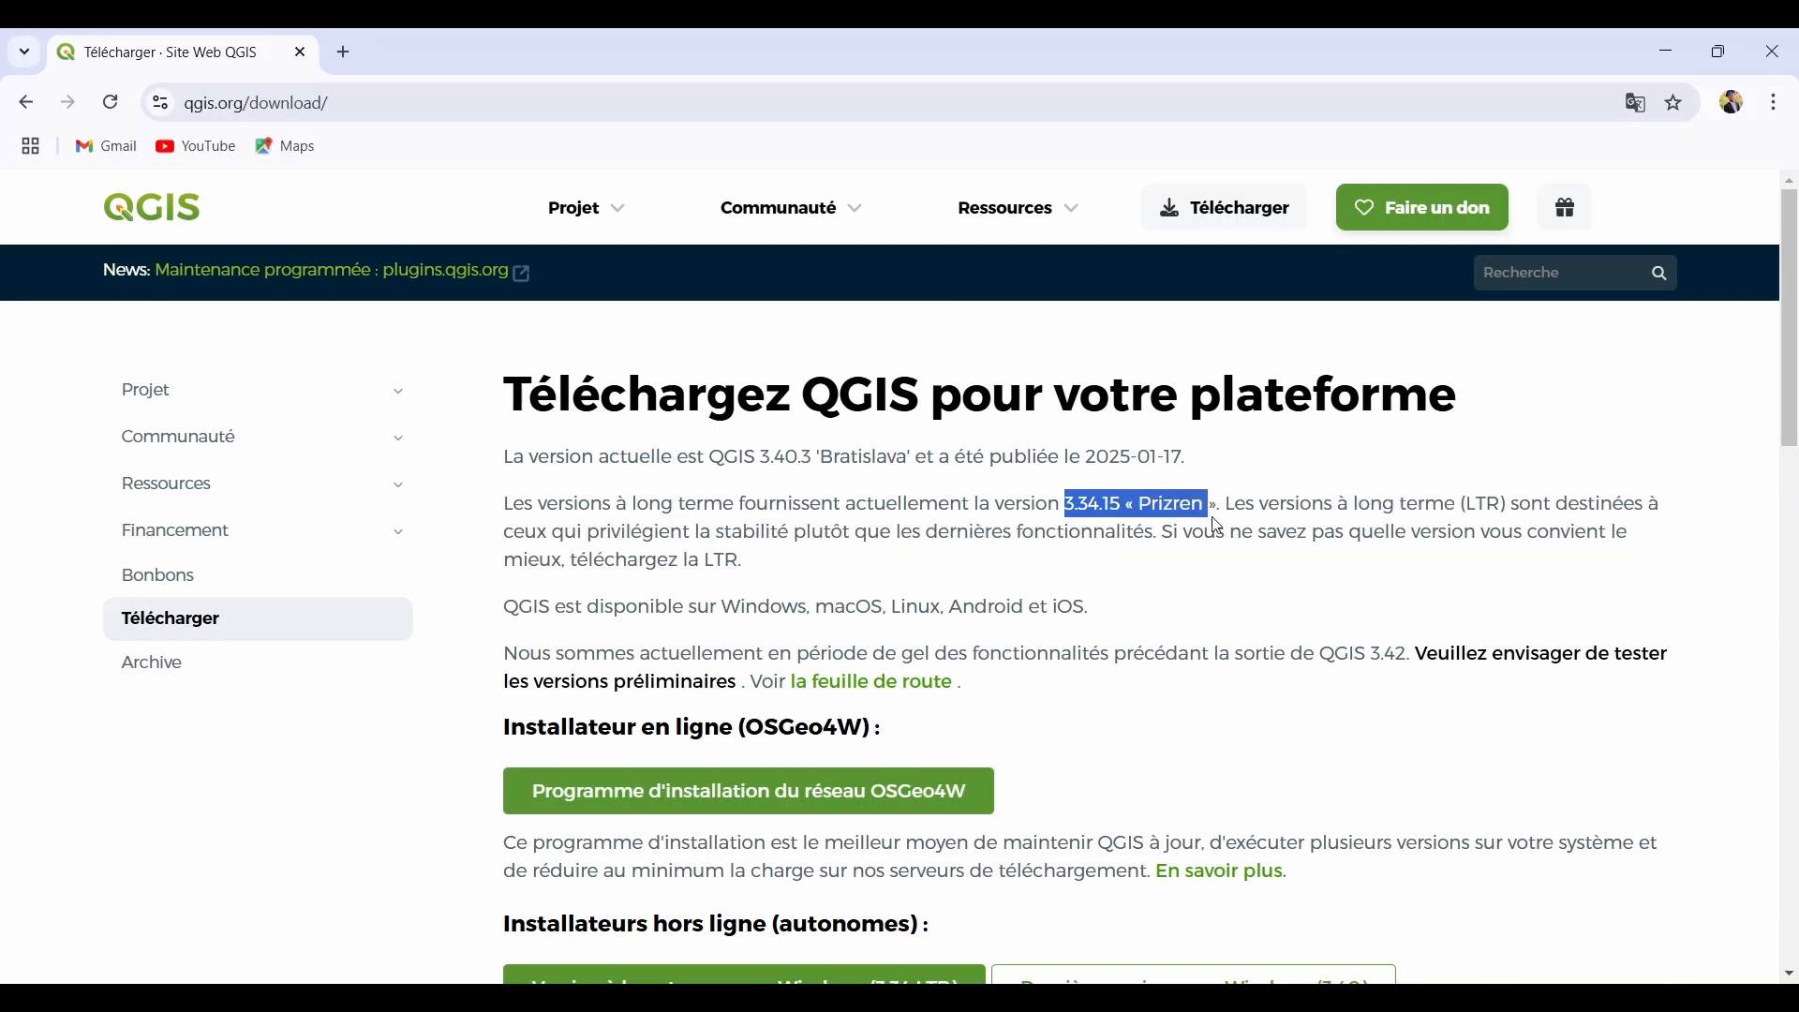
{"action": "left_click", "coordinate": [1203, 581]}
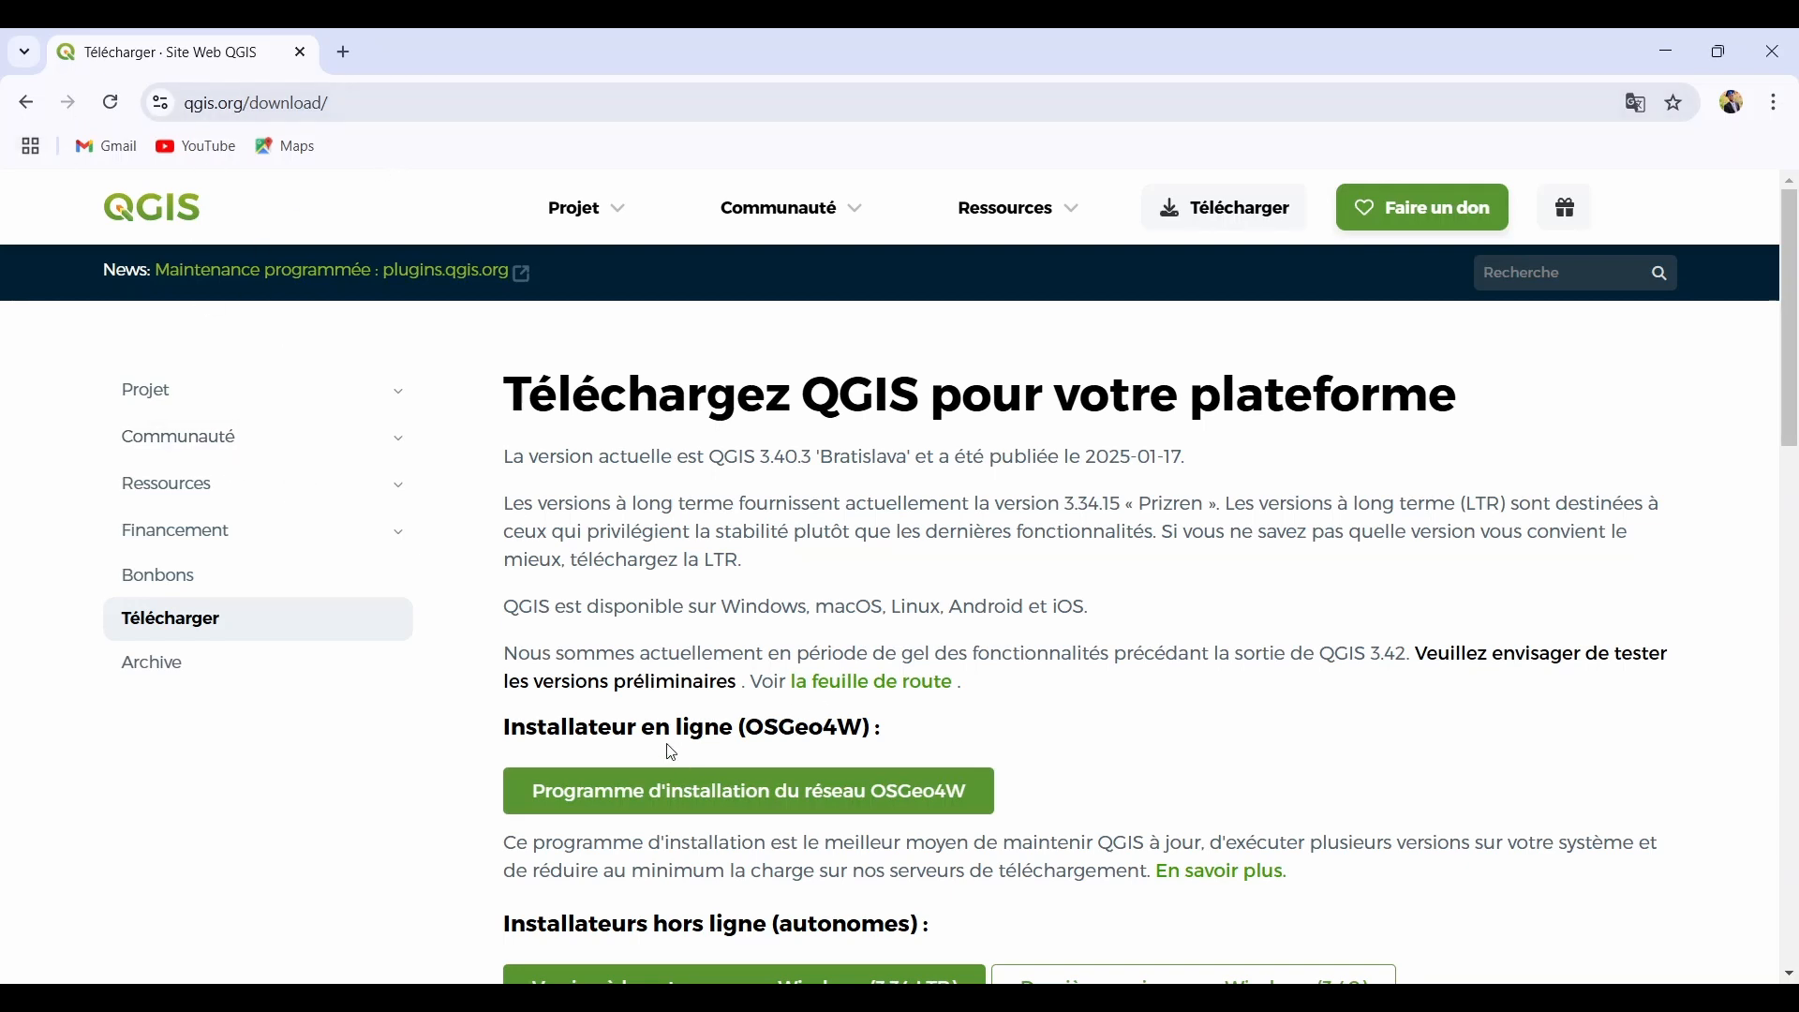
Download the latest standalone QGIS installer for Windows (3.40)
{"action": "scroll", "coordinate": [634, 716], "scroll_direction": "down", "scroll_amount": 1}
{"action": "scroll", "coordinate": [633, 716], "scroll_direction": "down", "scroll_amount": 2}
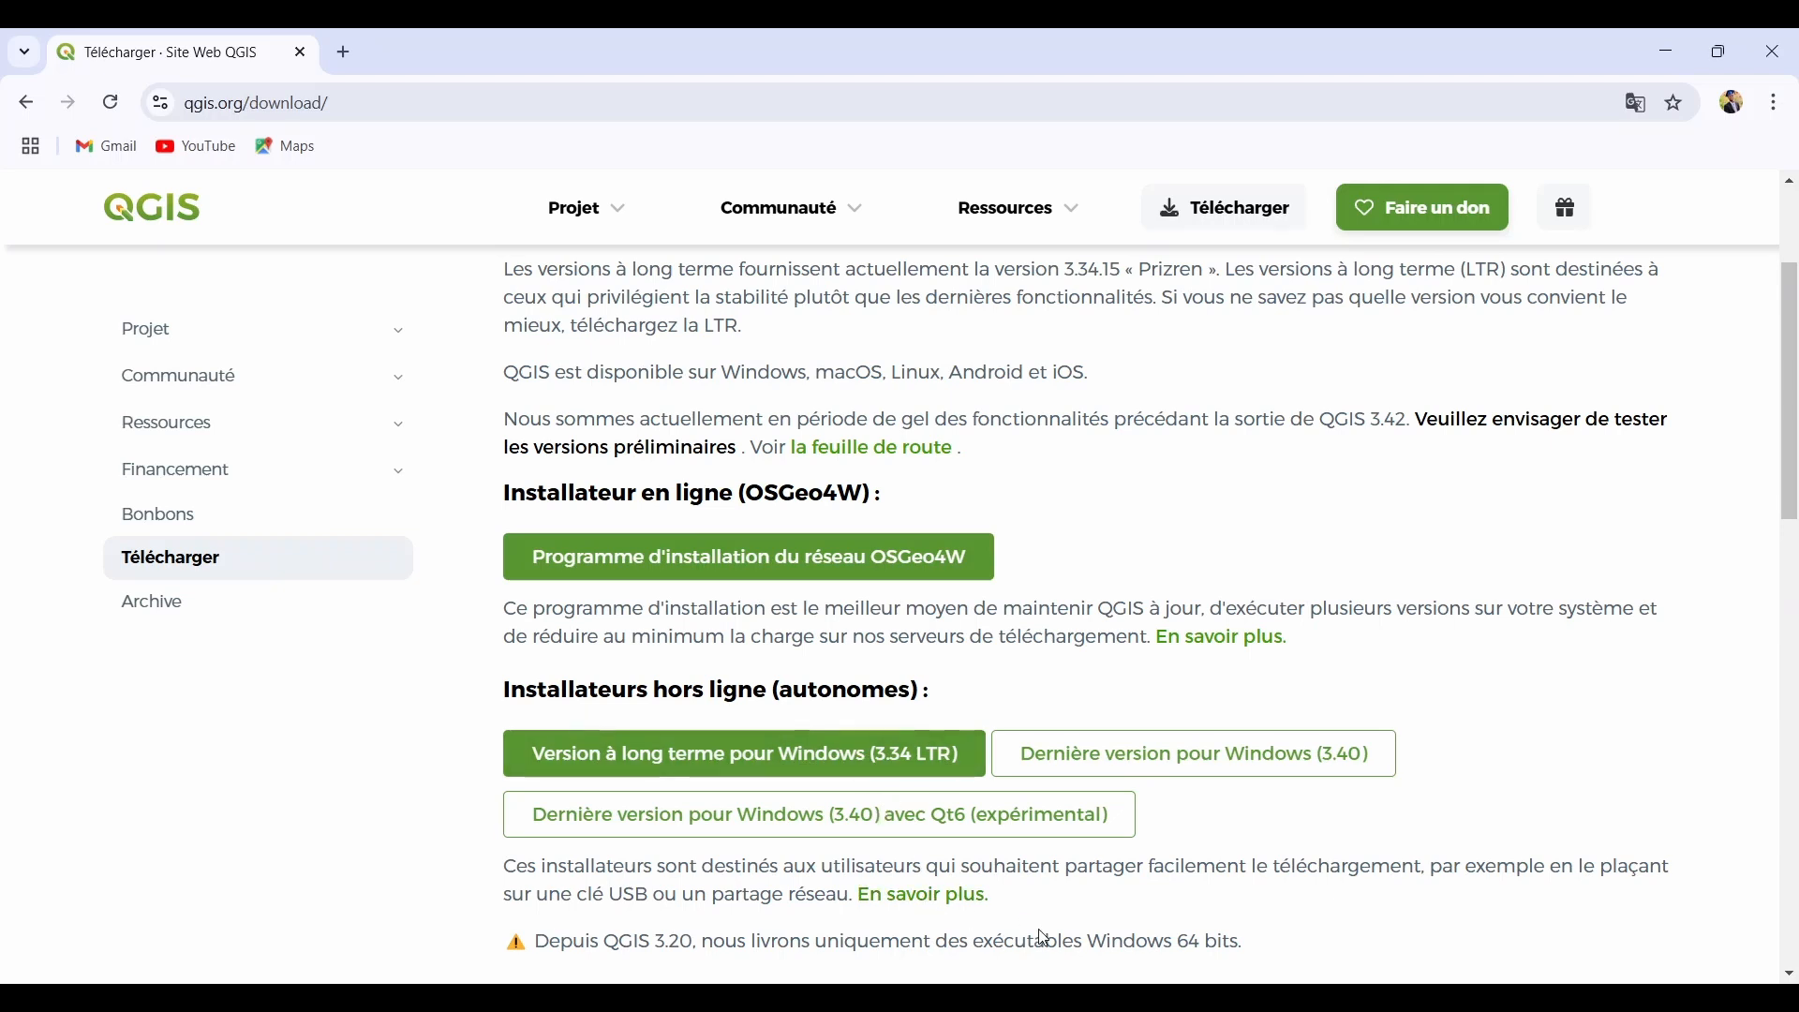
{"action": "mouse_move", "coordinate": [1263, 999]}
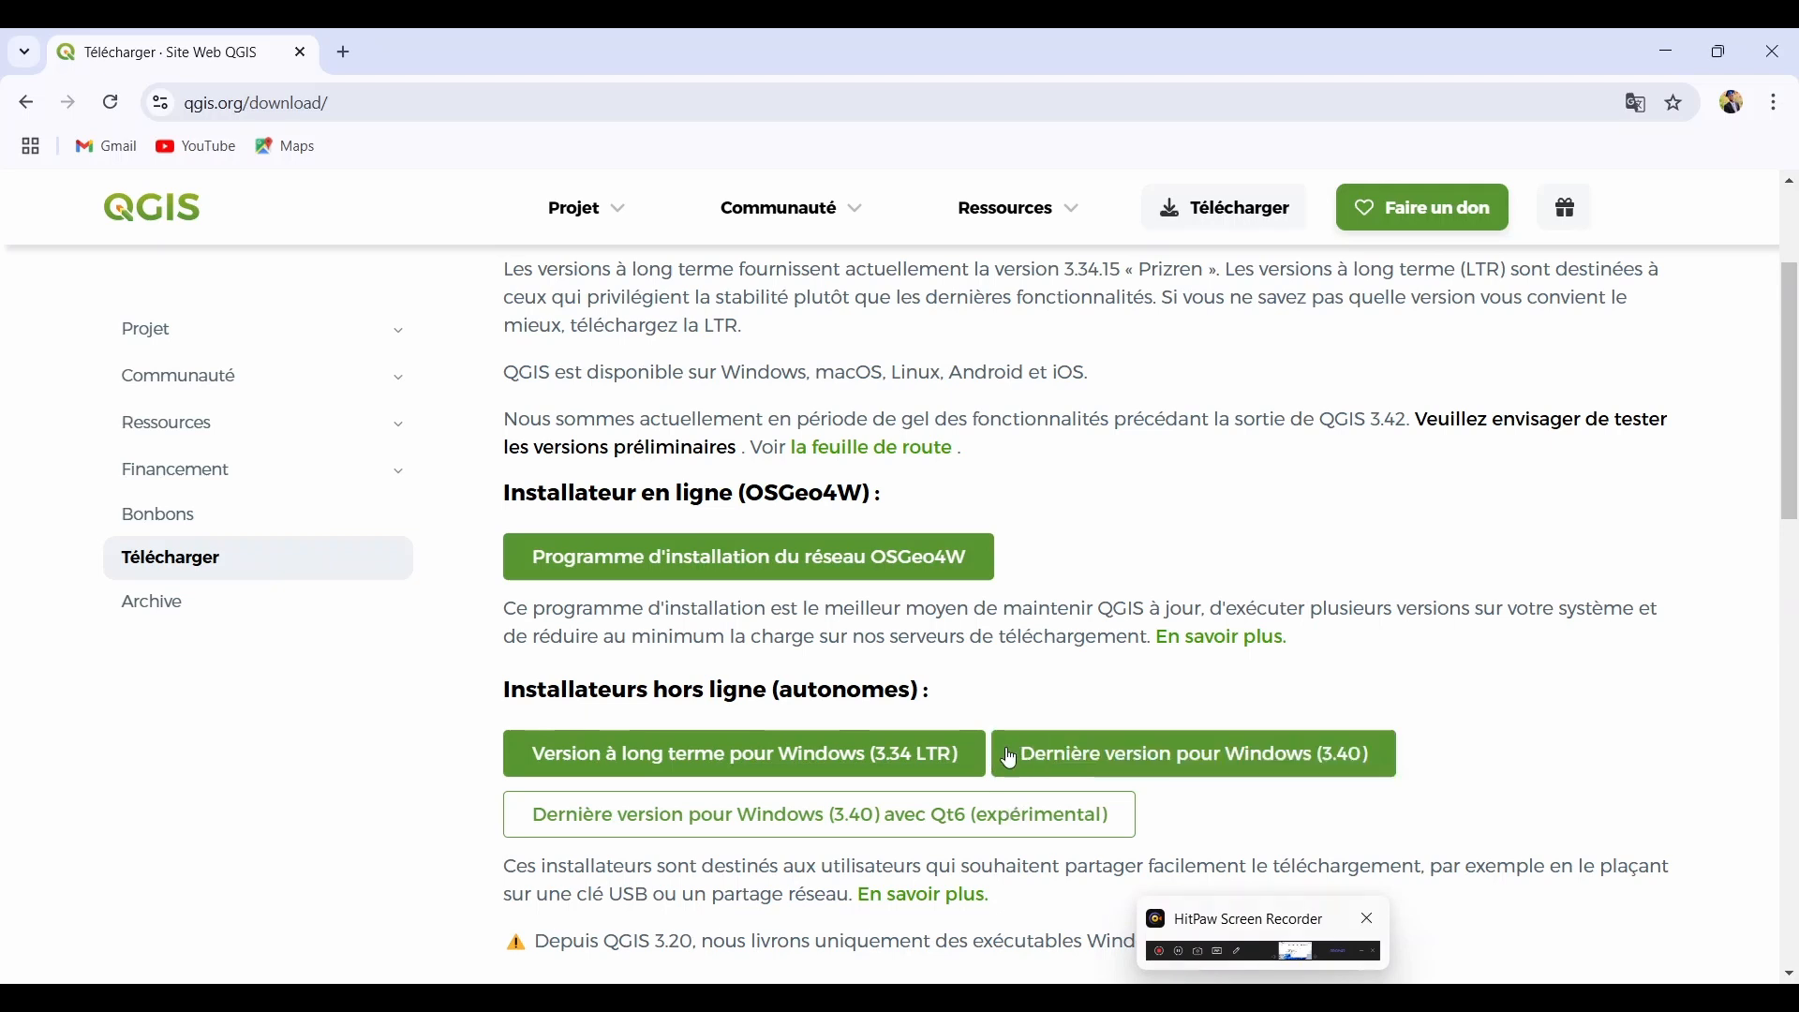
{"action": "left_click", "coordinate": [1251, 997]}
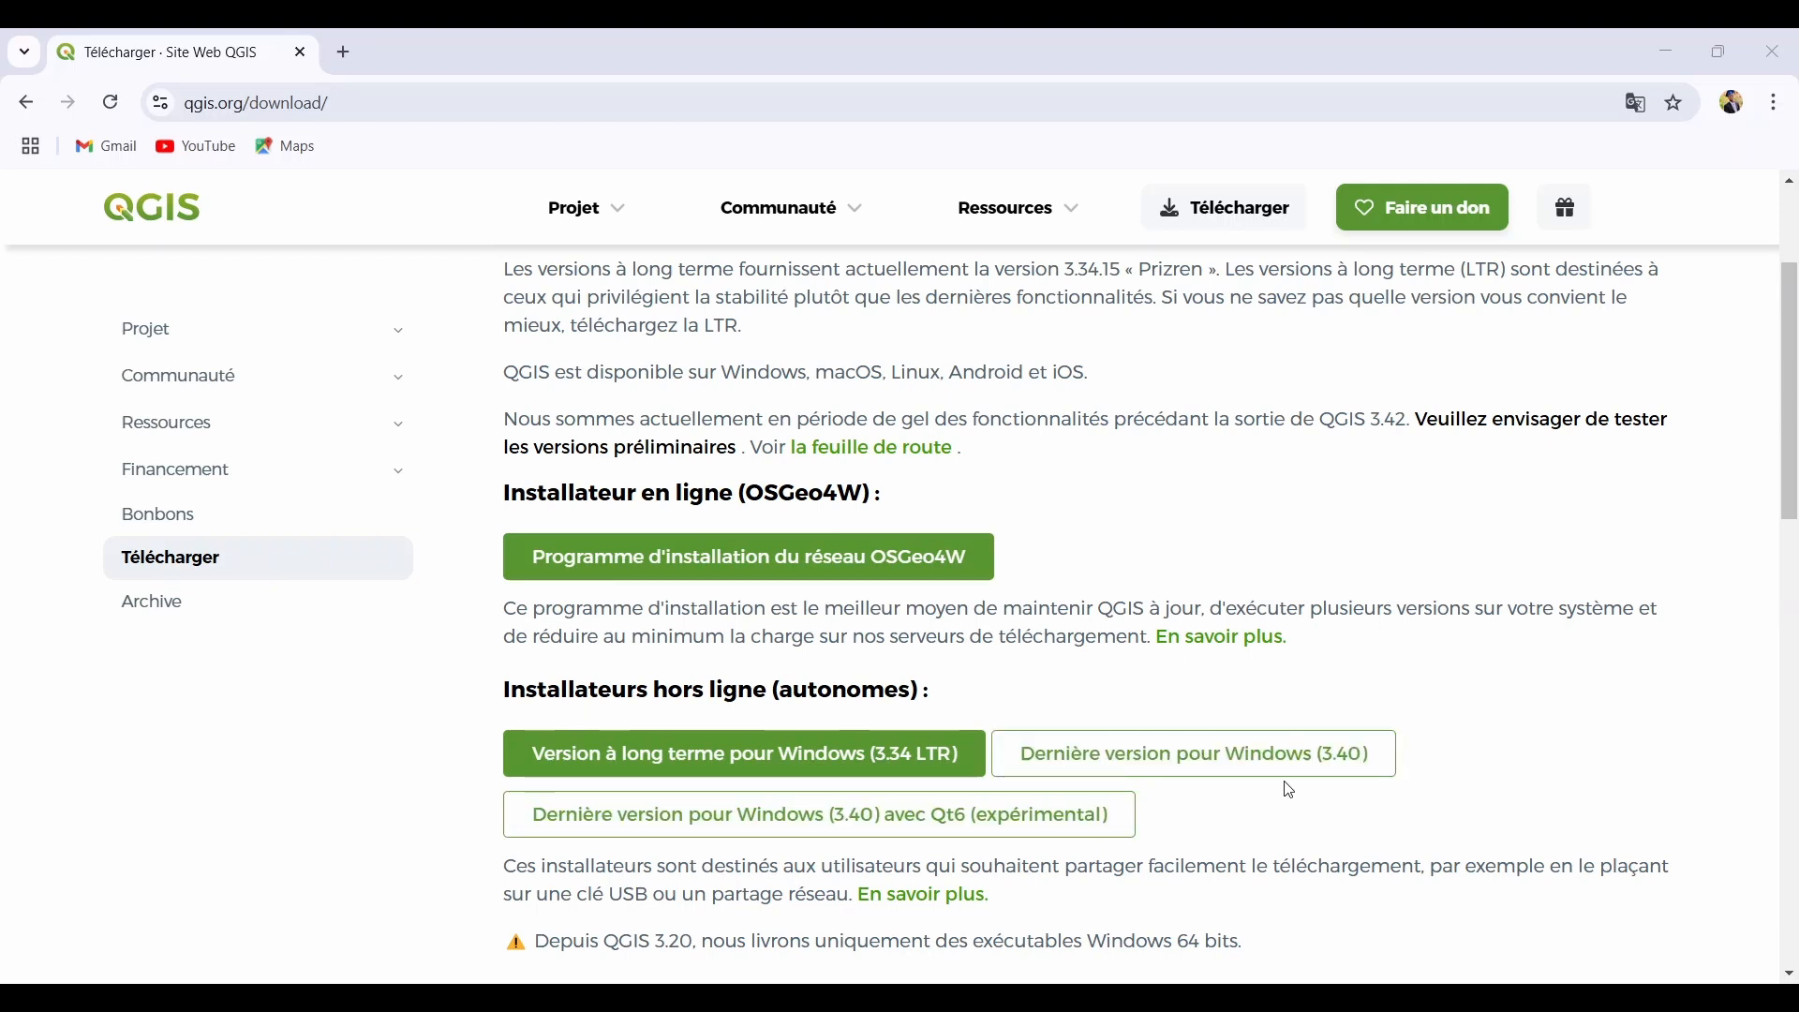
{"action": "left_click", "coordinate": [1198, 767]}
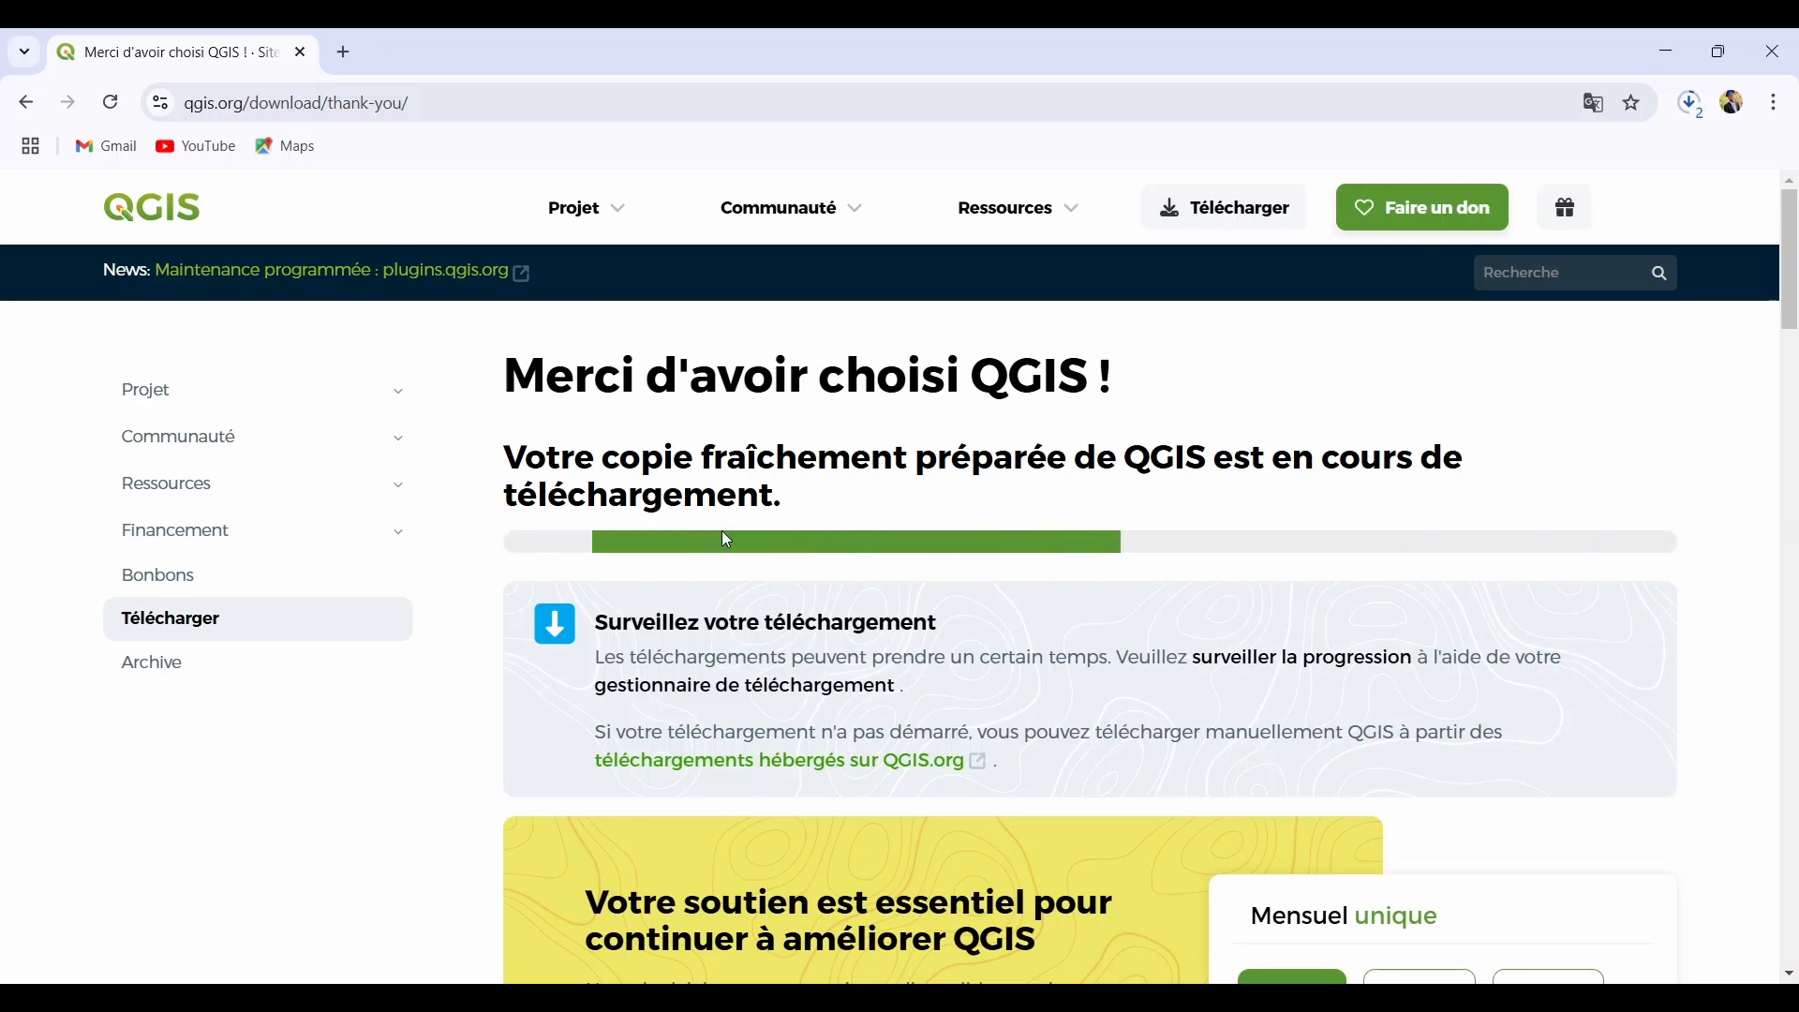
Pause the QGIS-OSGeo4W-3.40.3-1 (1).msi download and cancel the older suspended QGIS-OSGeo4W-3.40.3-1.msi download
{"action": "left_click", "coordinate": [1691, 105]}
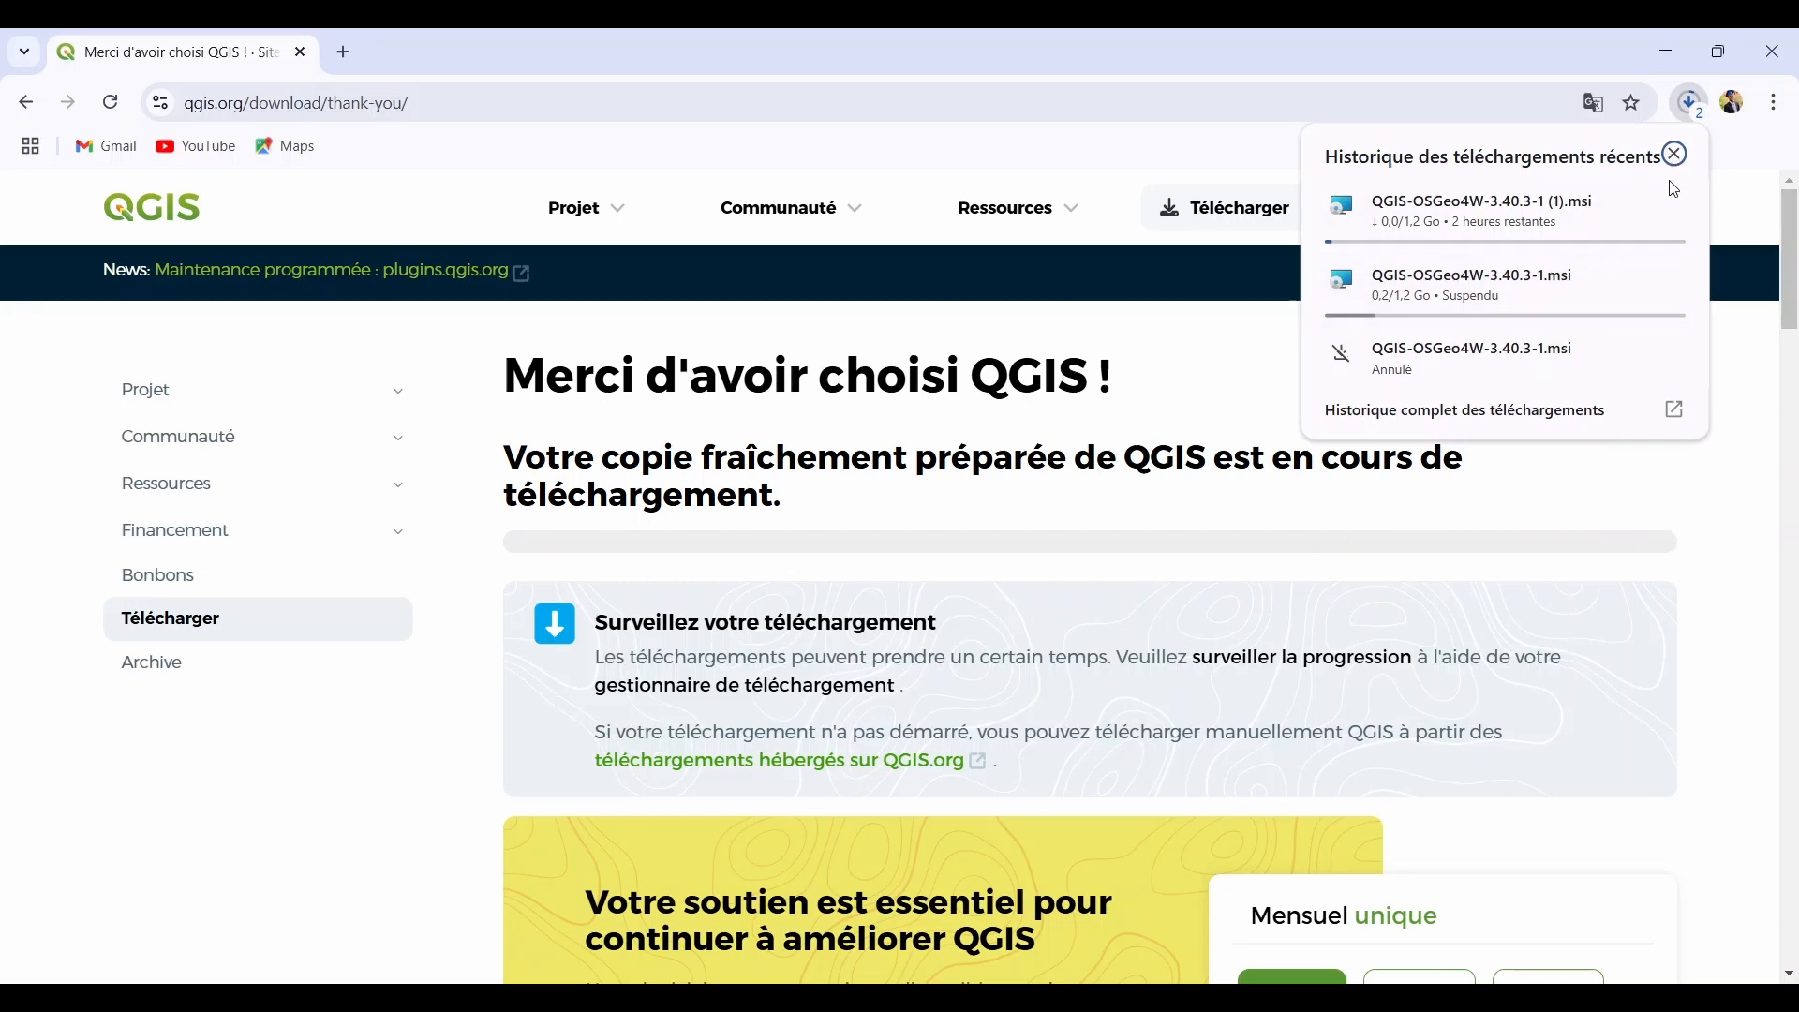
{"action": "left_click", "coordinate": [1629, 206]}
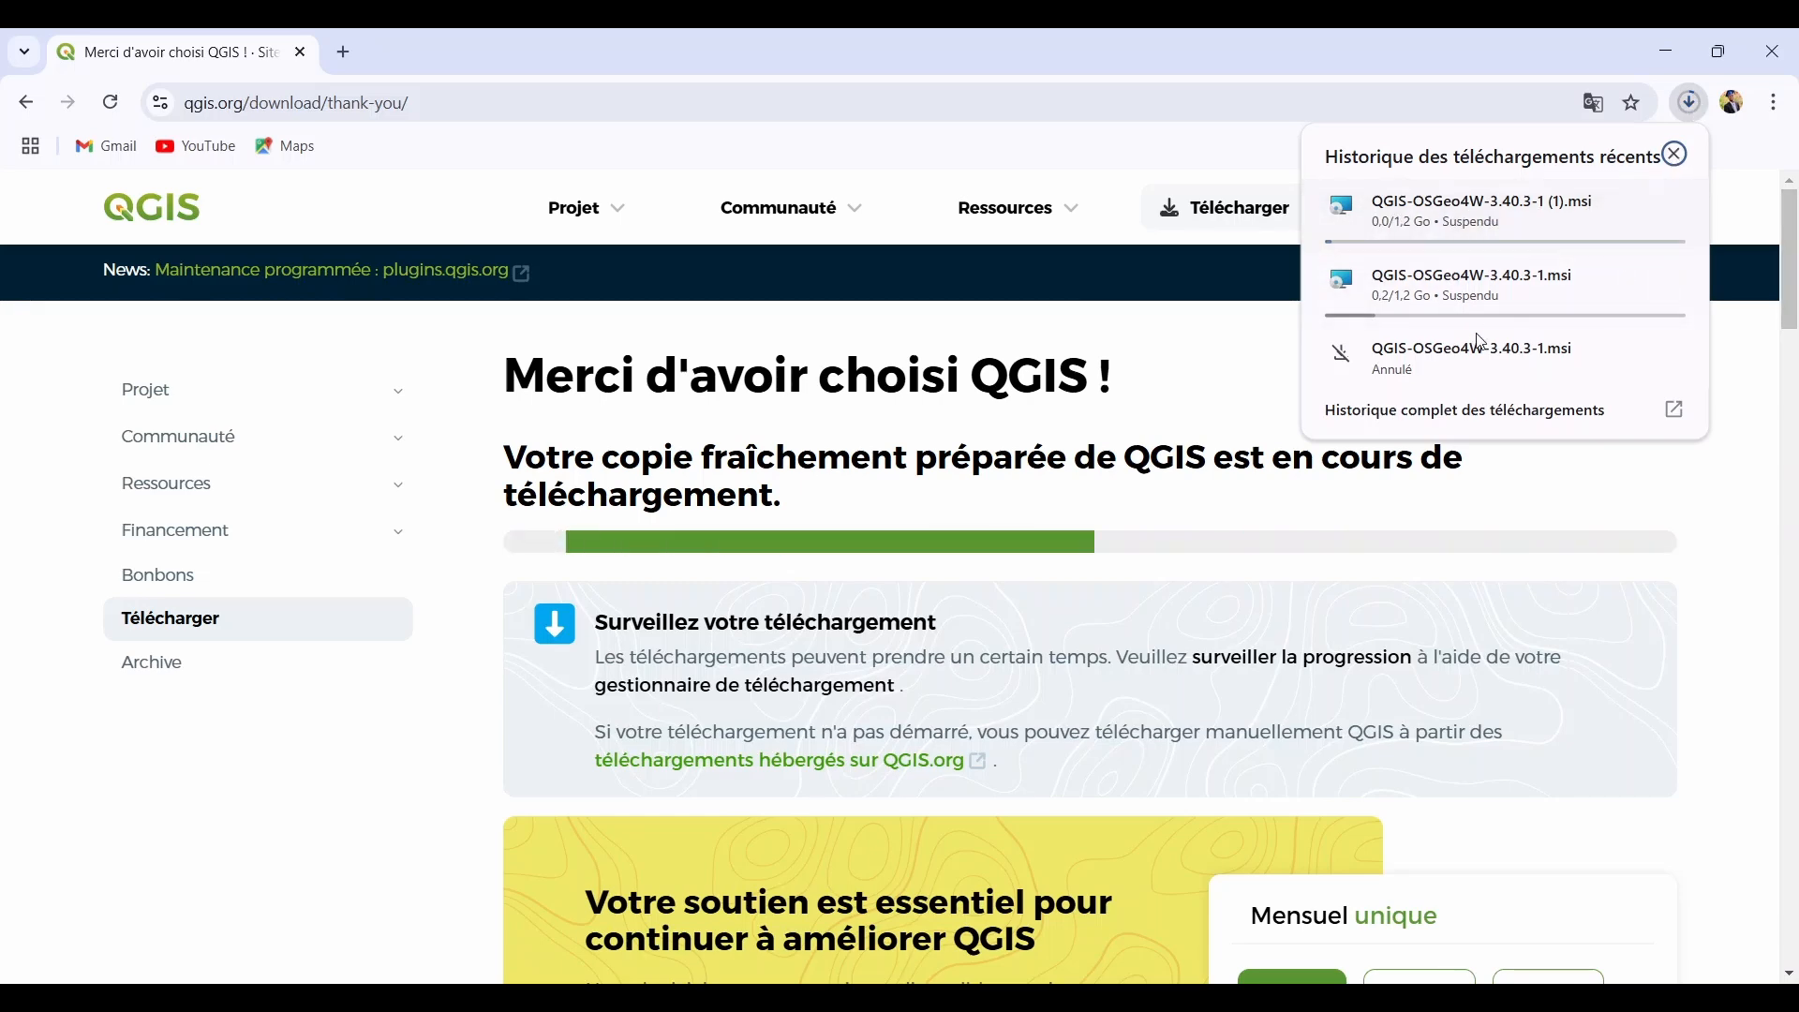
{"action": "left_click", "coordinate": [1671, 279]}
{"action": "left_click", "coordinate": [1675, 154]}
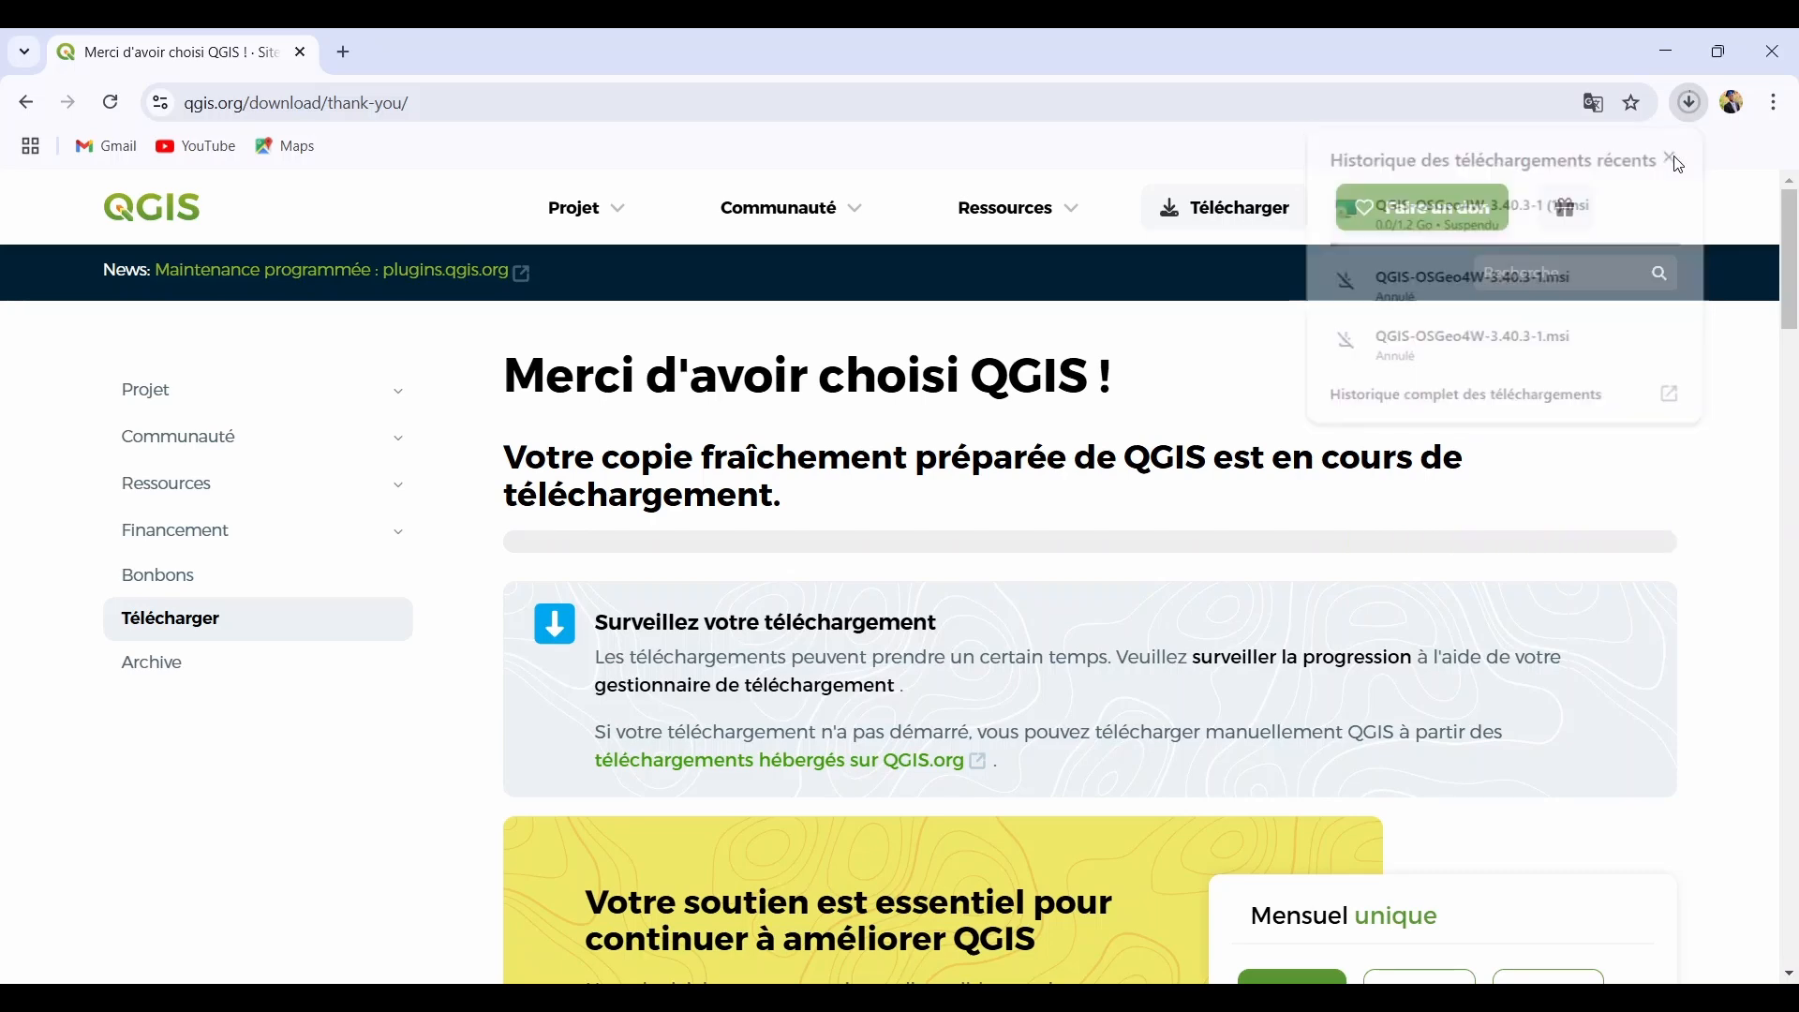
{"action": "left_click", "coordinate": [1692, 101]}
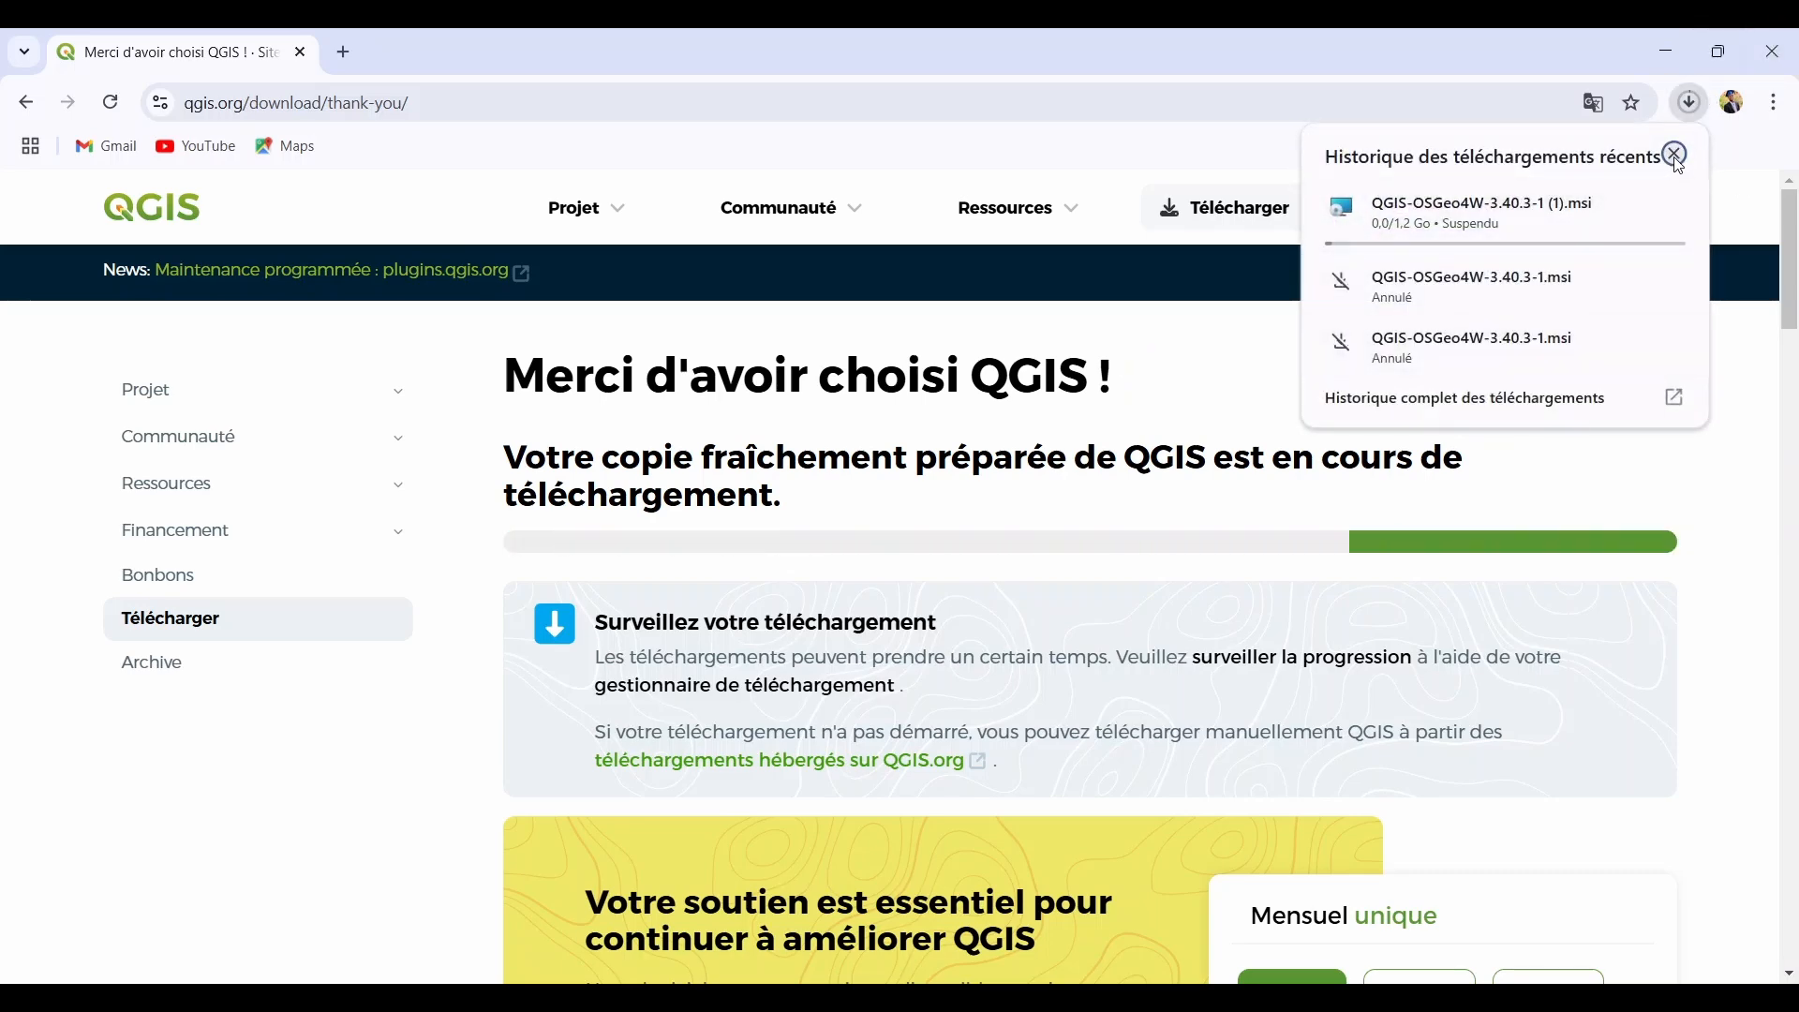
{"action": "left_click", "coordinate": [1675, 156]}
{"action": "left_click", "coordinate": [1692, 101]}
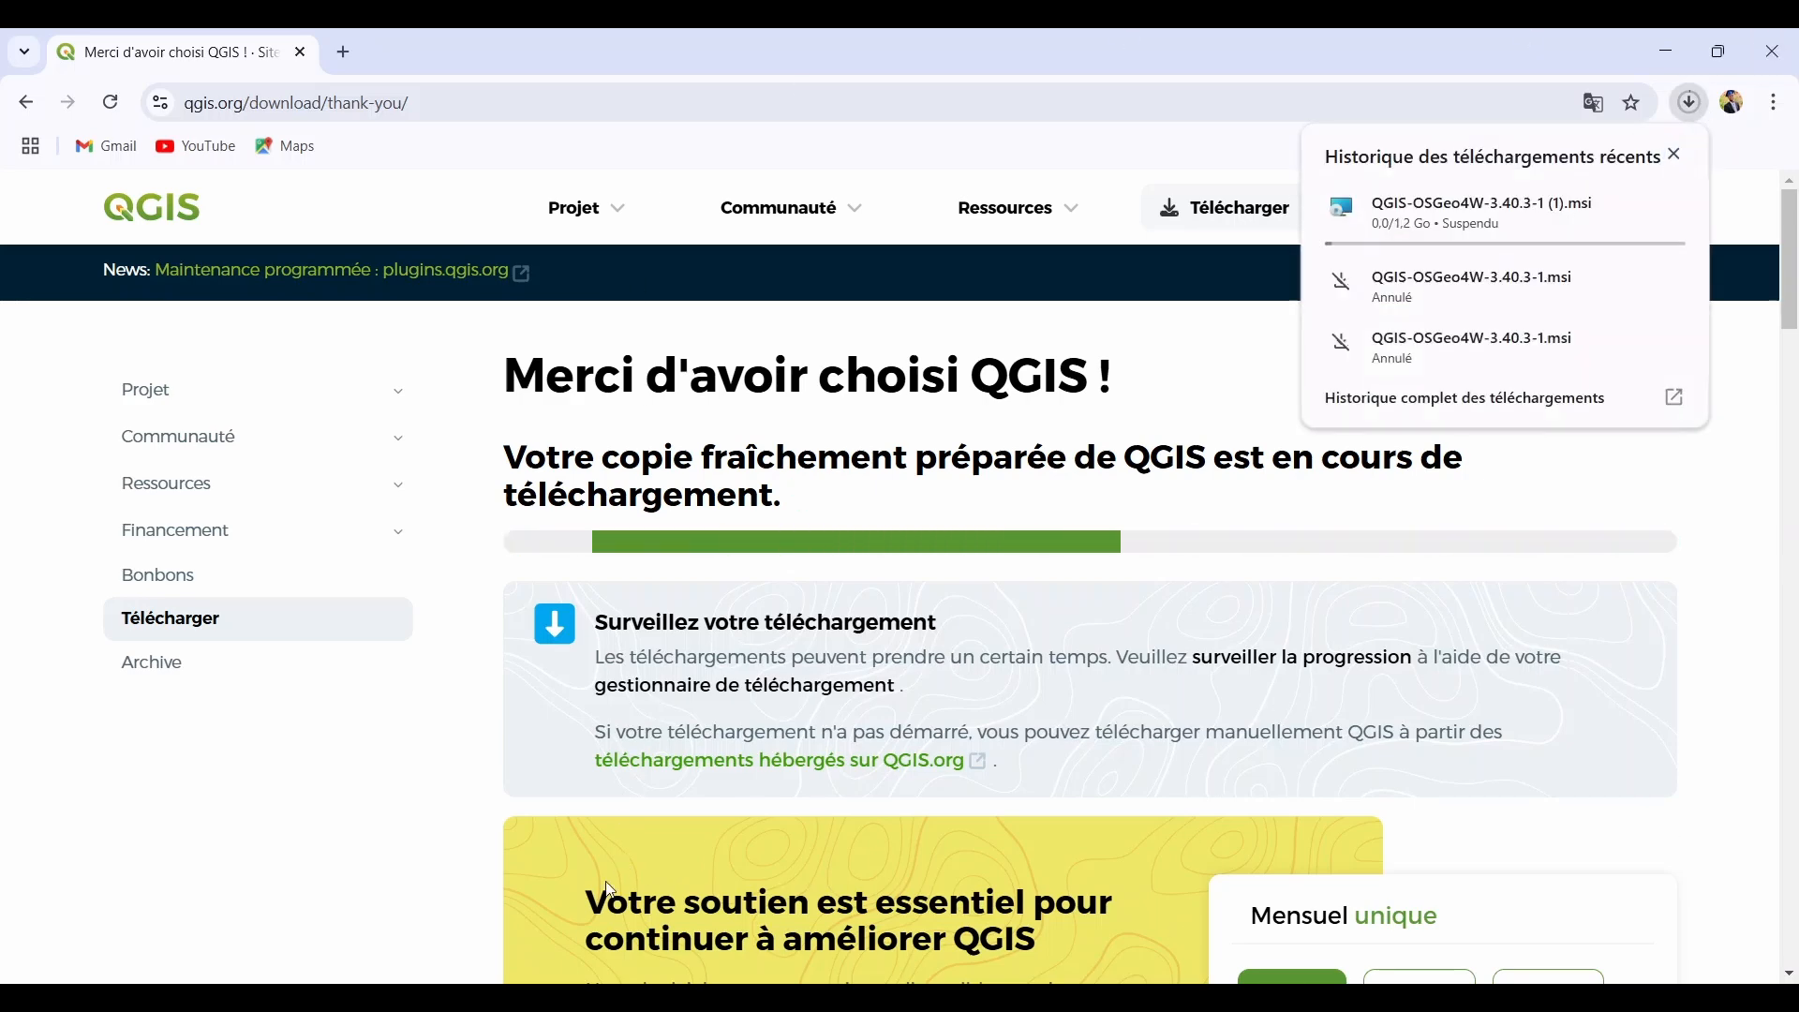
Minimize the browser, inspect the partial installer download in the PC's Téléchargements folder and close that window
{"action": "left_click", "coordinate": [1666, 52]}
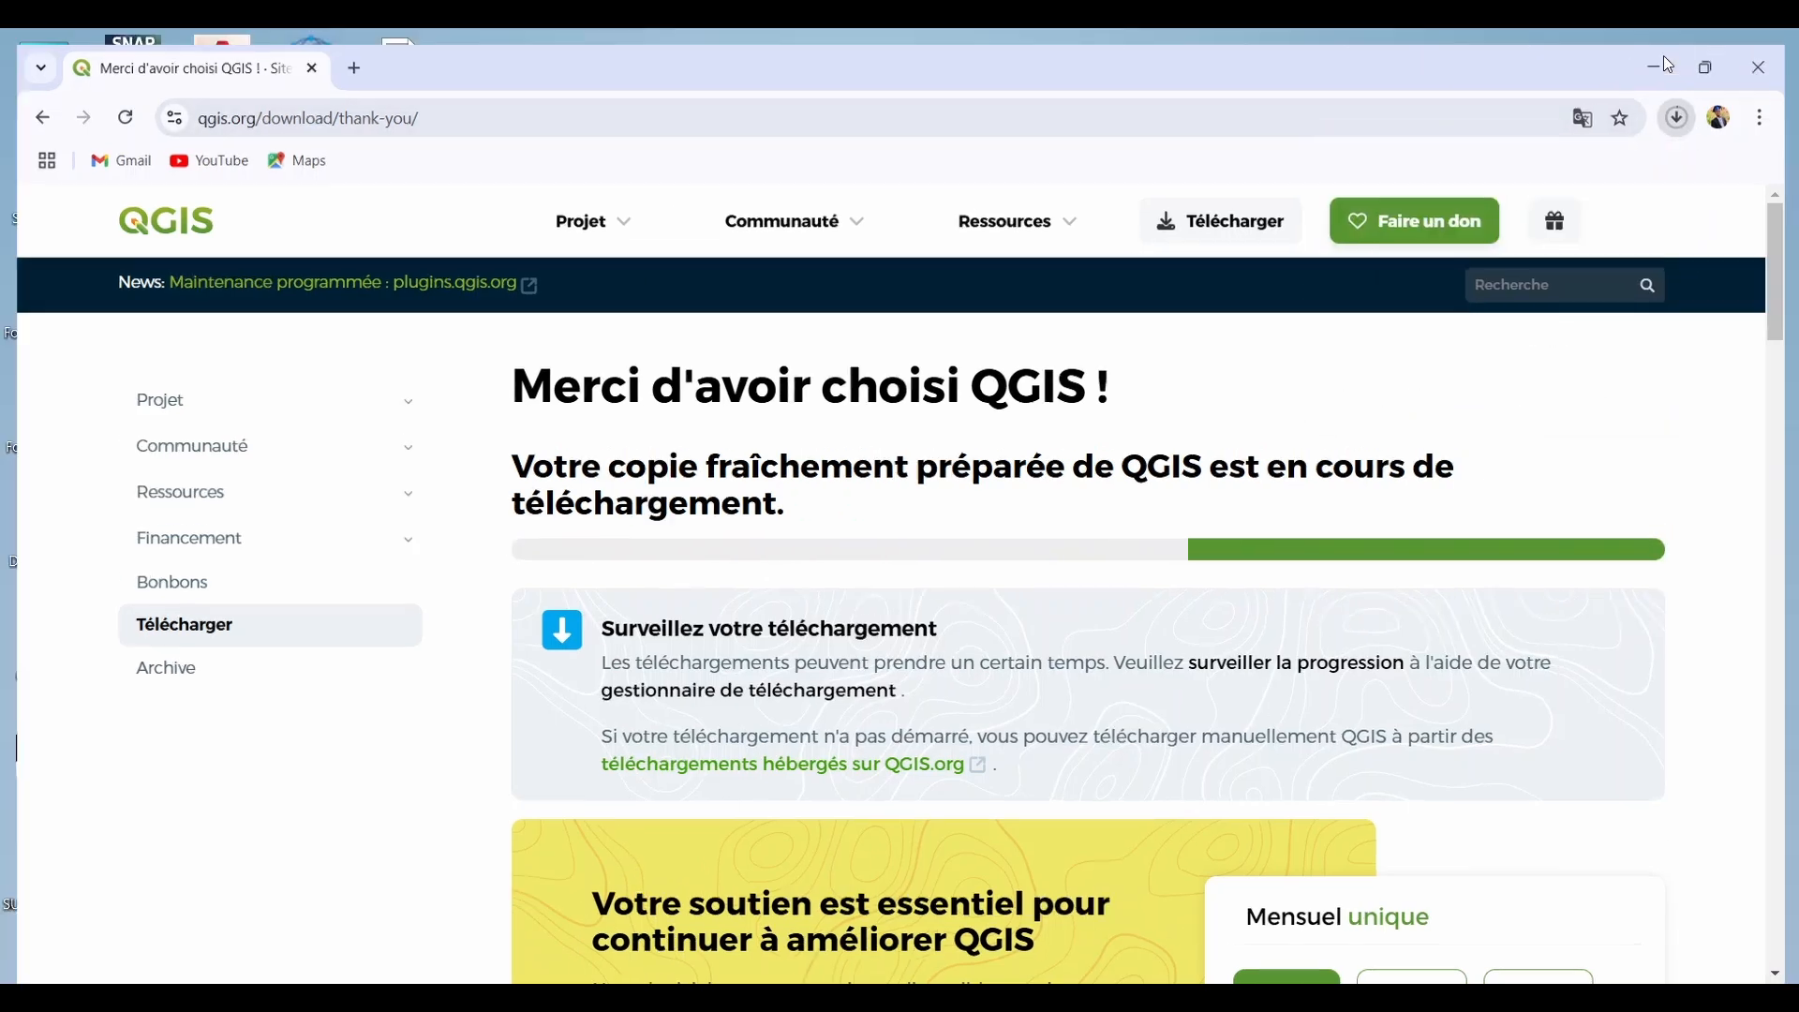
{"action": "left_click", "coordinate": [45, 81]}
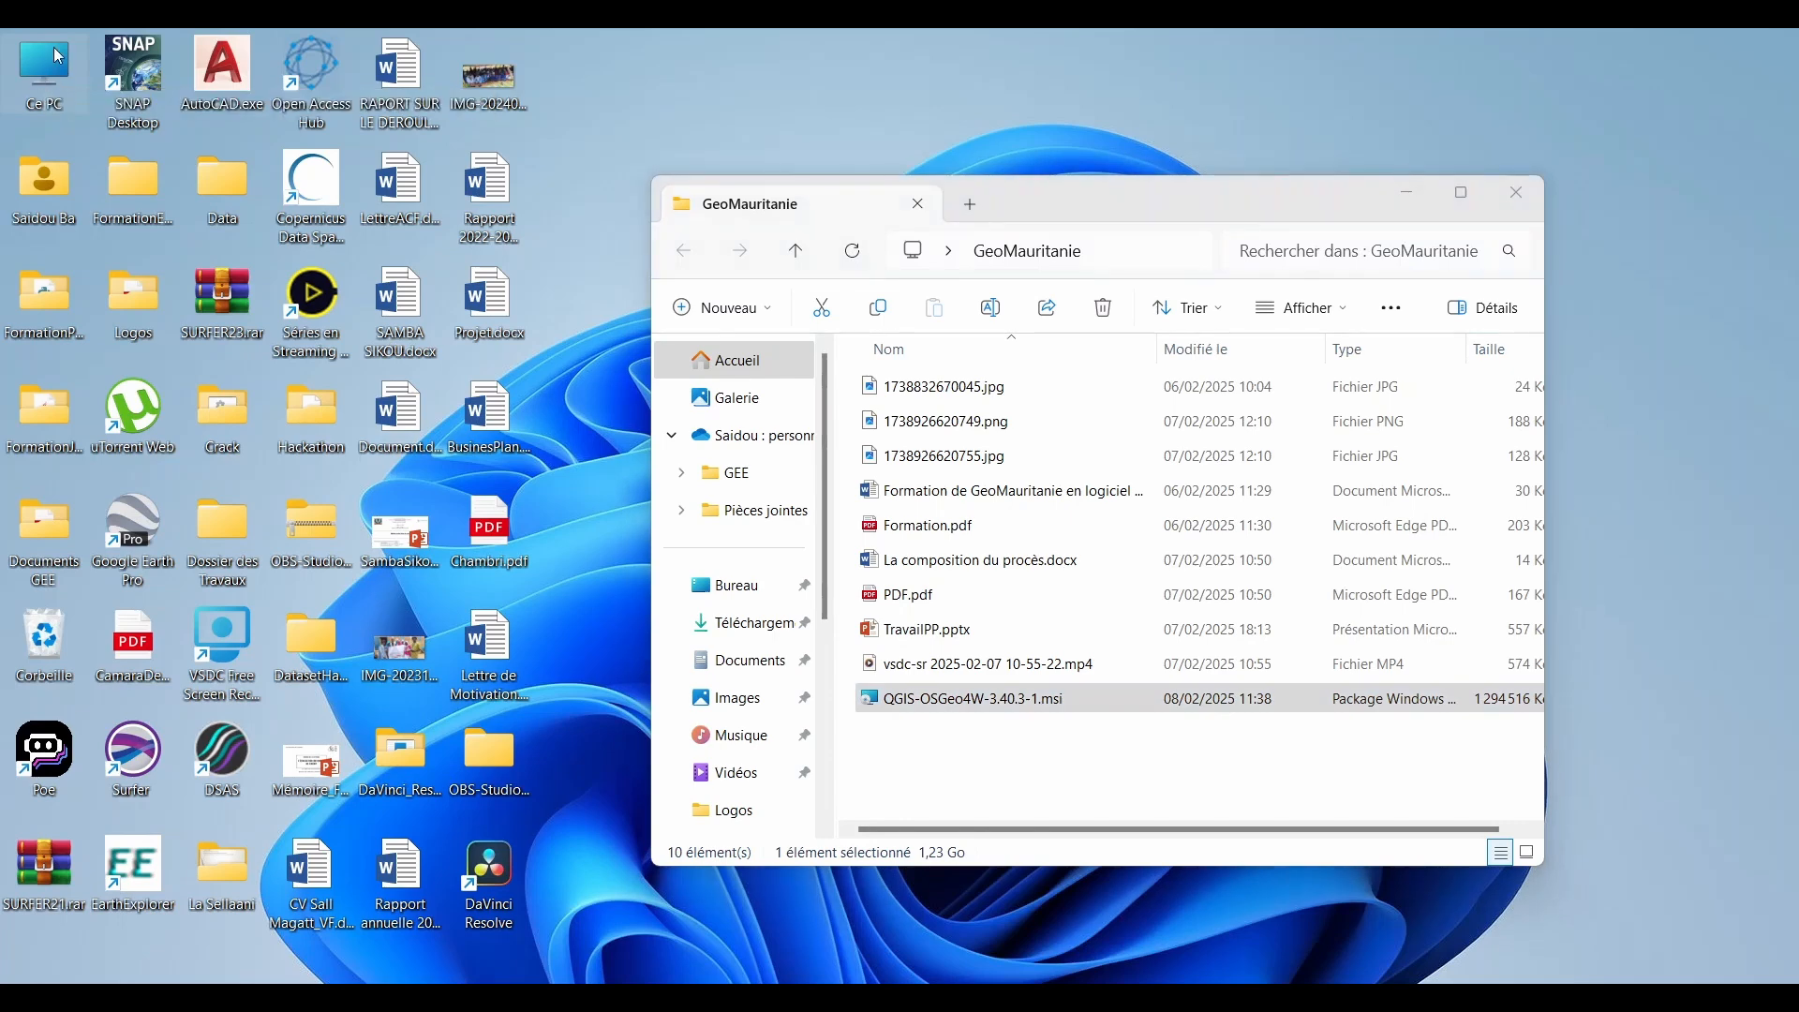
{"action": "double_click", "coordinate": [43, 70]}
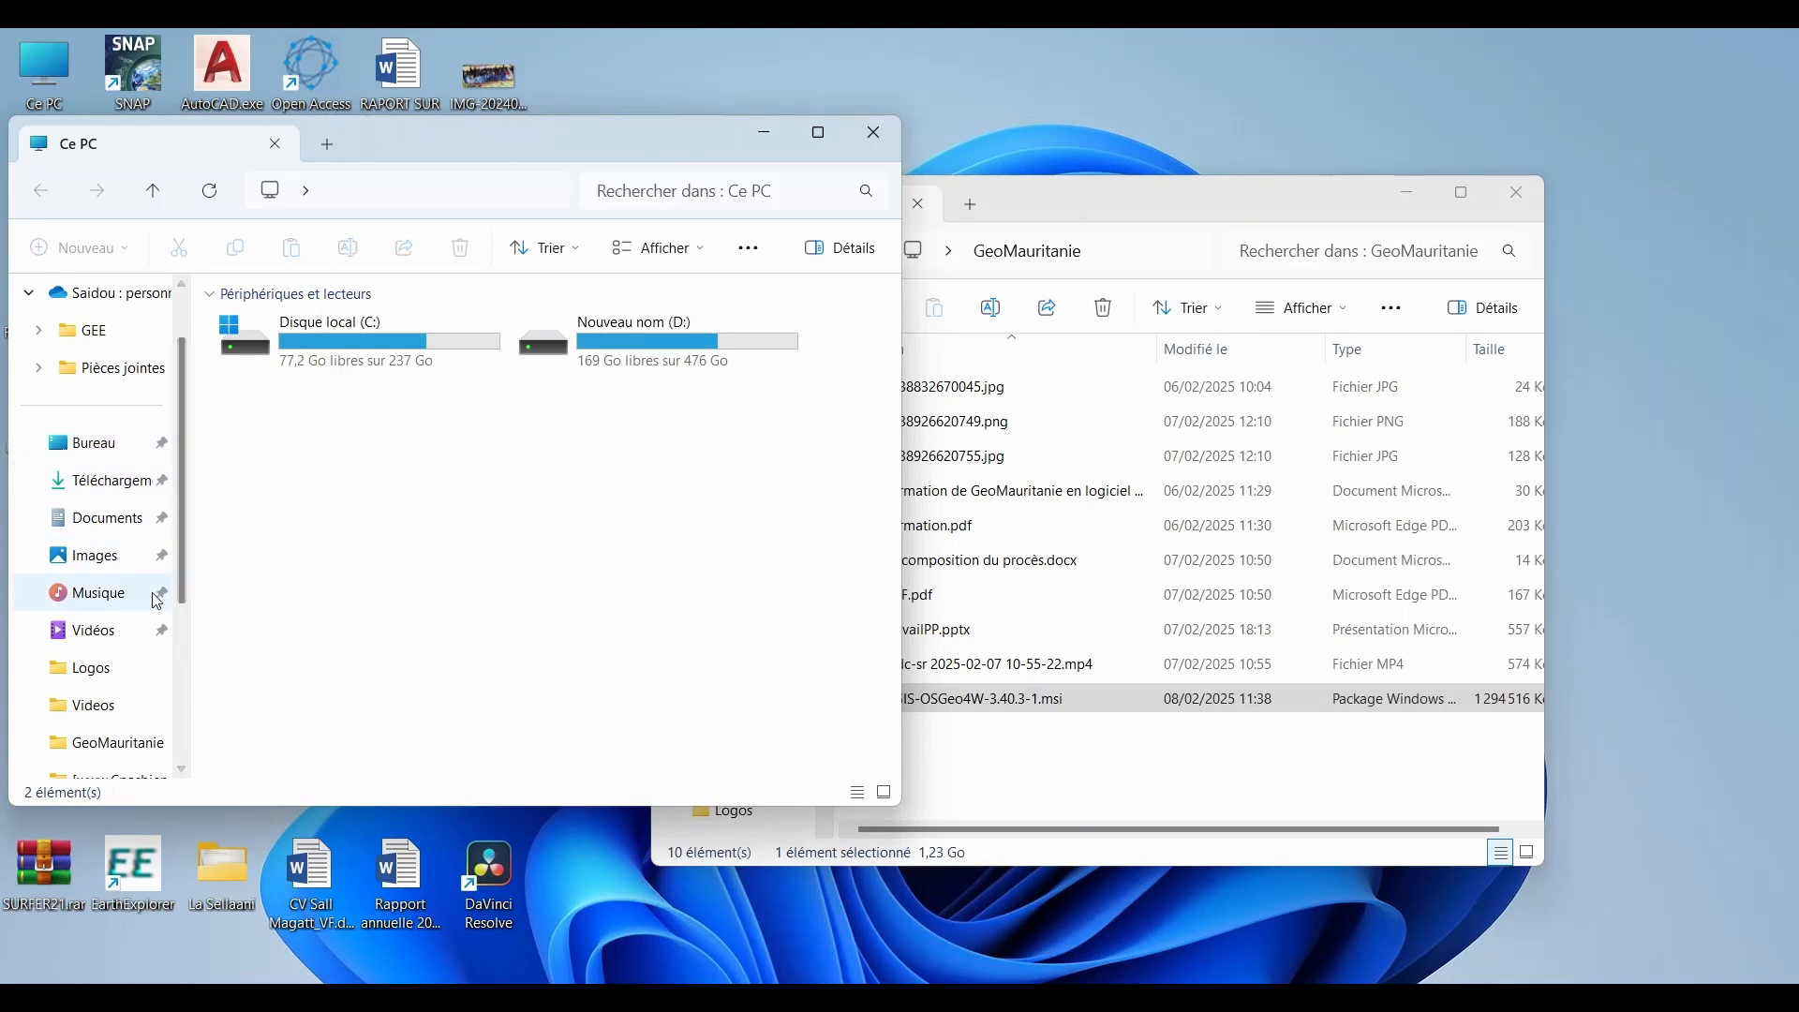
{"action": "scroll", "coordinate": [135, 393], "scroll_direction": "up", "scroll_amount": 2}
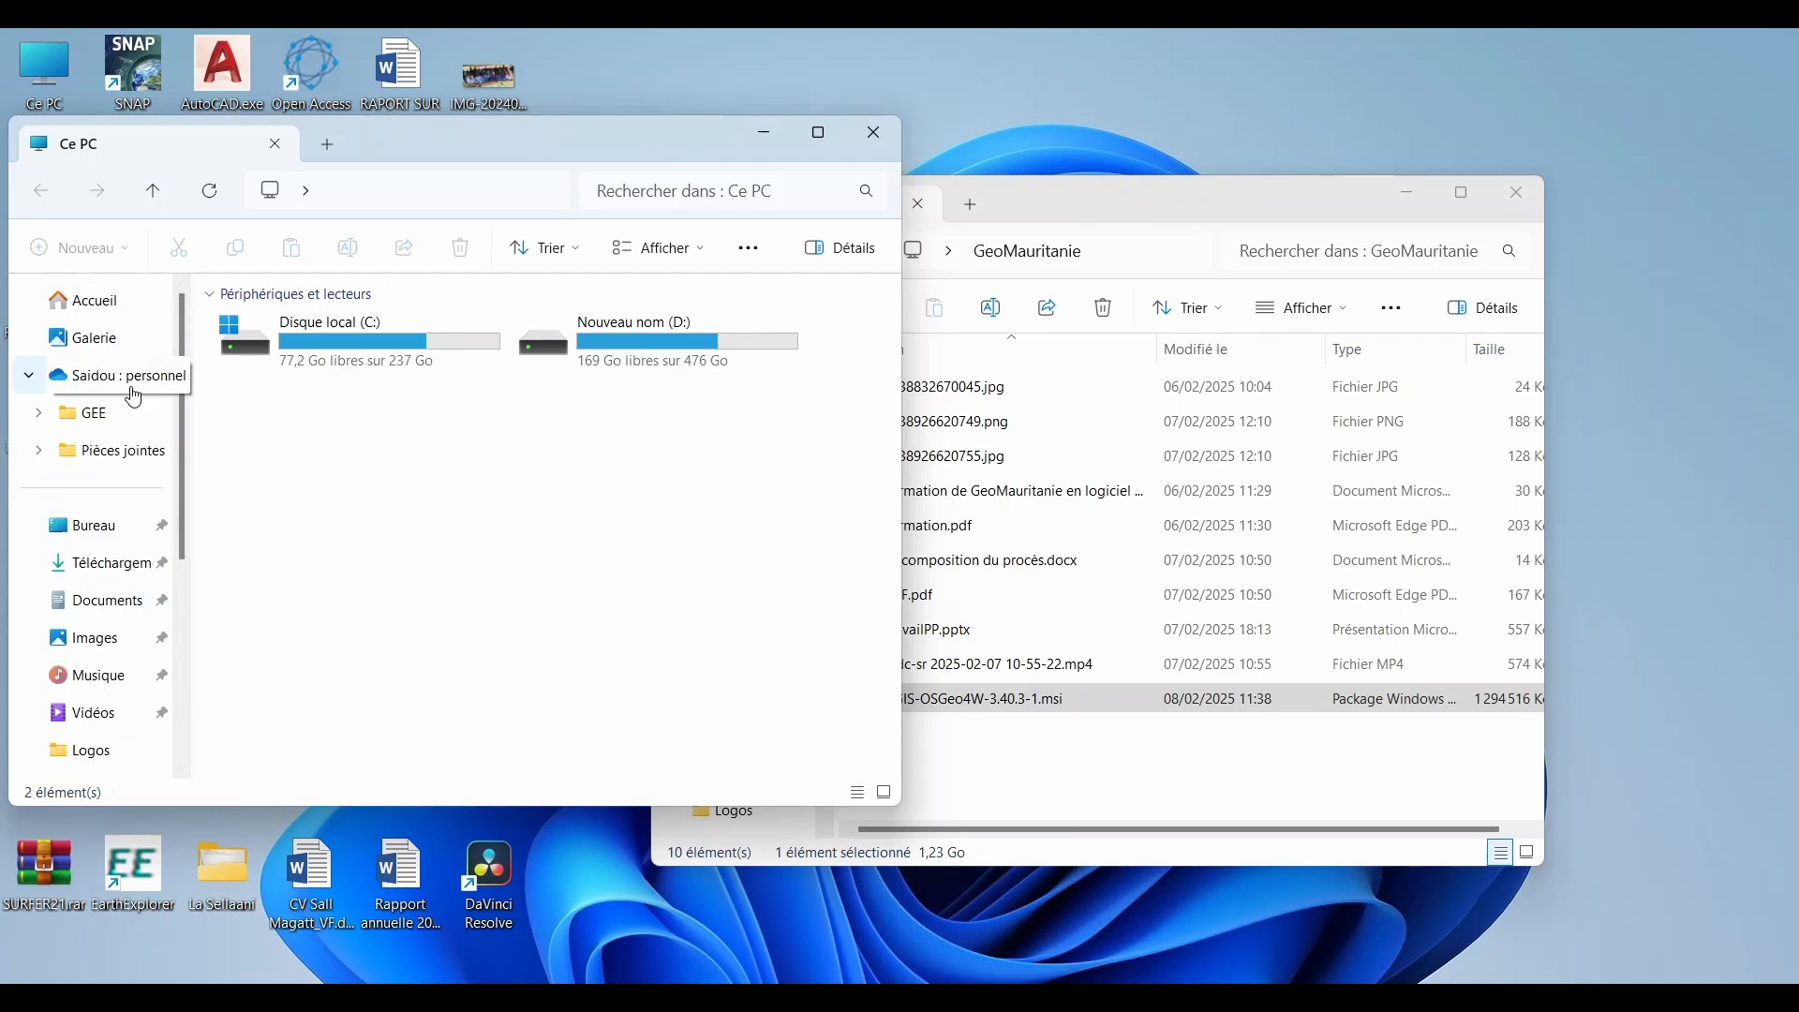
{"action": "left_click", "coordinate": [121, 572]}
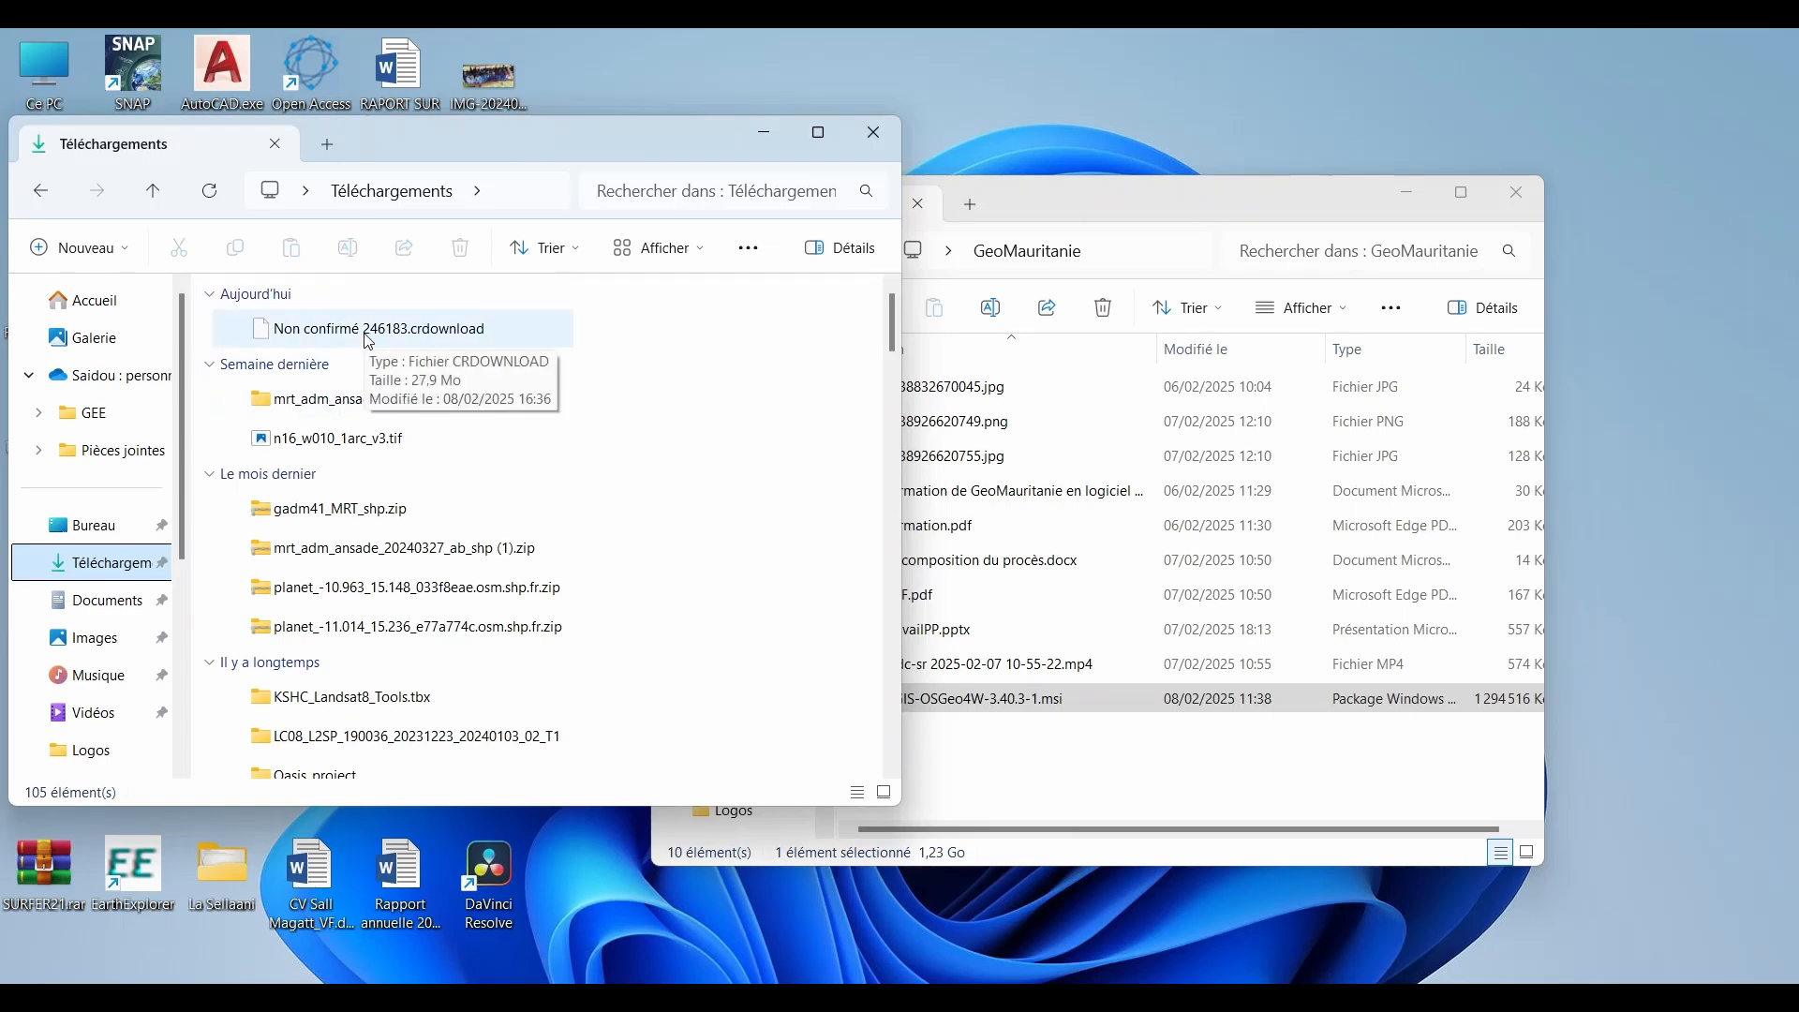
{"action": "left_click", "coordinate": [877, 126]}
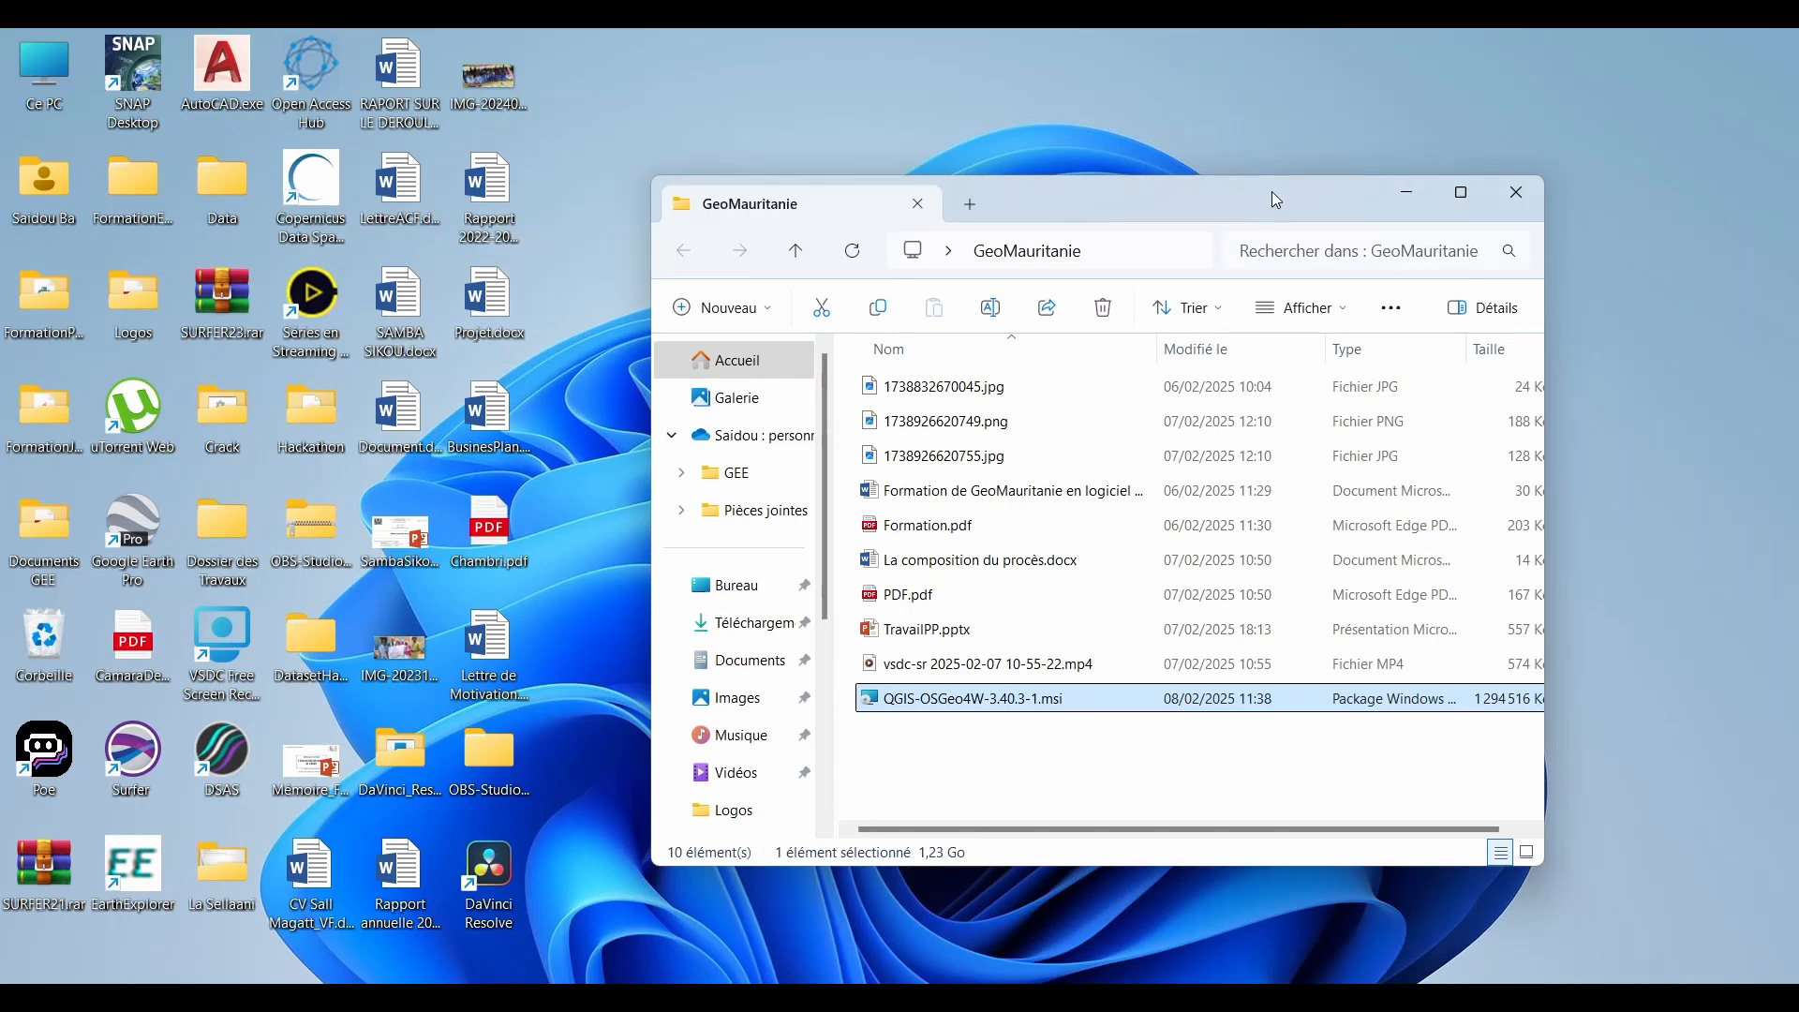
Launch the QGIS-OSGeo4W-3.40.3-1.msi installer from the GeoMauritanie folder and accept the terms of its licence agreement
{"action": "left_click_drag", "start_coordinate": [1272, 191], "coordinate": [928, 493]}
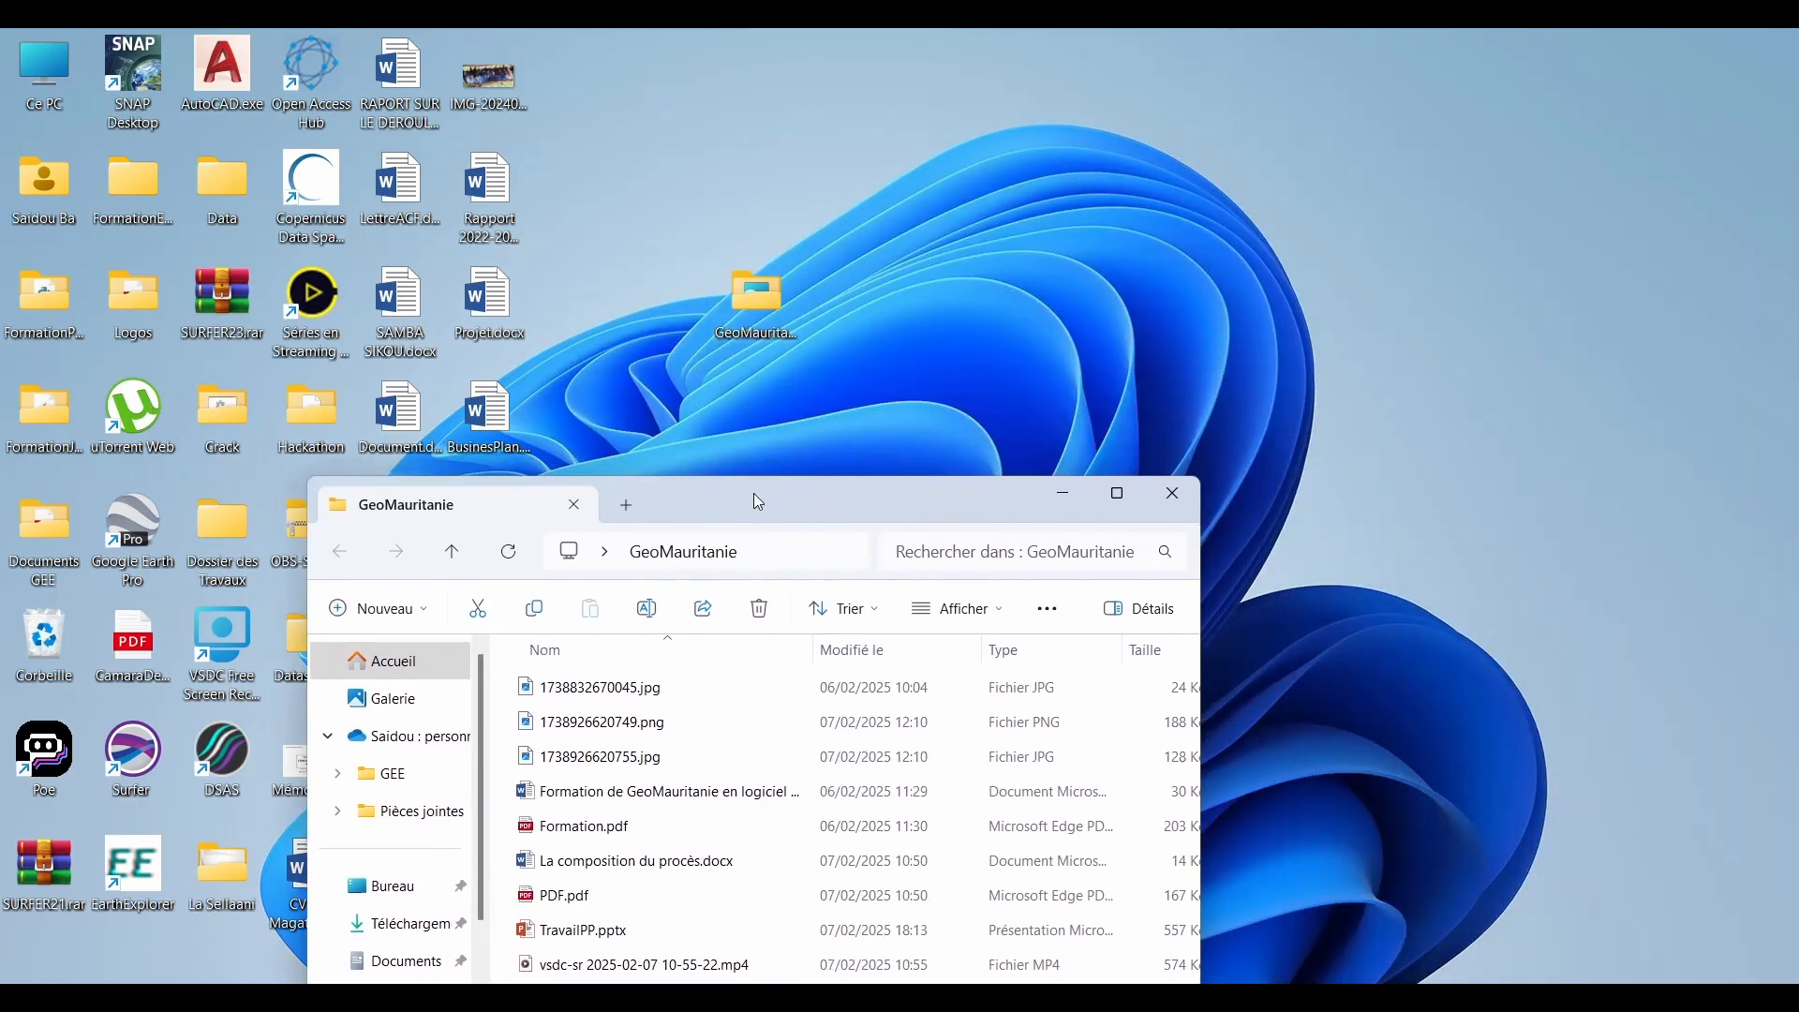
{"action": "left_click_drag", "start_coordinate": [758, 508], "coordinate": [1040, 232]}
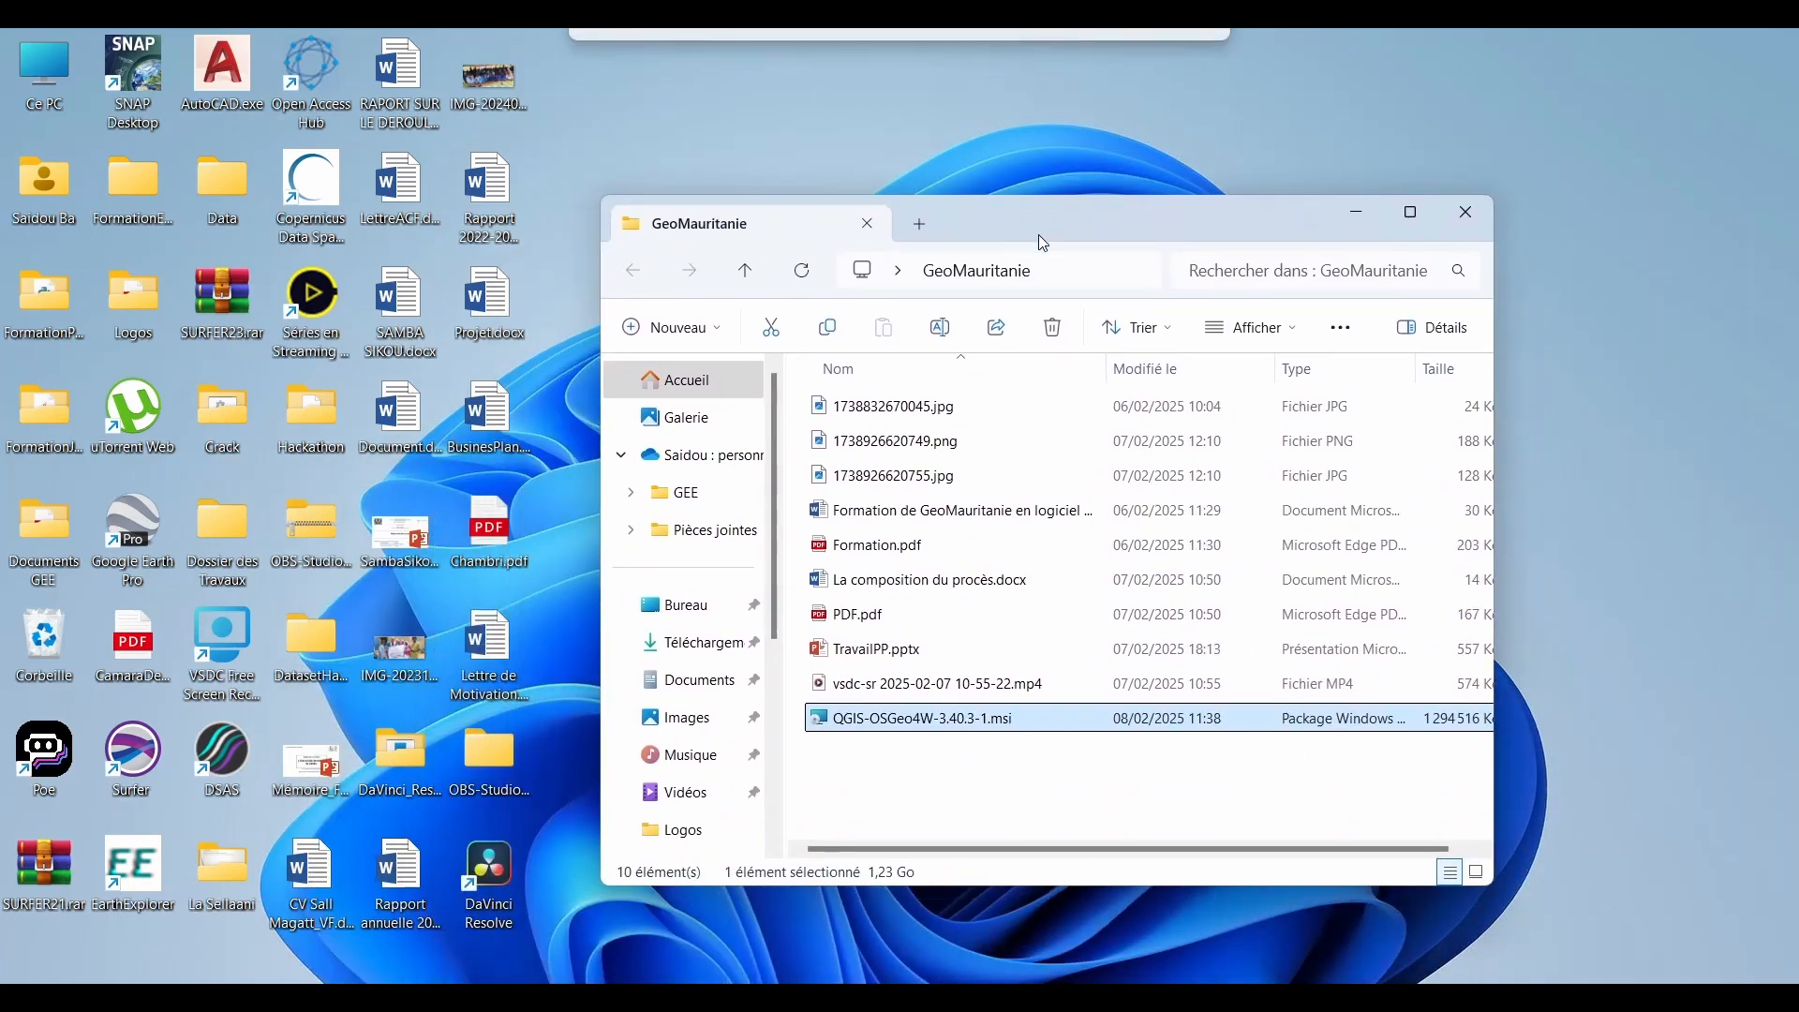
{"action": "double_click", "coordinate": [979, 724]}
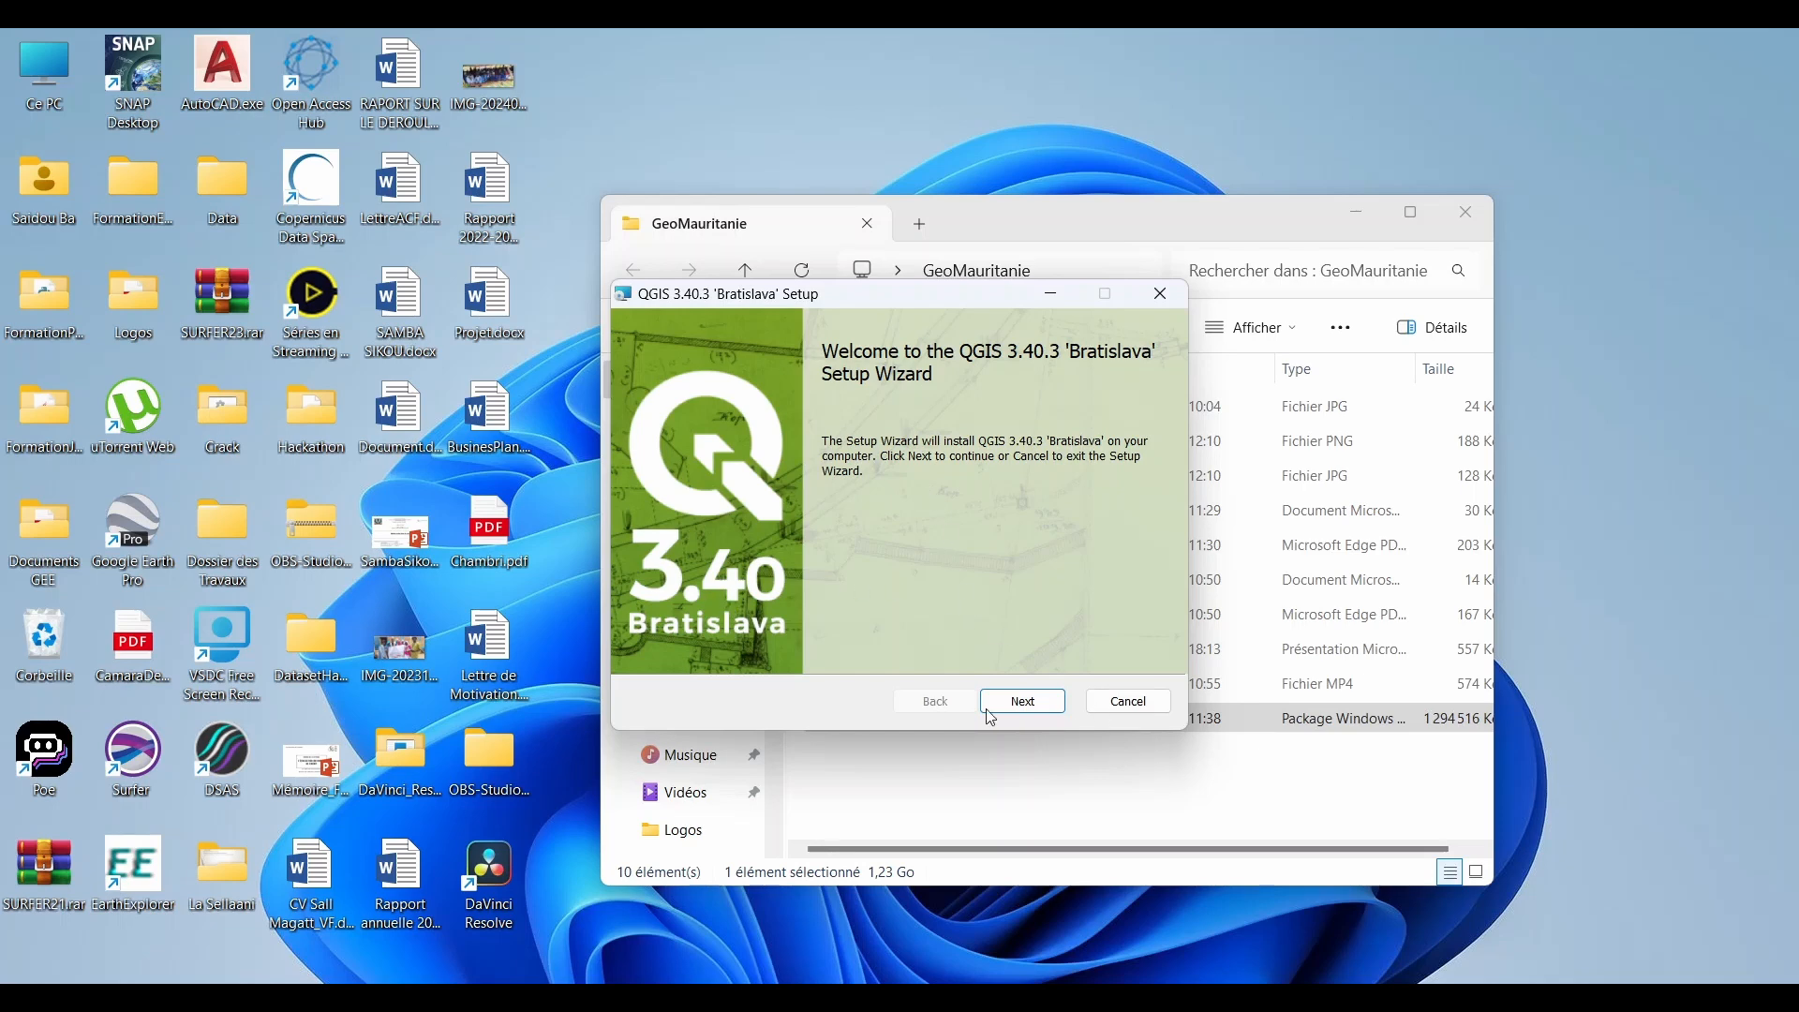
{"action": "left_click", "coordinate": [1021, 710]}
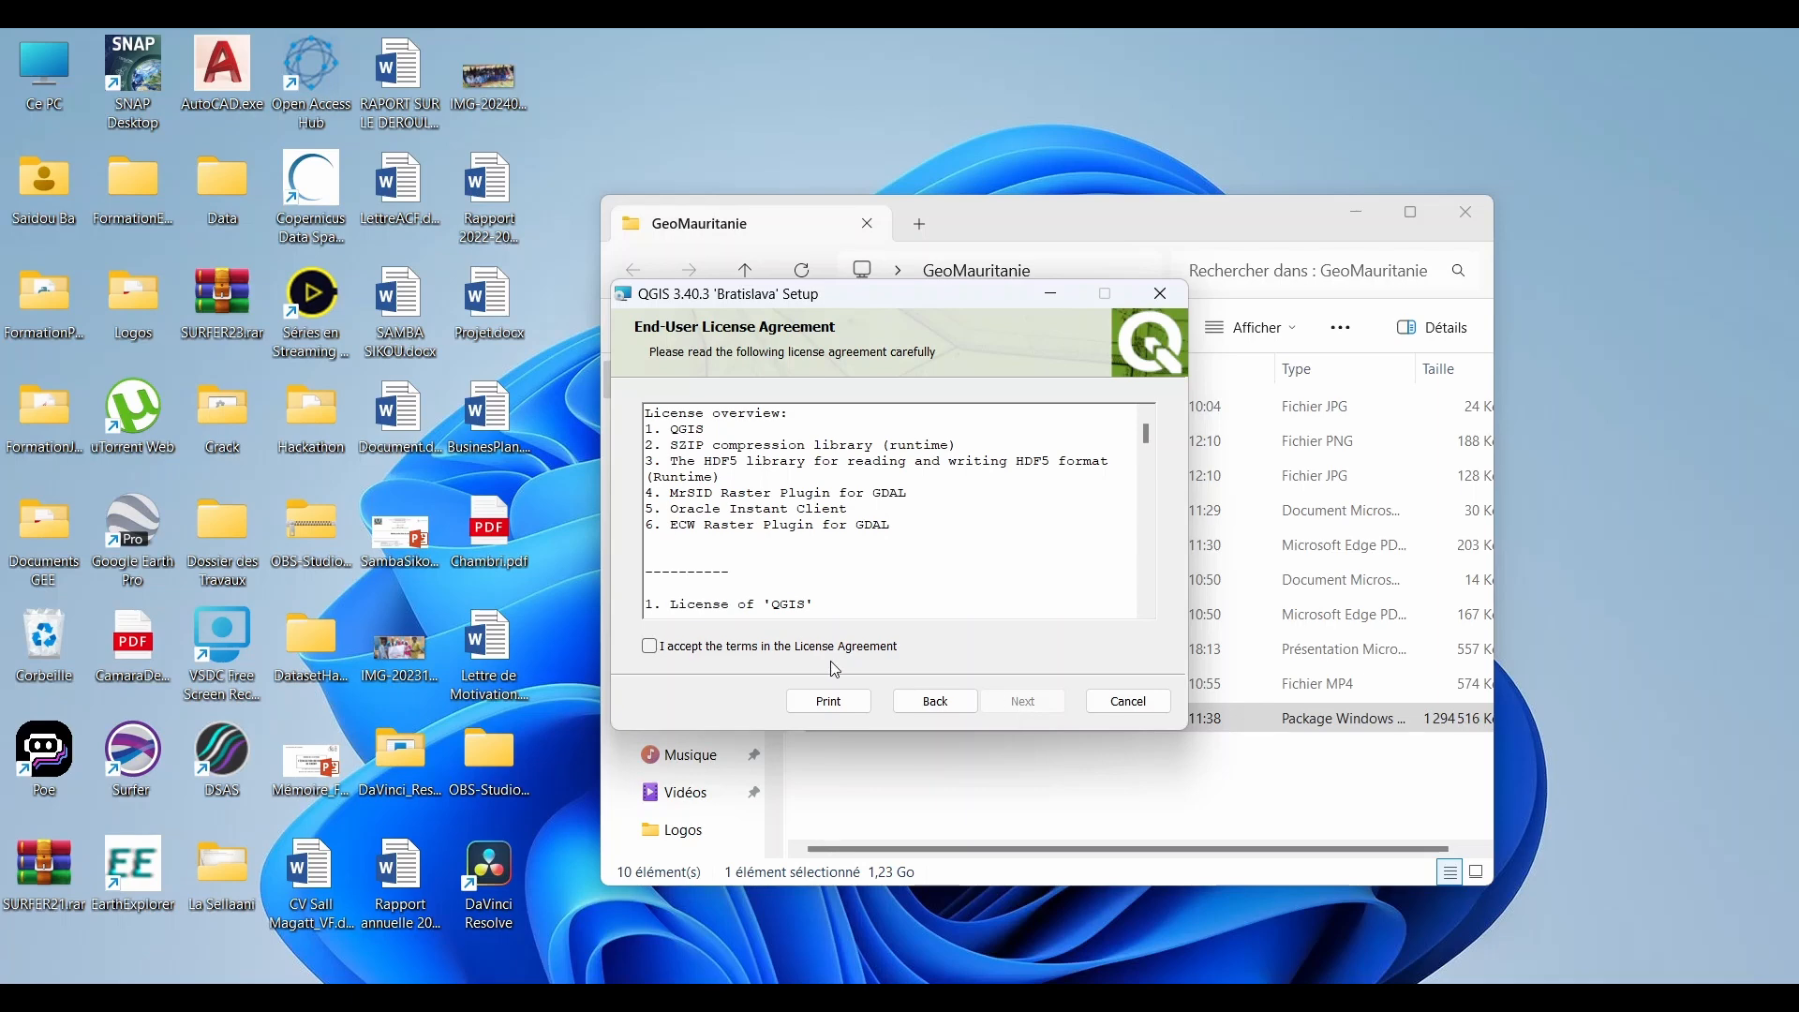
{"action": "left_click", "coordinate": [663, 658]}
{"action": "left_click", "coordinate": [1023, 709]}
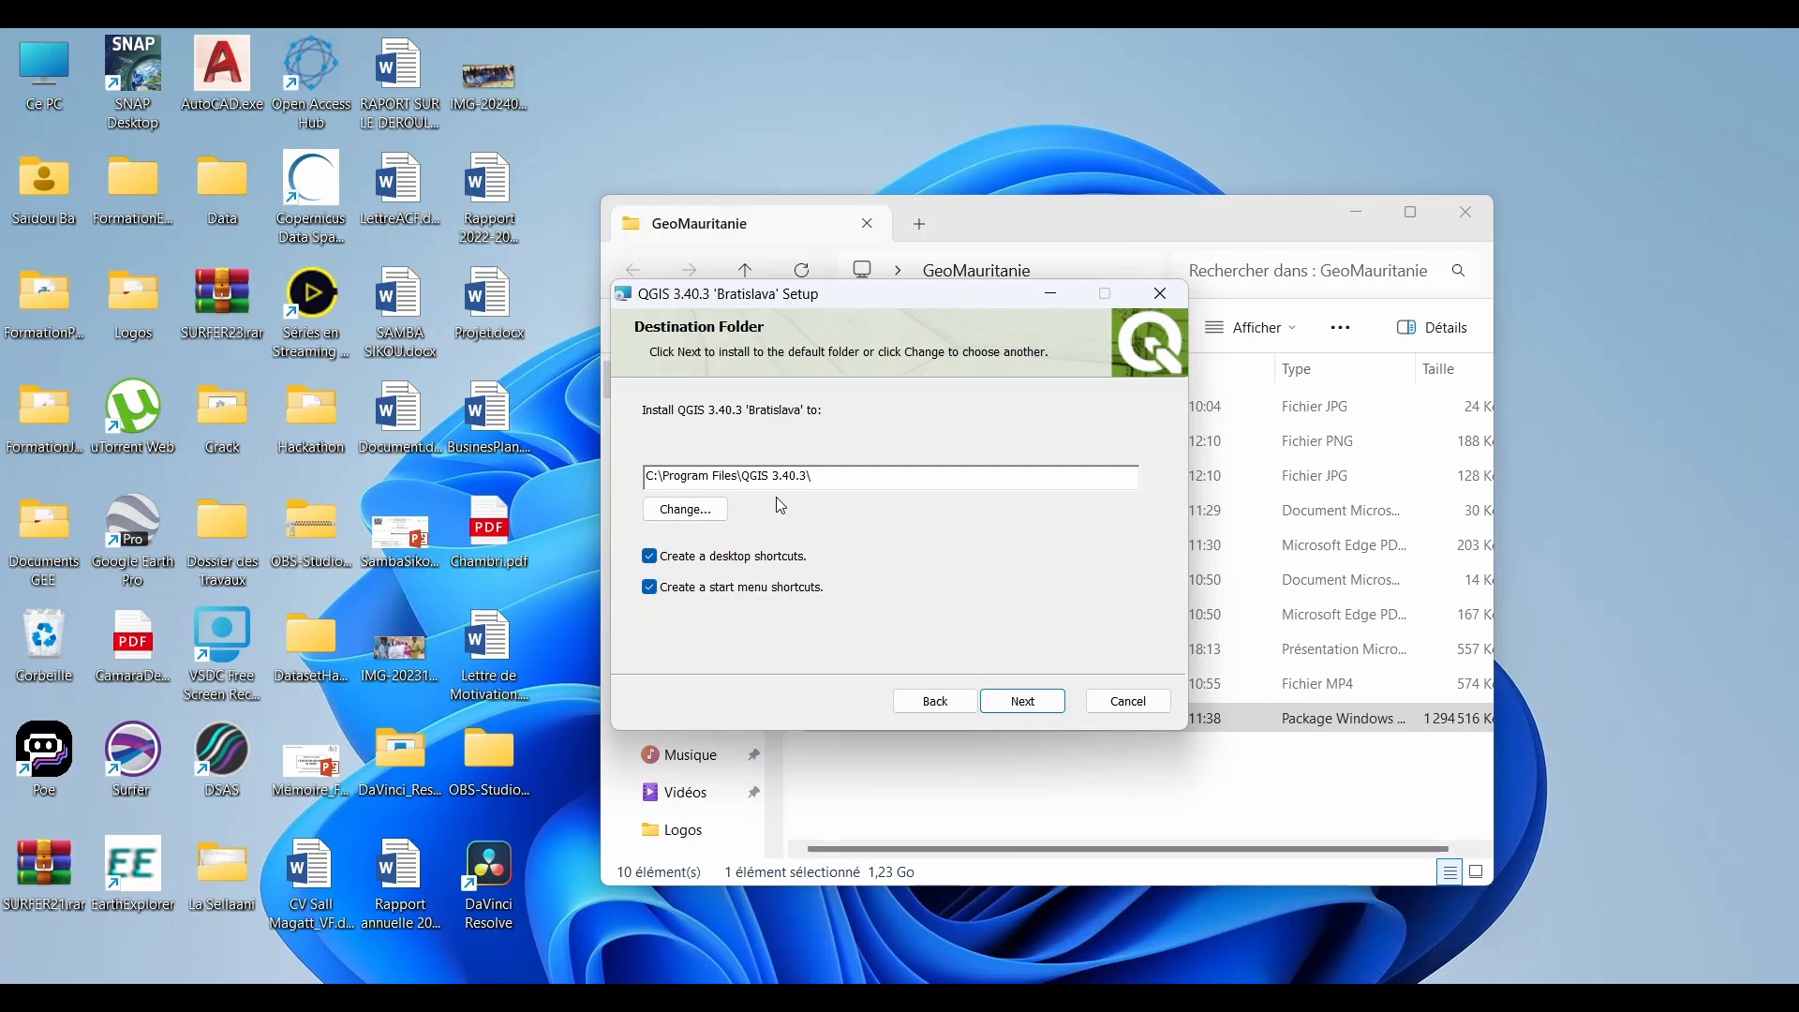
Browse Program Files and drive D: for another QGIS destination folder and cancel the change
{"action": "left_click", "coordinate": [687, 512]}
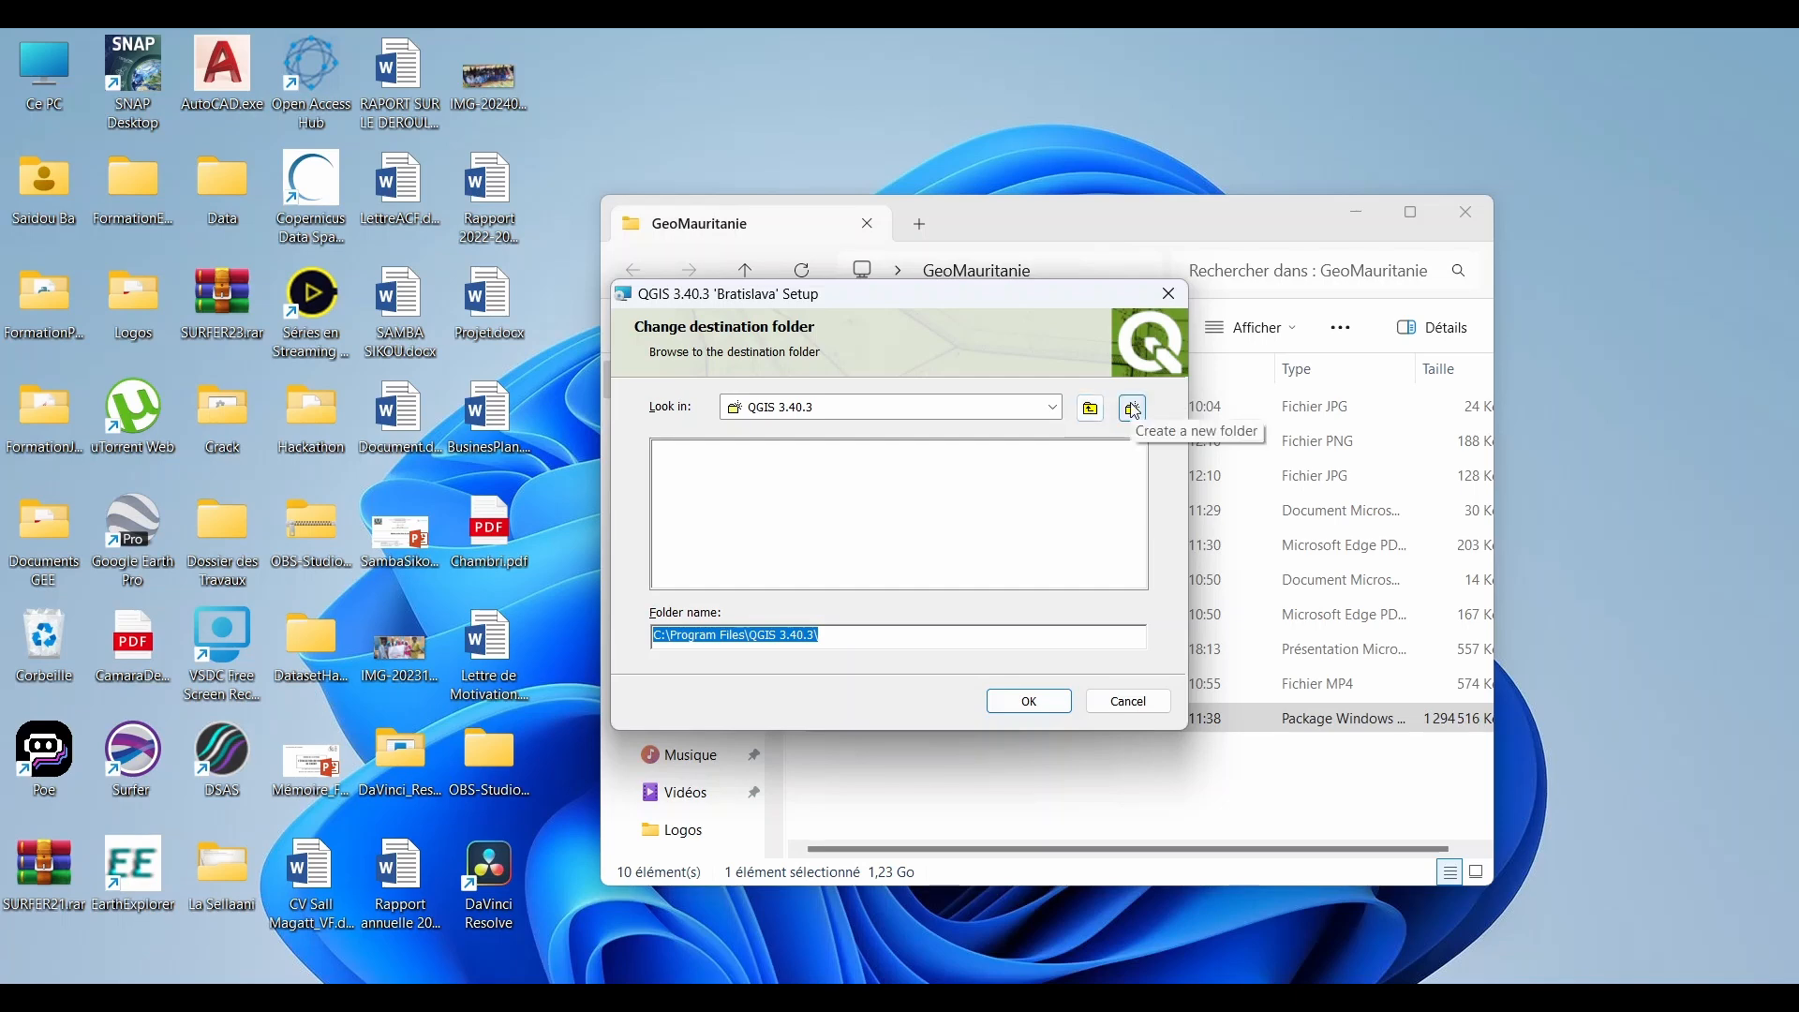
{"action": "left_click", "coordinate": [1091, 409]}
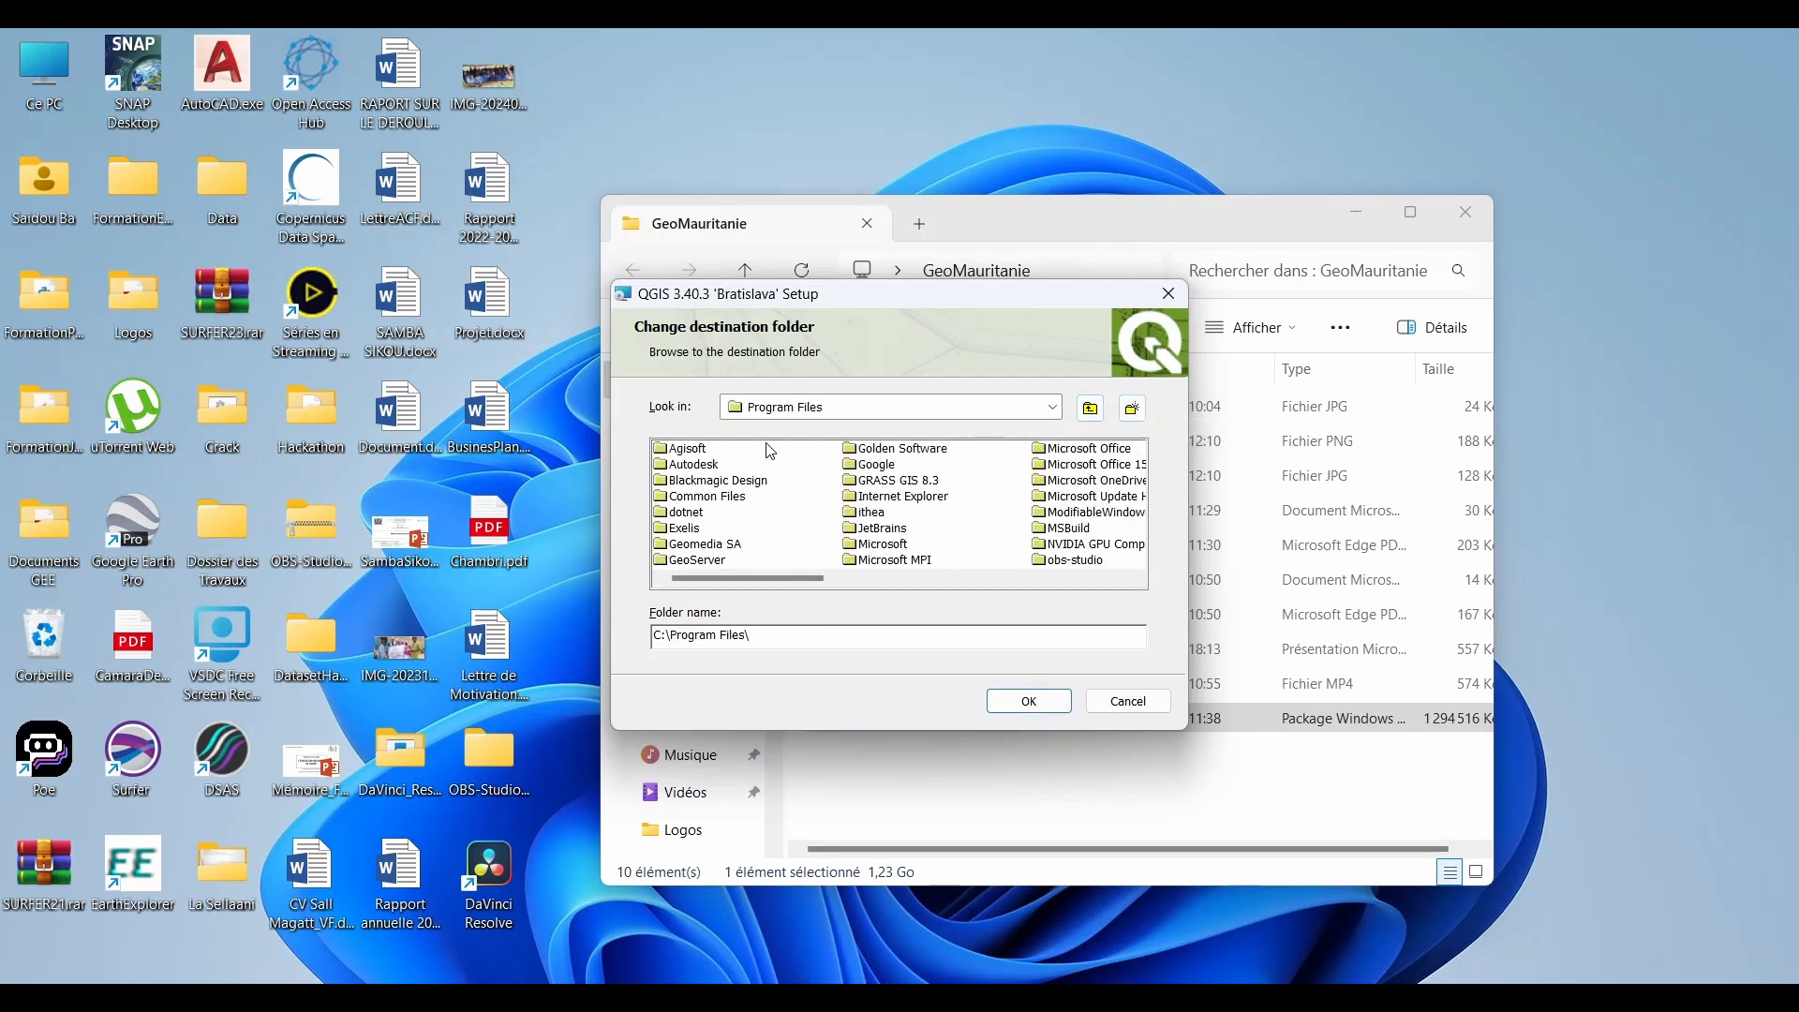
{"action": "scroll", "coordinate": [827, 499], "scroll_direction": "down", "scroll_amount": 3}
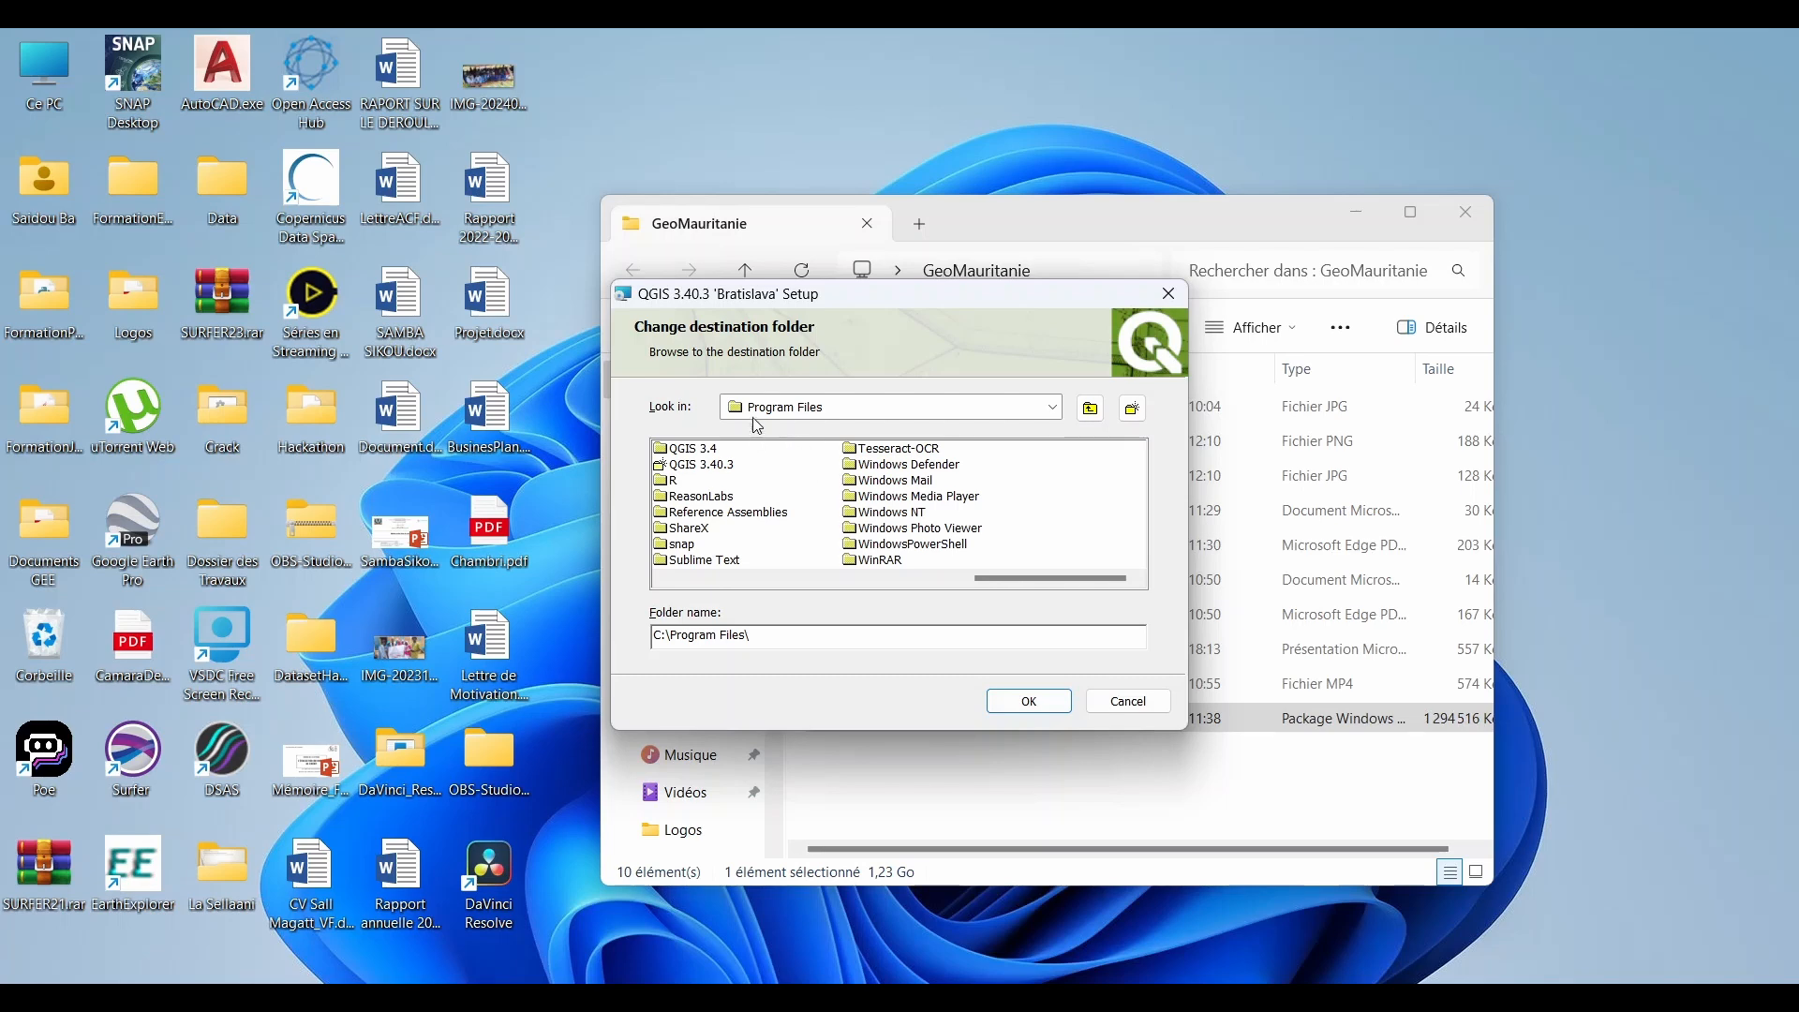
{"action": "left_click", "coordinate": [1053, 407]}
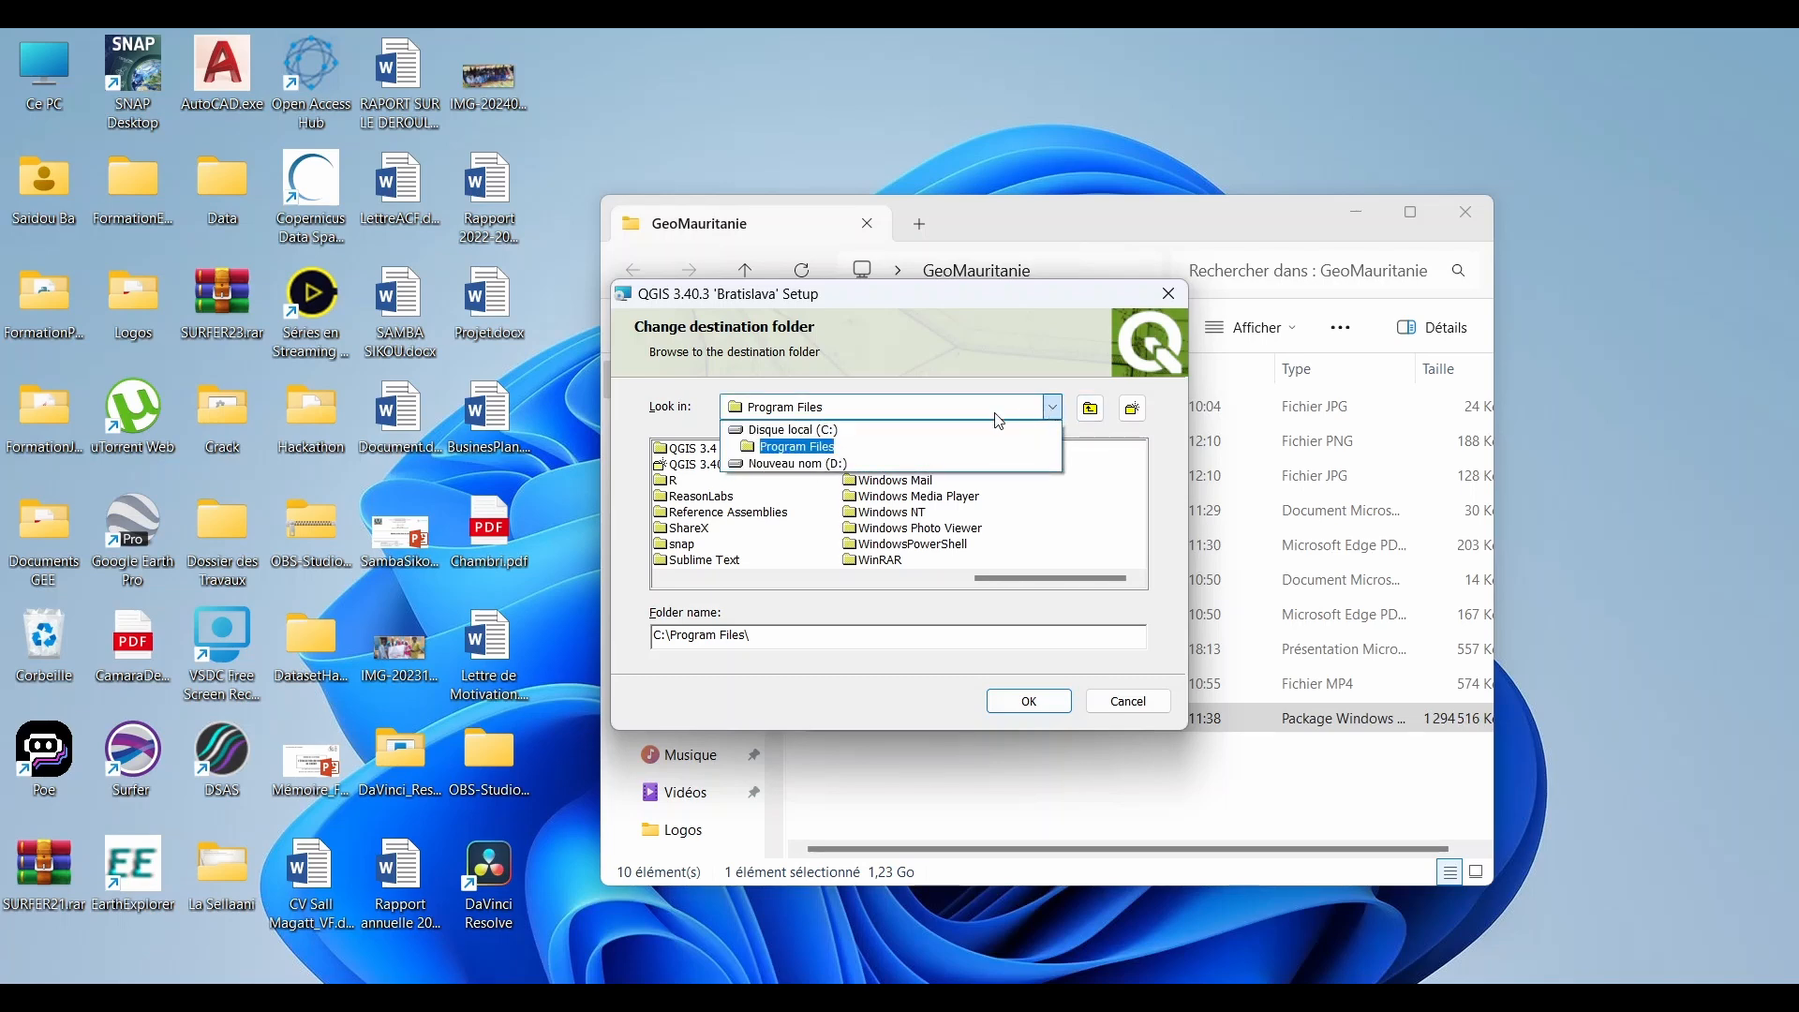
{"action": "left_click", "coordinate": [823, 459]}
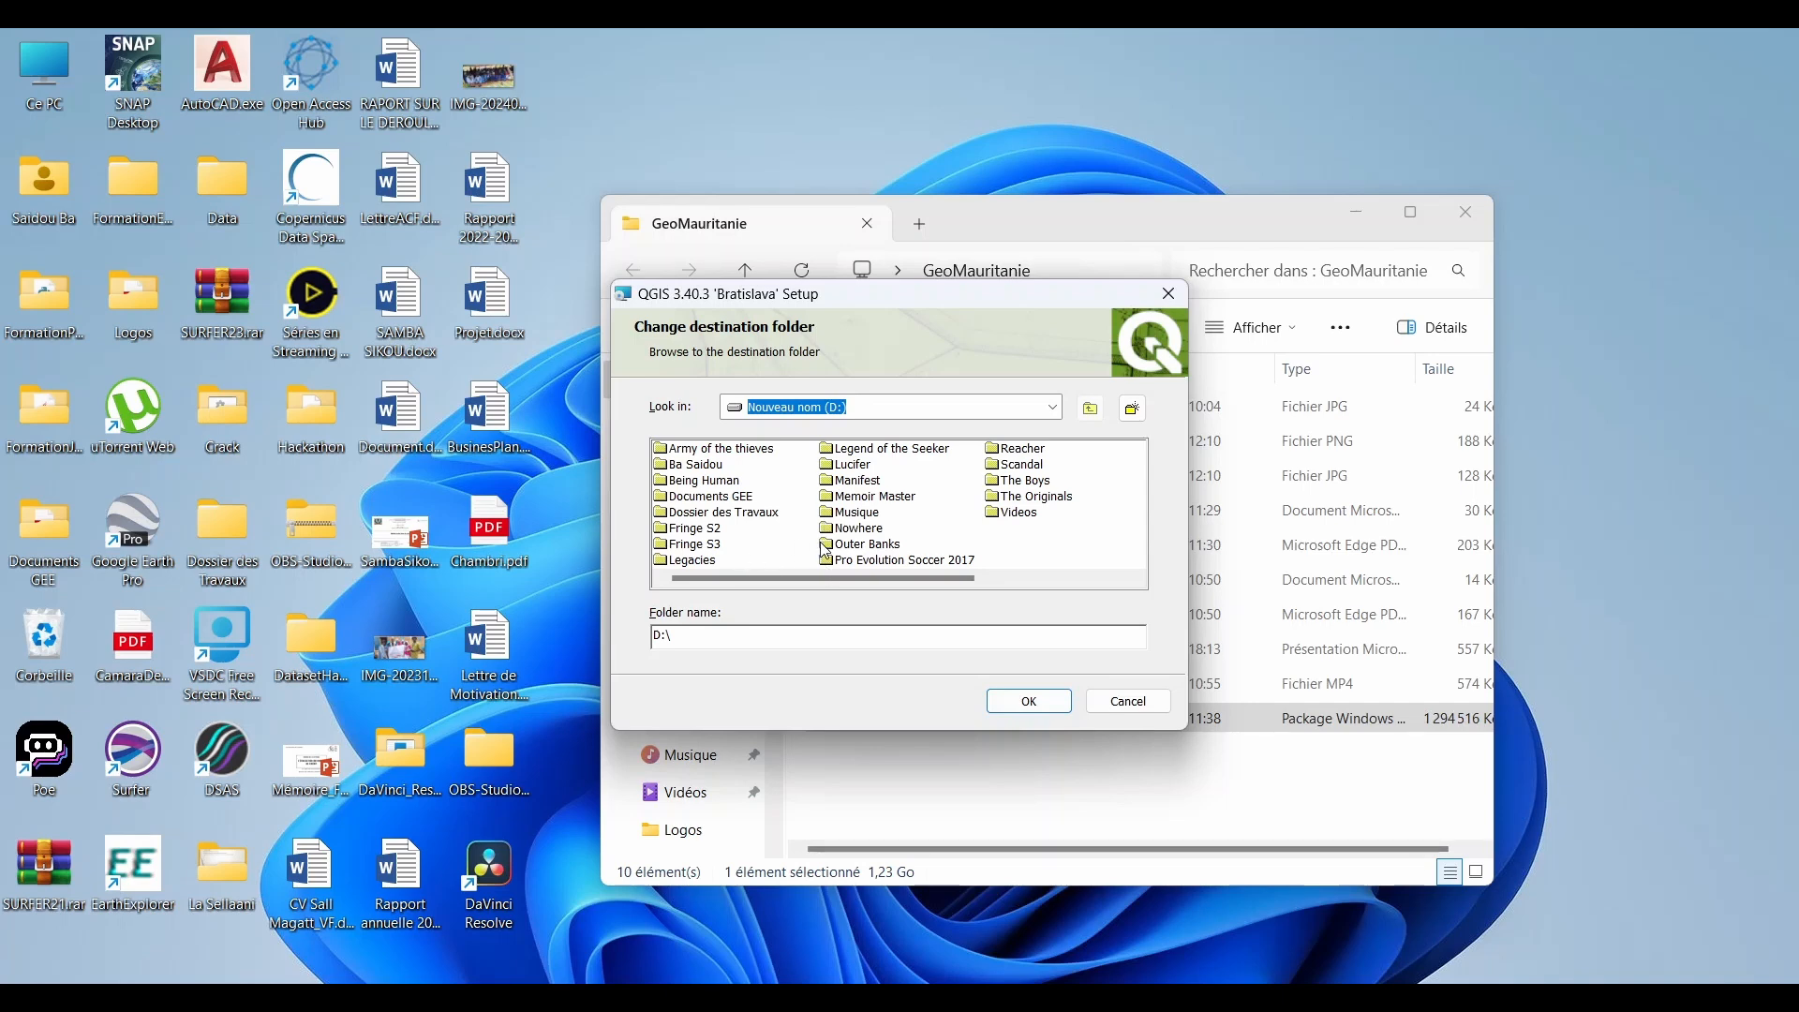
{"action": "left_click", "coordinate": [1127, 711]}
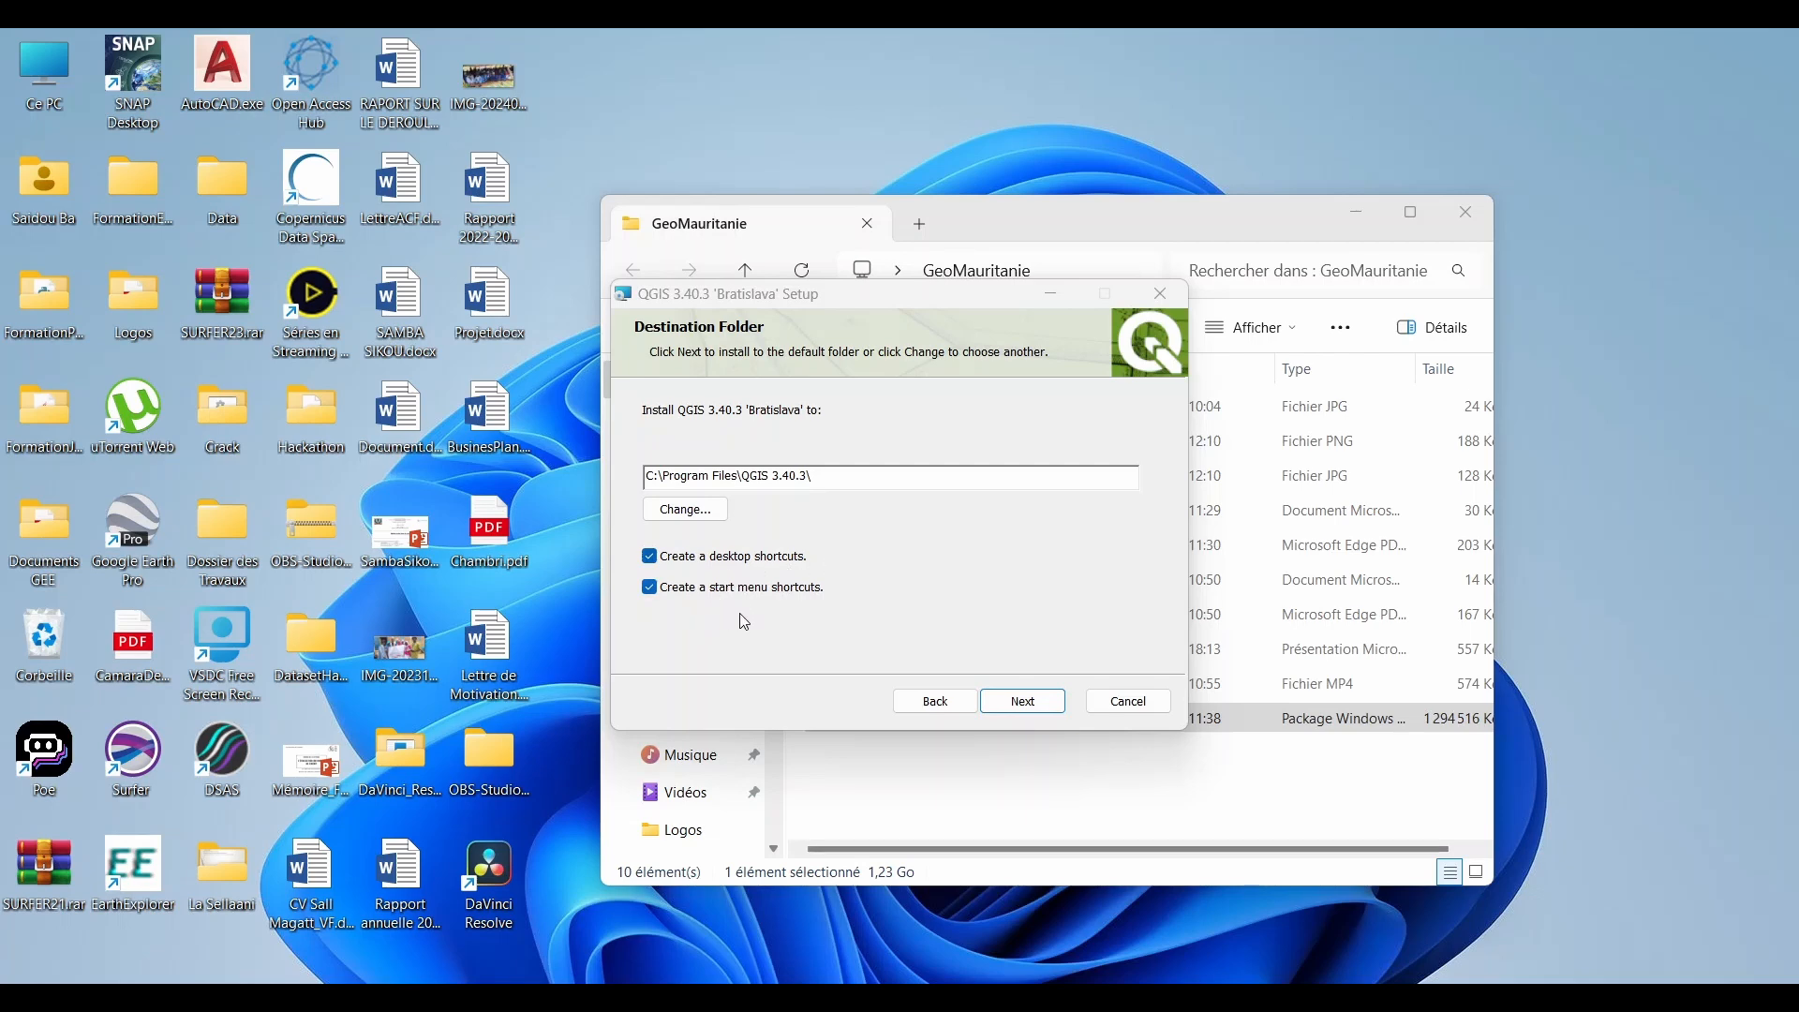
Accept the destination C:\Program Files\QGIS 3.40.3\ with desktop and start menu shortcuts and start the installation
{"action": "left_click", "coordinate": [1031, 700]}
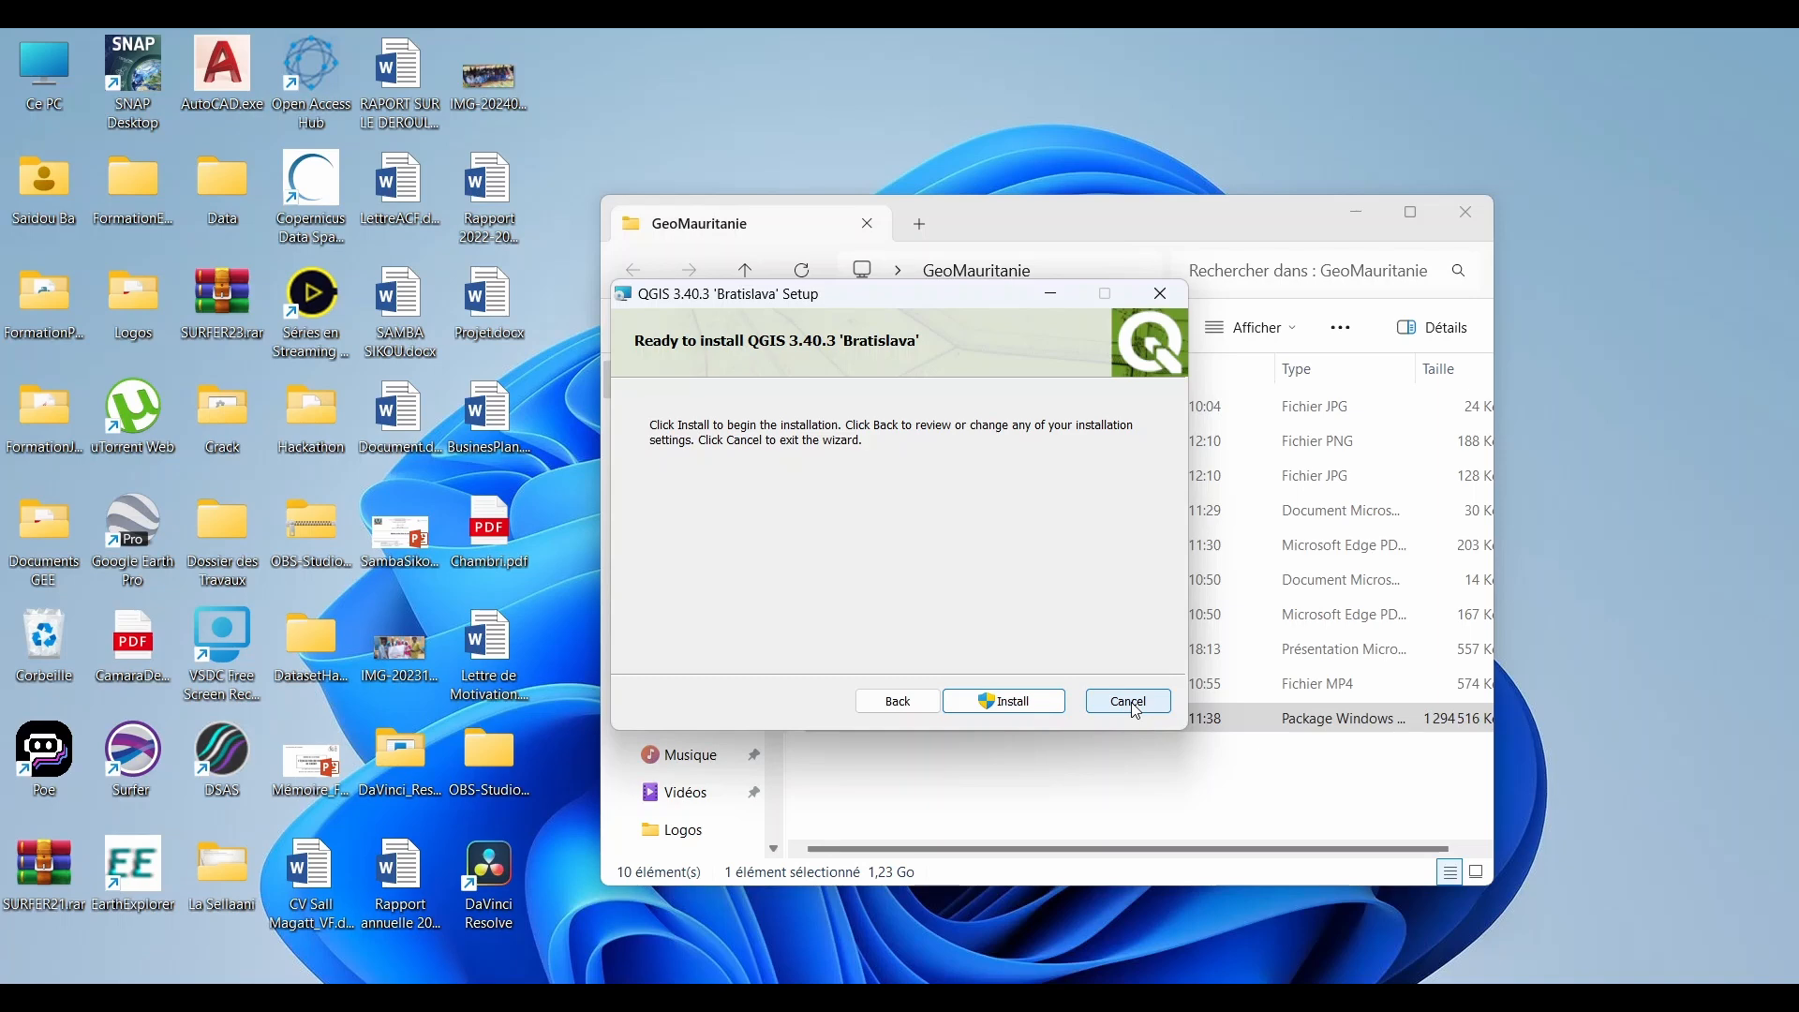
{"action": "left_click", "coordinate": [1020, 709]}
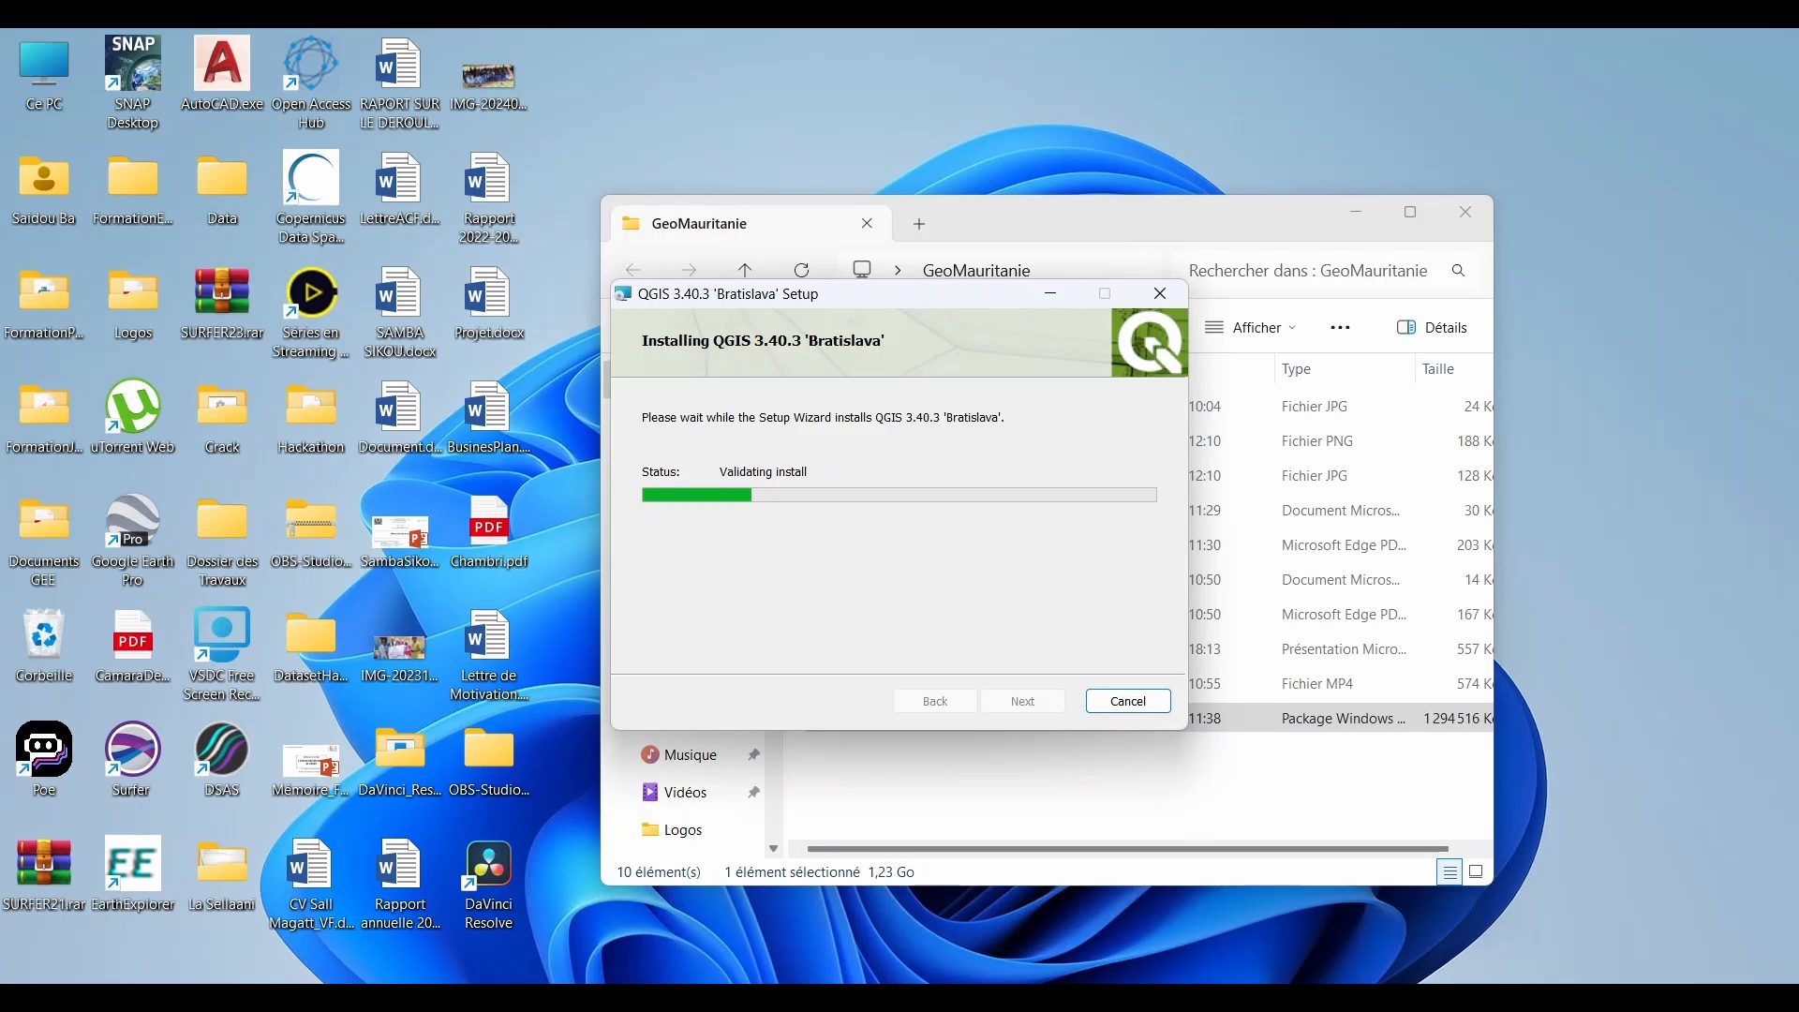
{"action": "left_click", "coordinate": [965, 1002]}
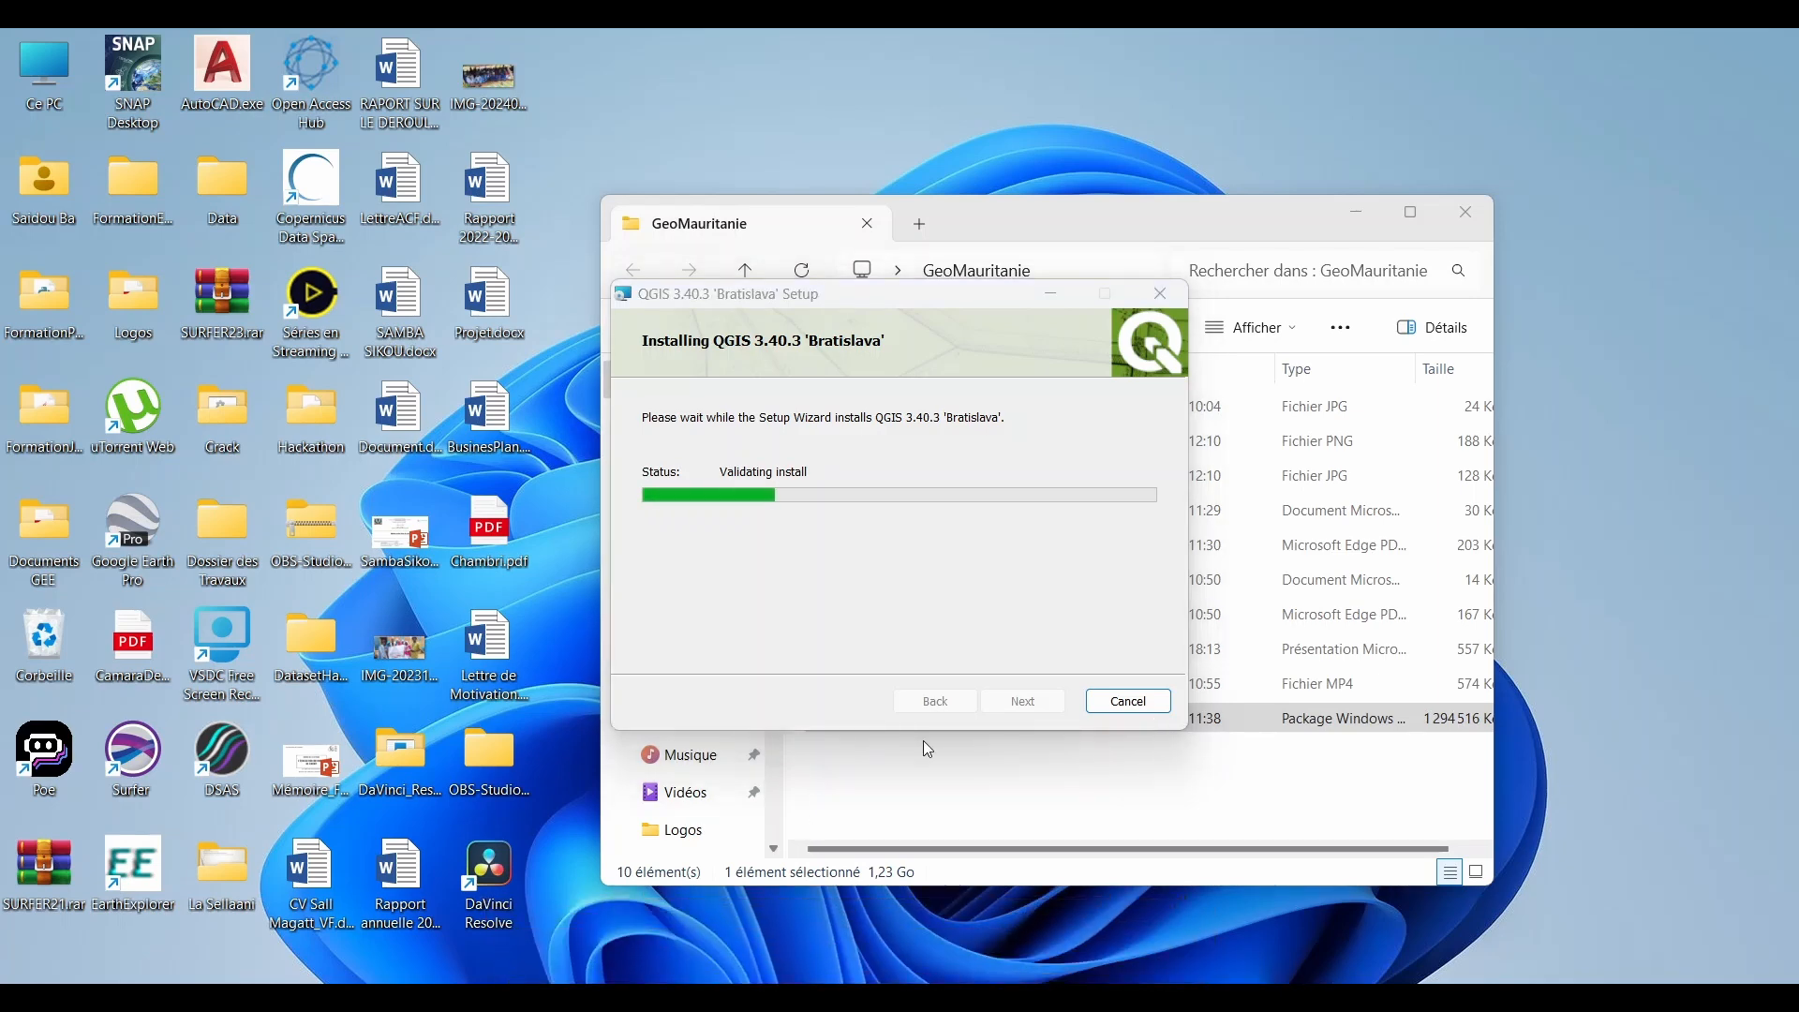
Switch to the browser, return from the thank-you page to the QGIS download page and skip the donation request
{"action": "left_click", "coordinate": [1260, 1002]}
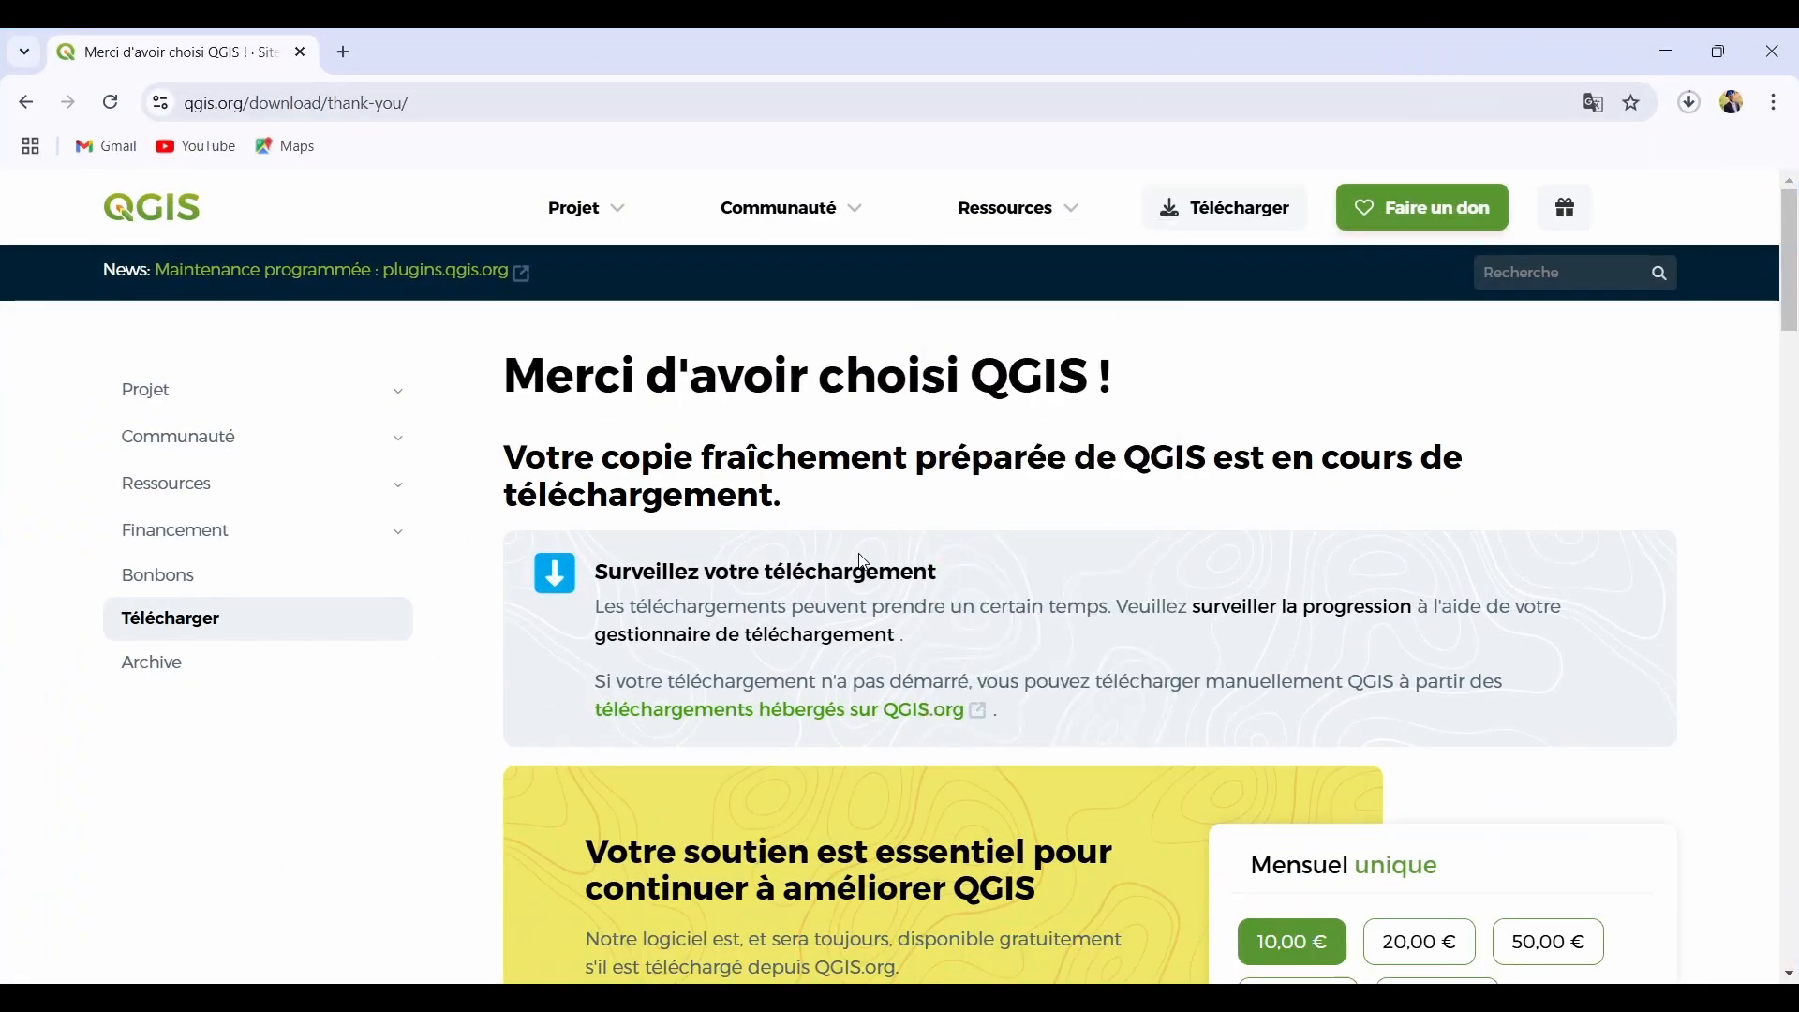
{"action": "scroll", "coordinate": [862, 560], "scroll_direction": "down", "scroll_amount": 5}
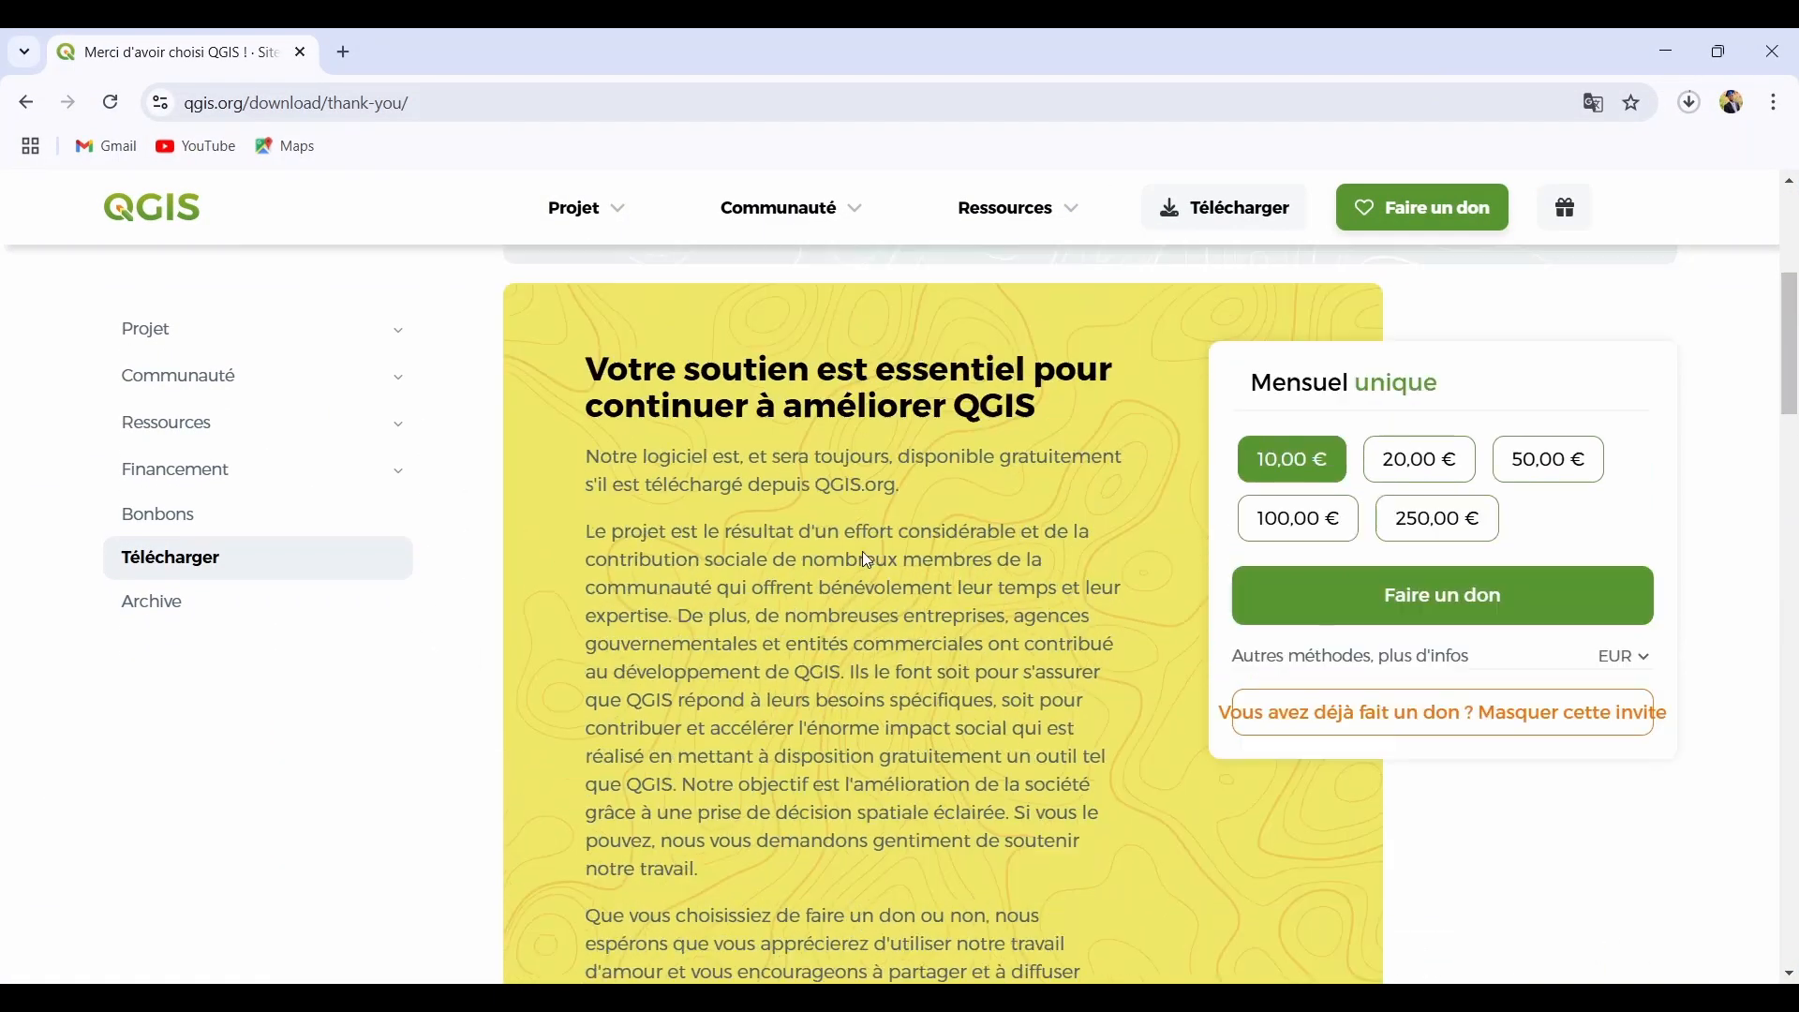
{"action": "scroll", "coordinate": [866, 560], "scroll_direction": "up", "scroll_amount": 5}
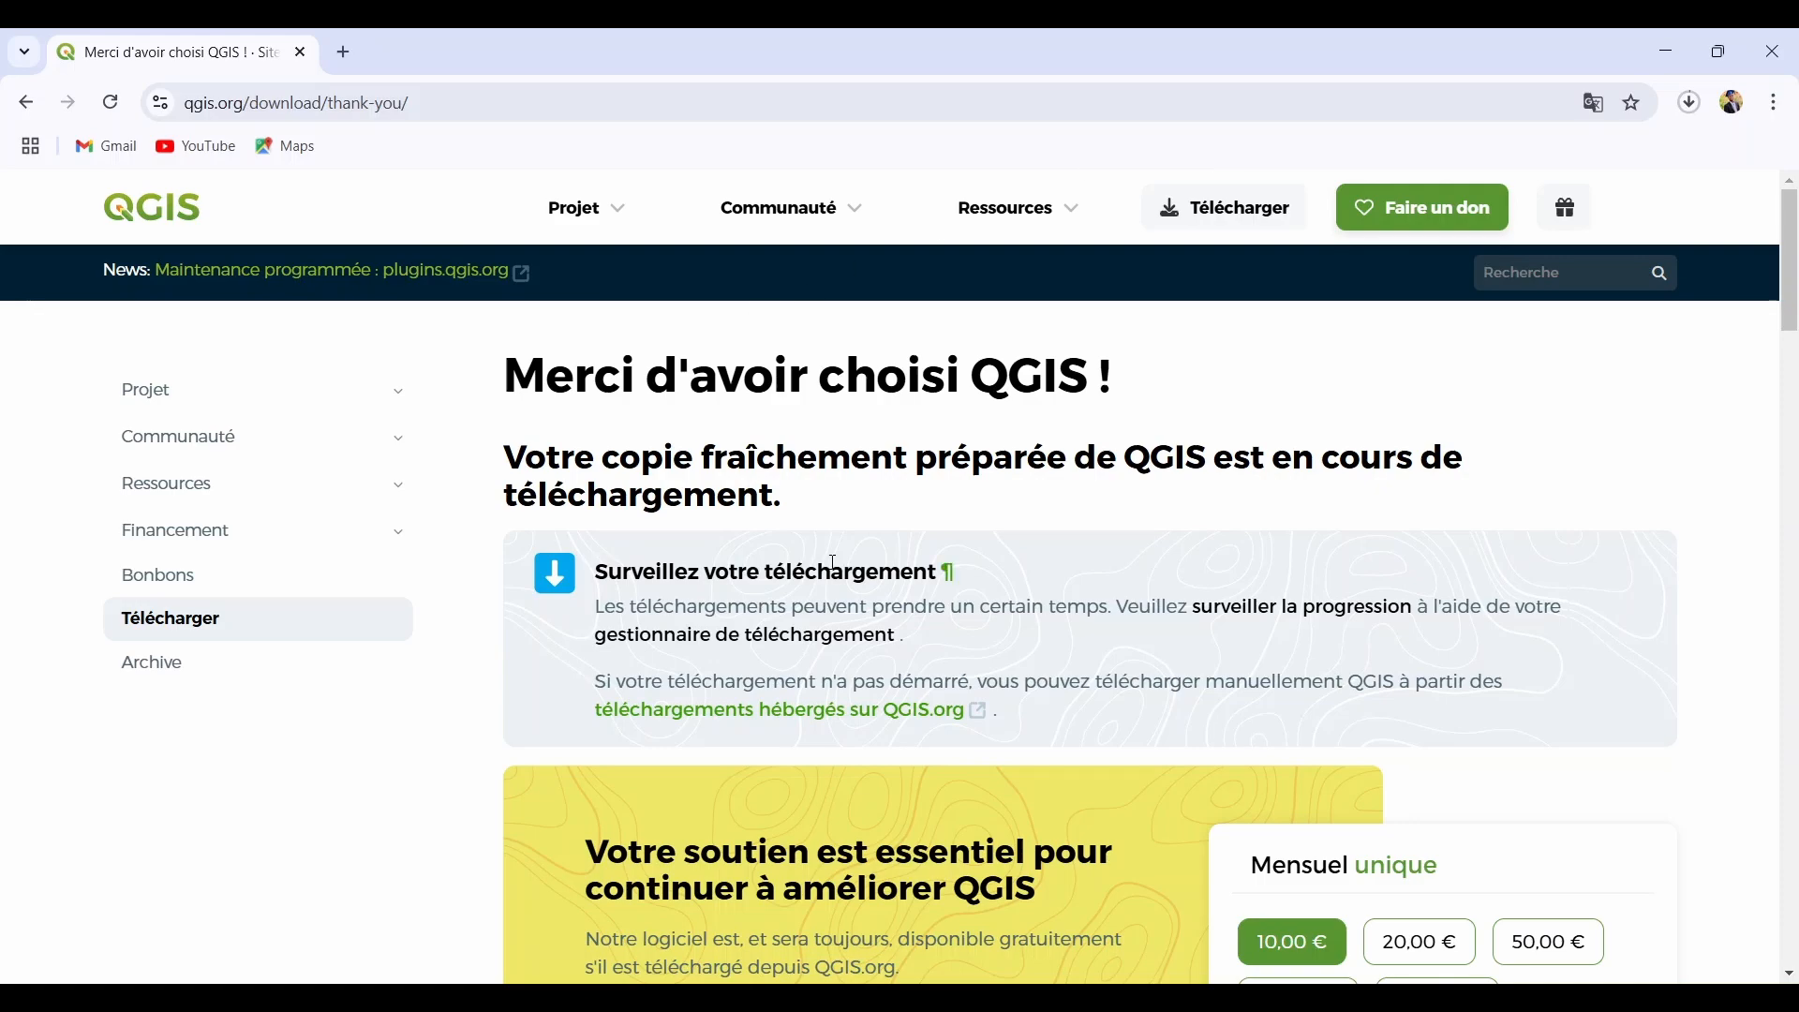
{"action": "scroll", "coordinate": [832, 562], "scroll_direction": "down", "scroll_amount": 15}
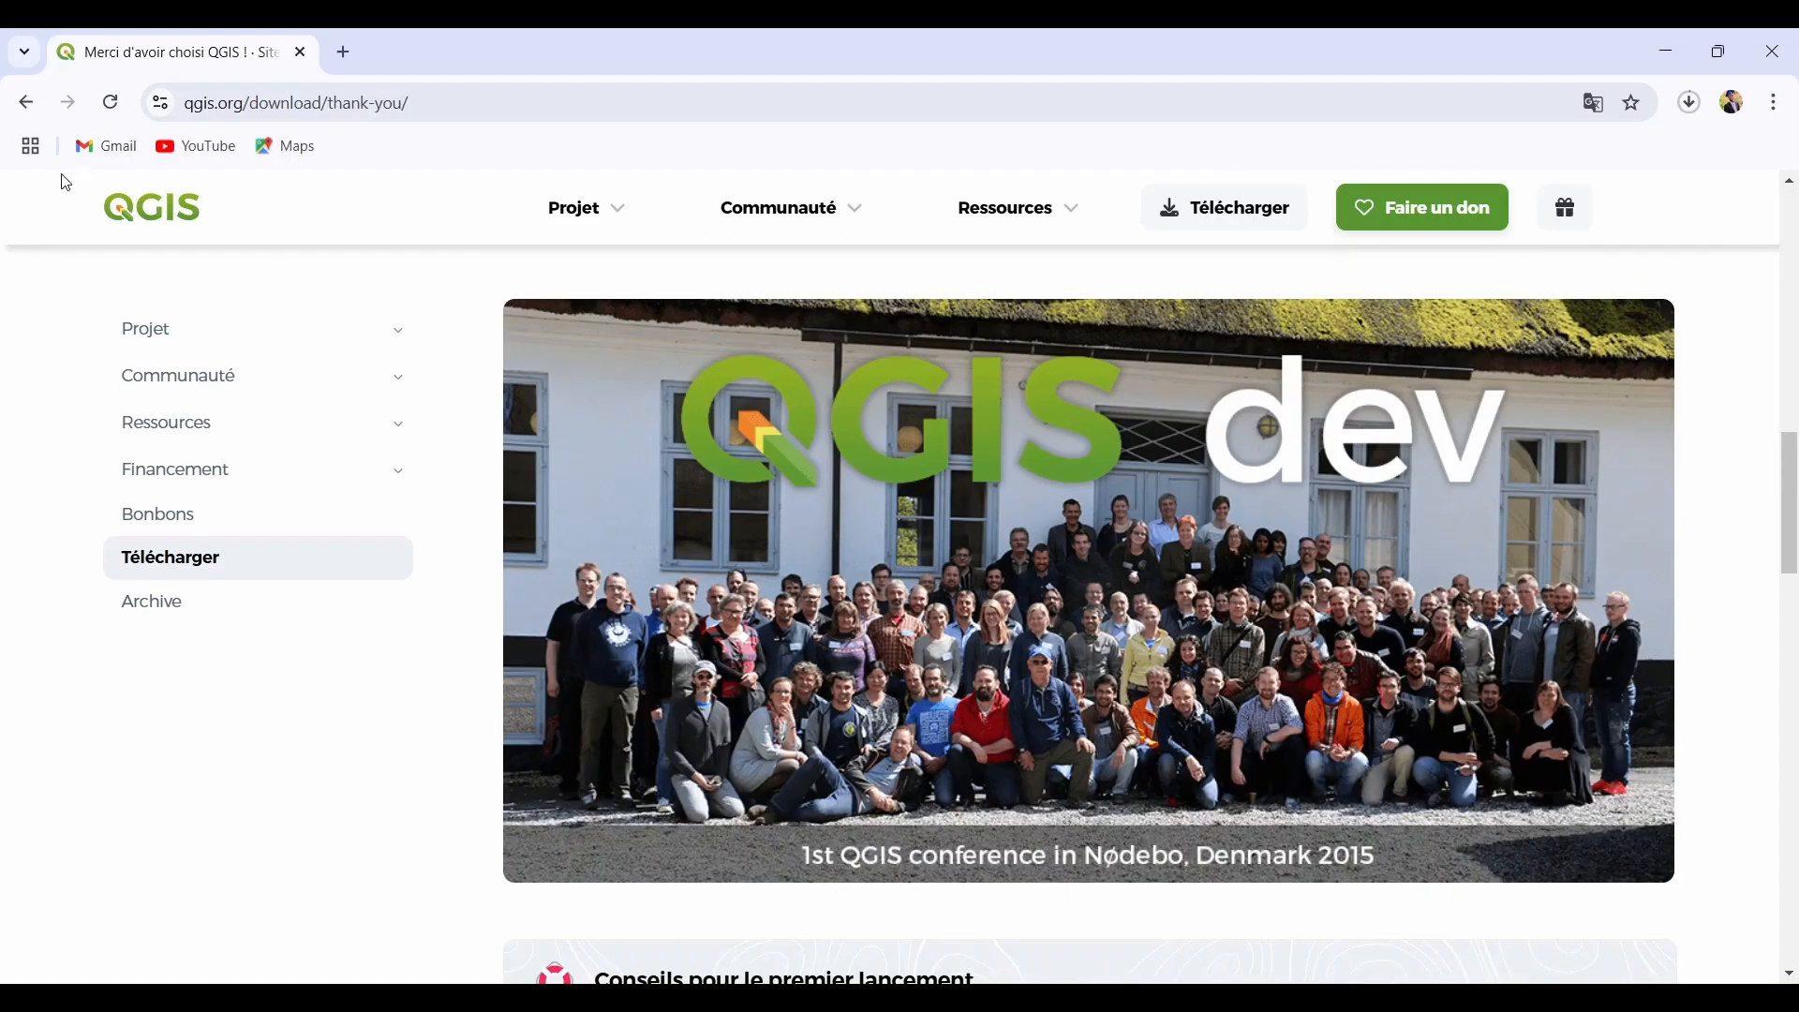
{"action": "left_click", "coordinate": [25, 102]}
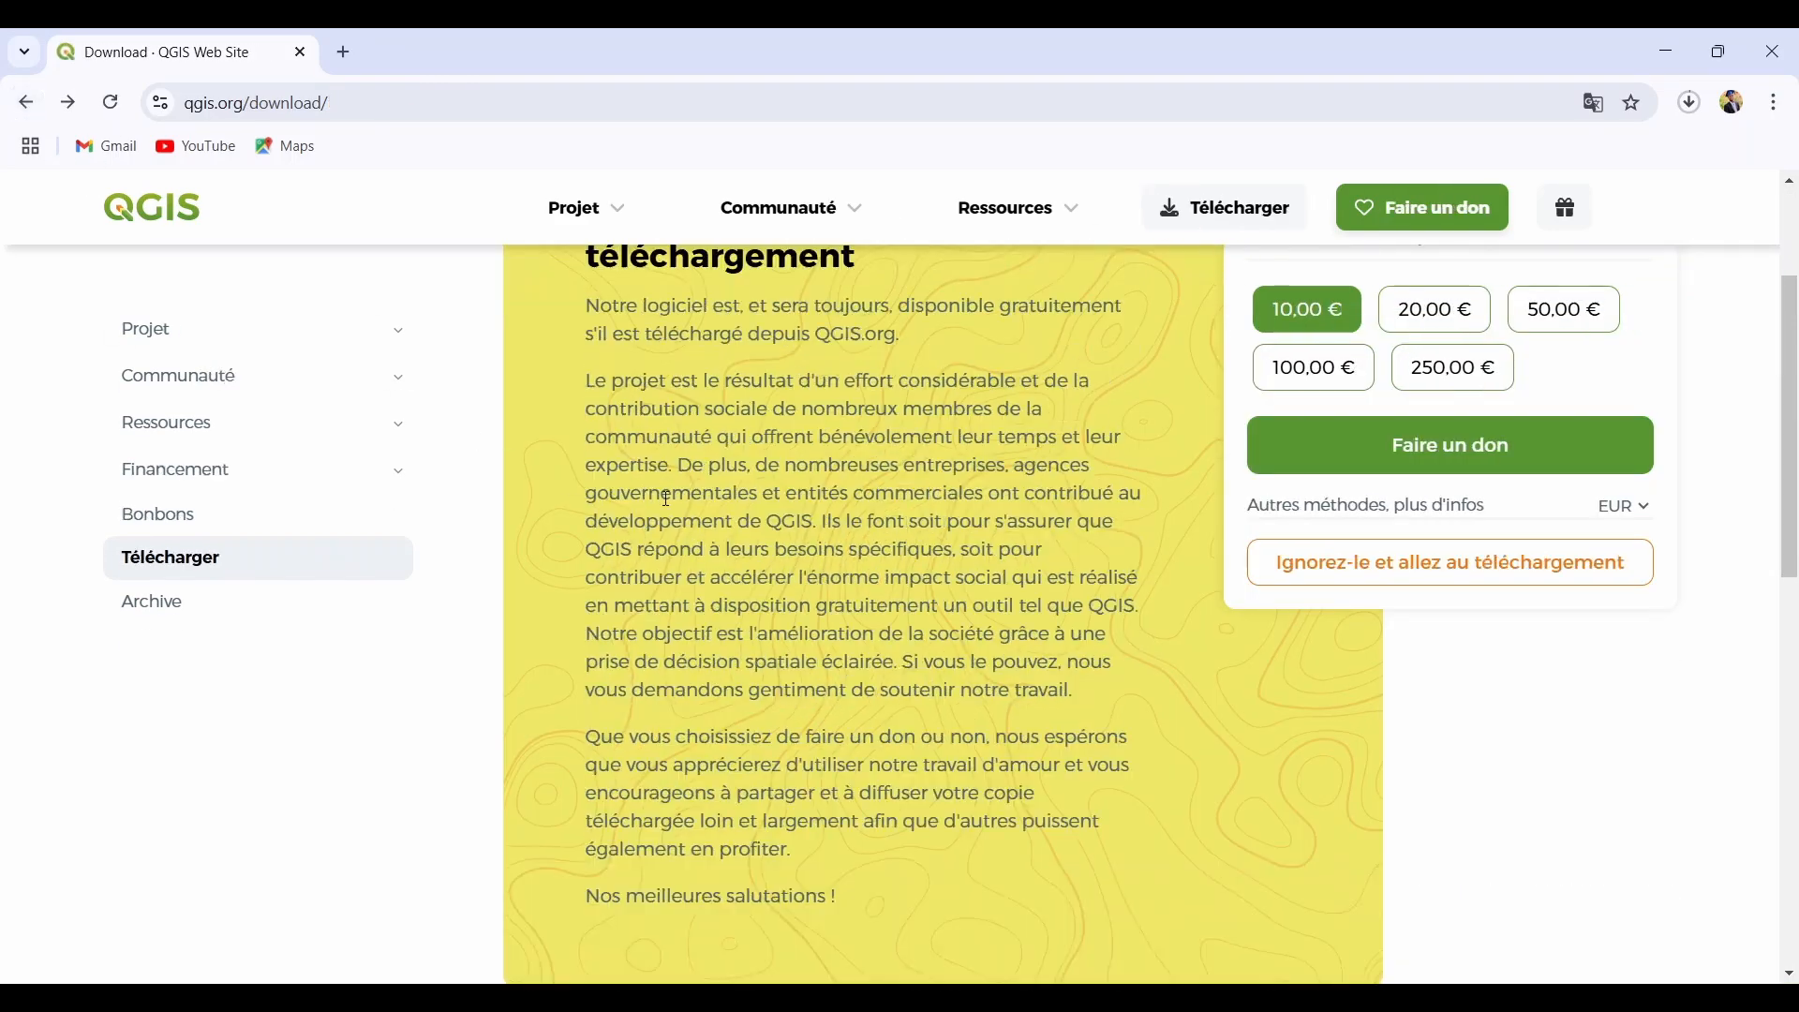
{"action": "scroll", "coordinate": [666, 498], "scroll_direction": "up", "scroll_amount": 3}
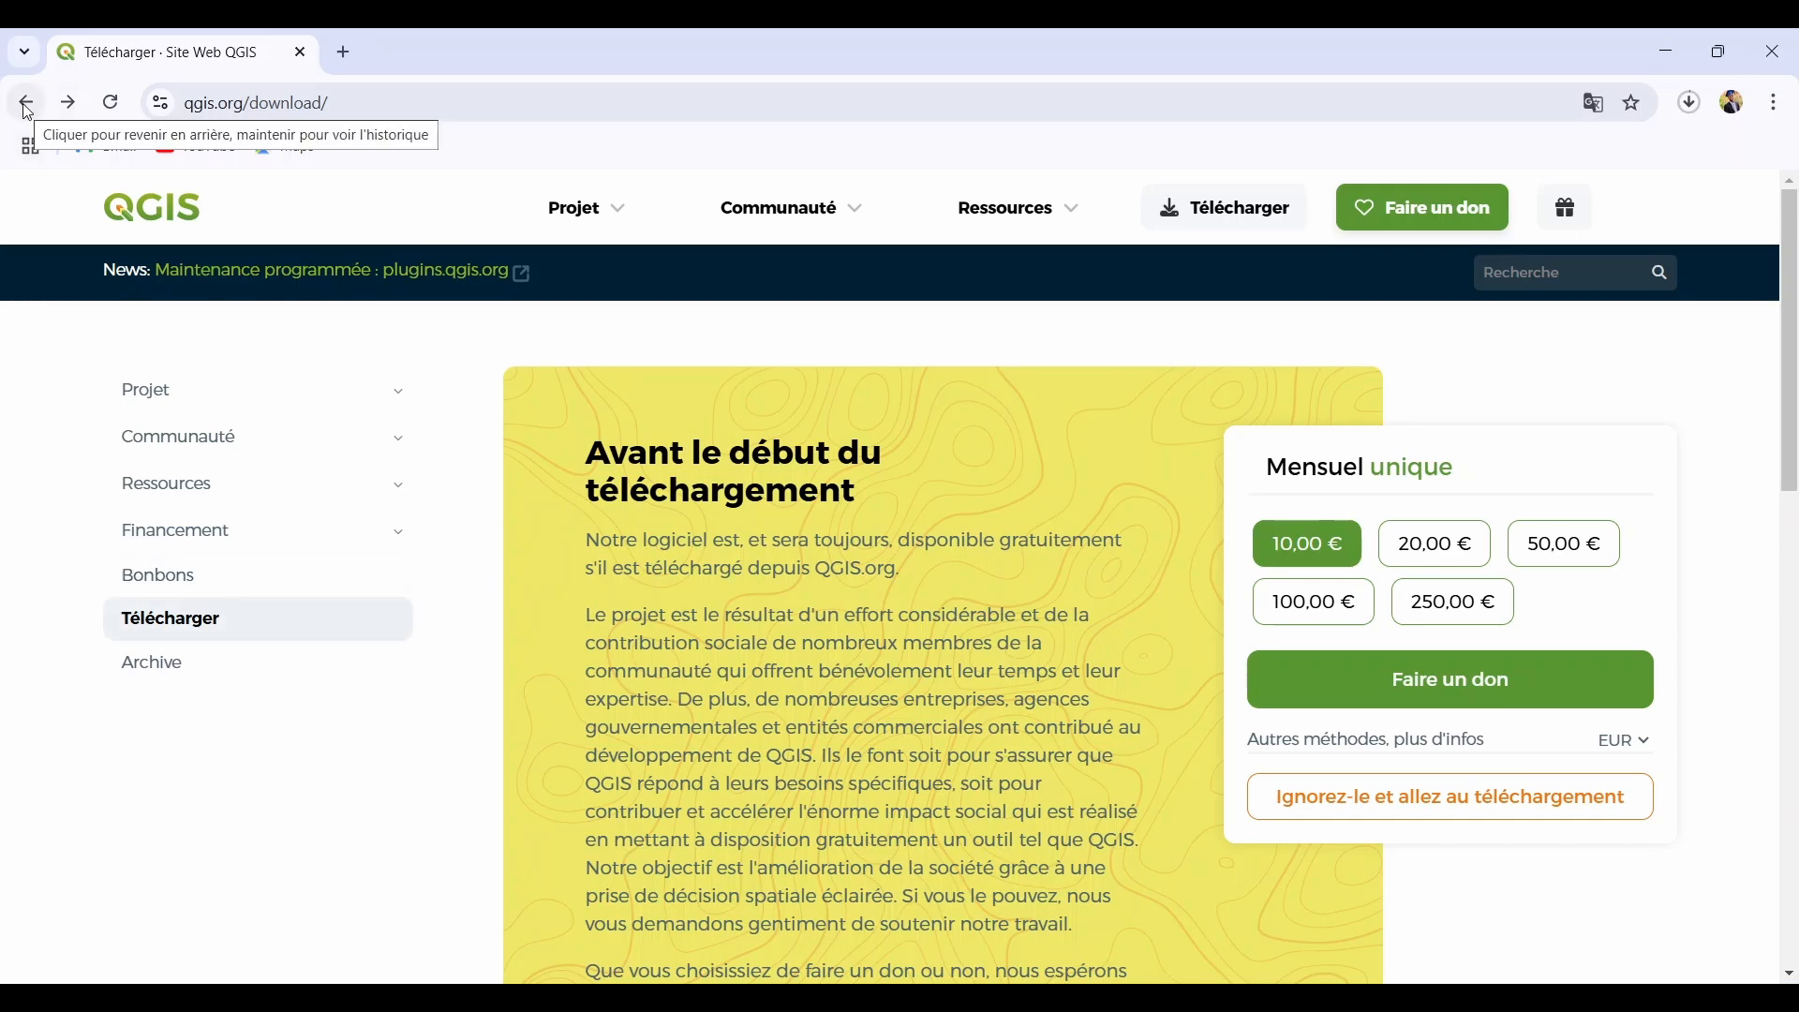
{"action": "left_click", "coordinate": [1470, 795]}
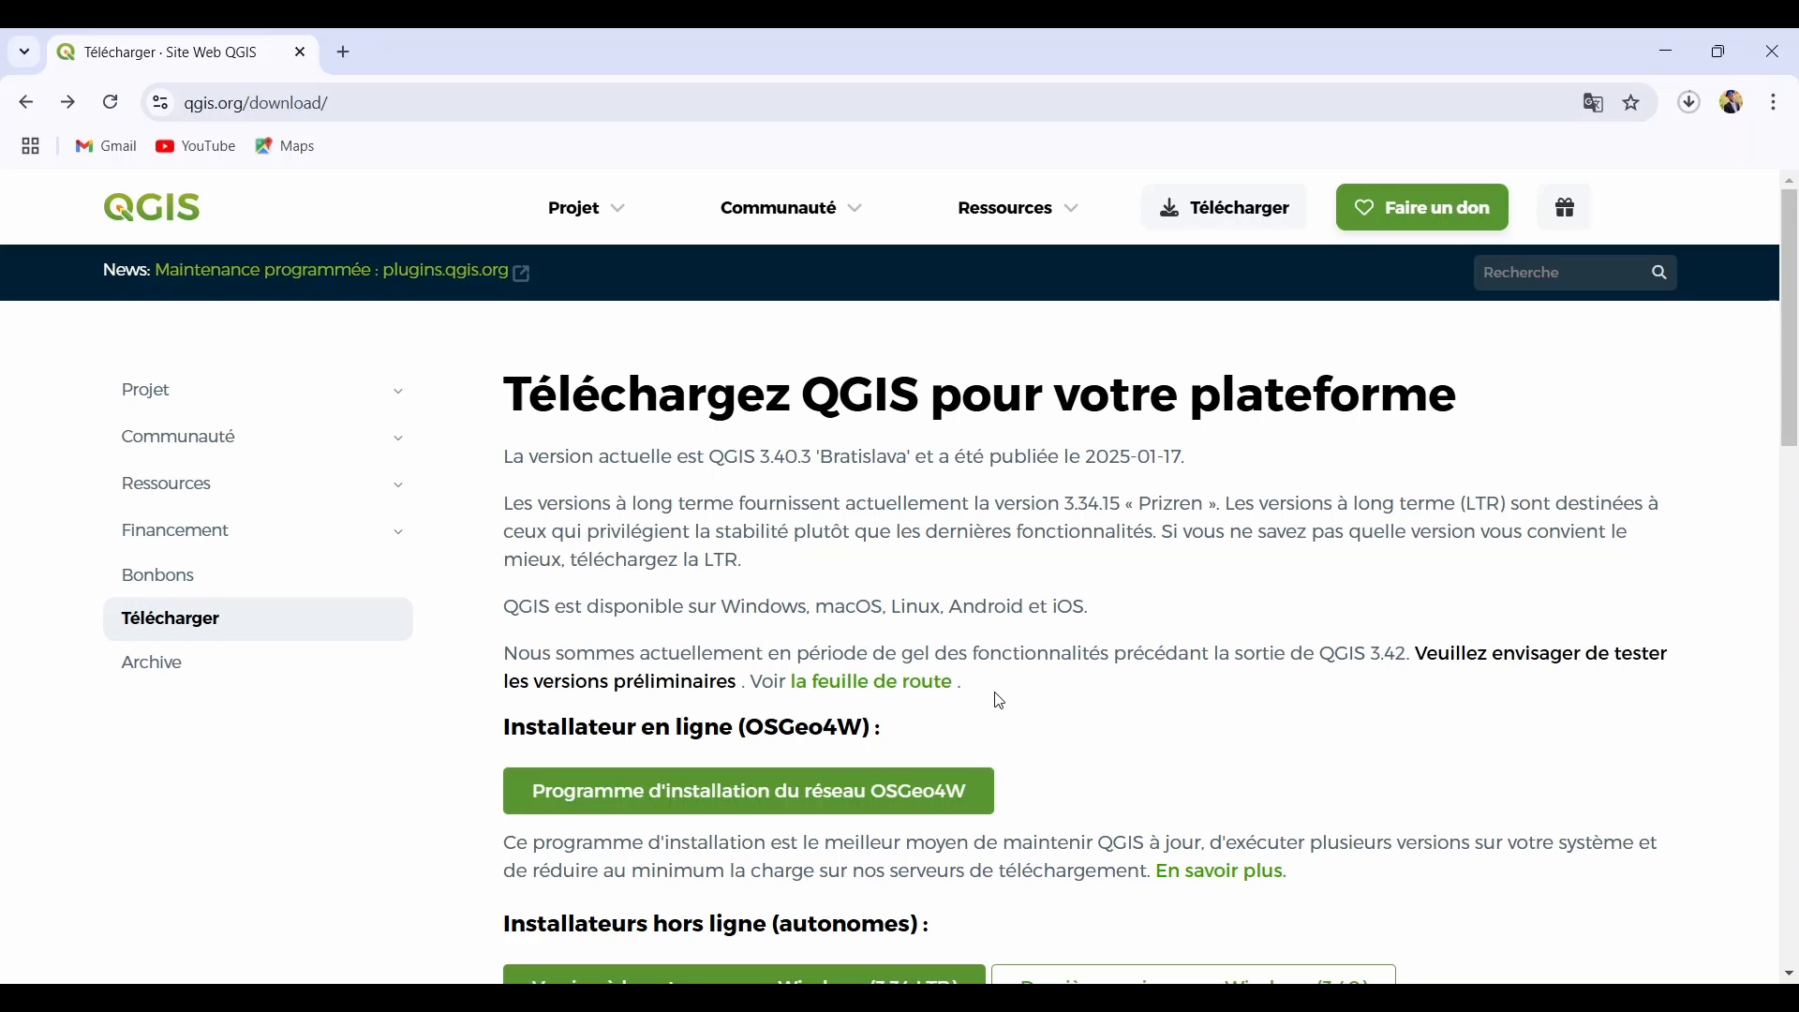
Highlight the version number 3.20 in the note about 64-bit Windows executables below the offline installers
{"action": "scroll", "coordinate": [999, 701], "scroll_direction": "down", "scroll_amount": 7}
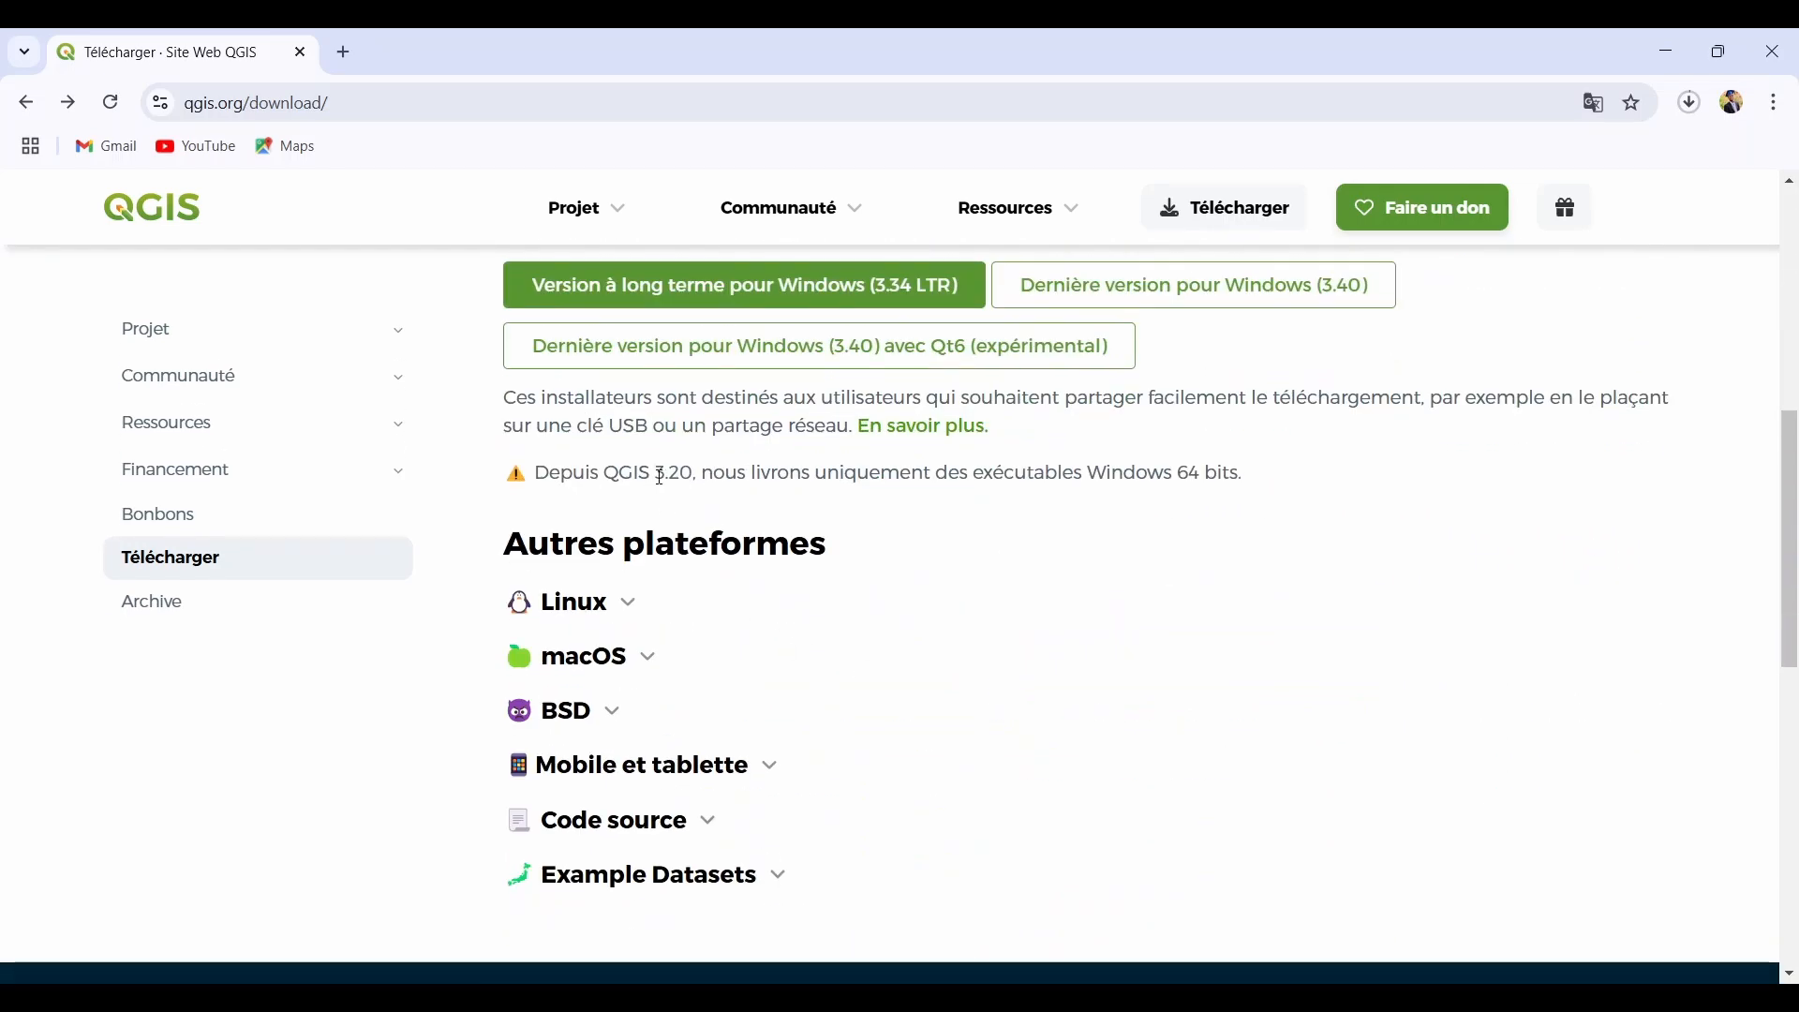
{"action": "left_click_drag", "start_coordinate": [659, 474], "coordinate": [698, 484]}
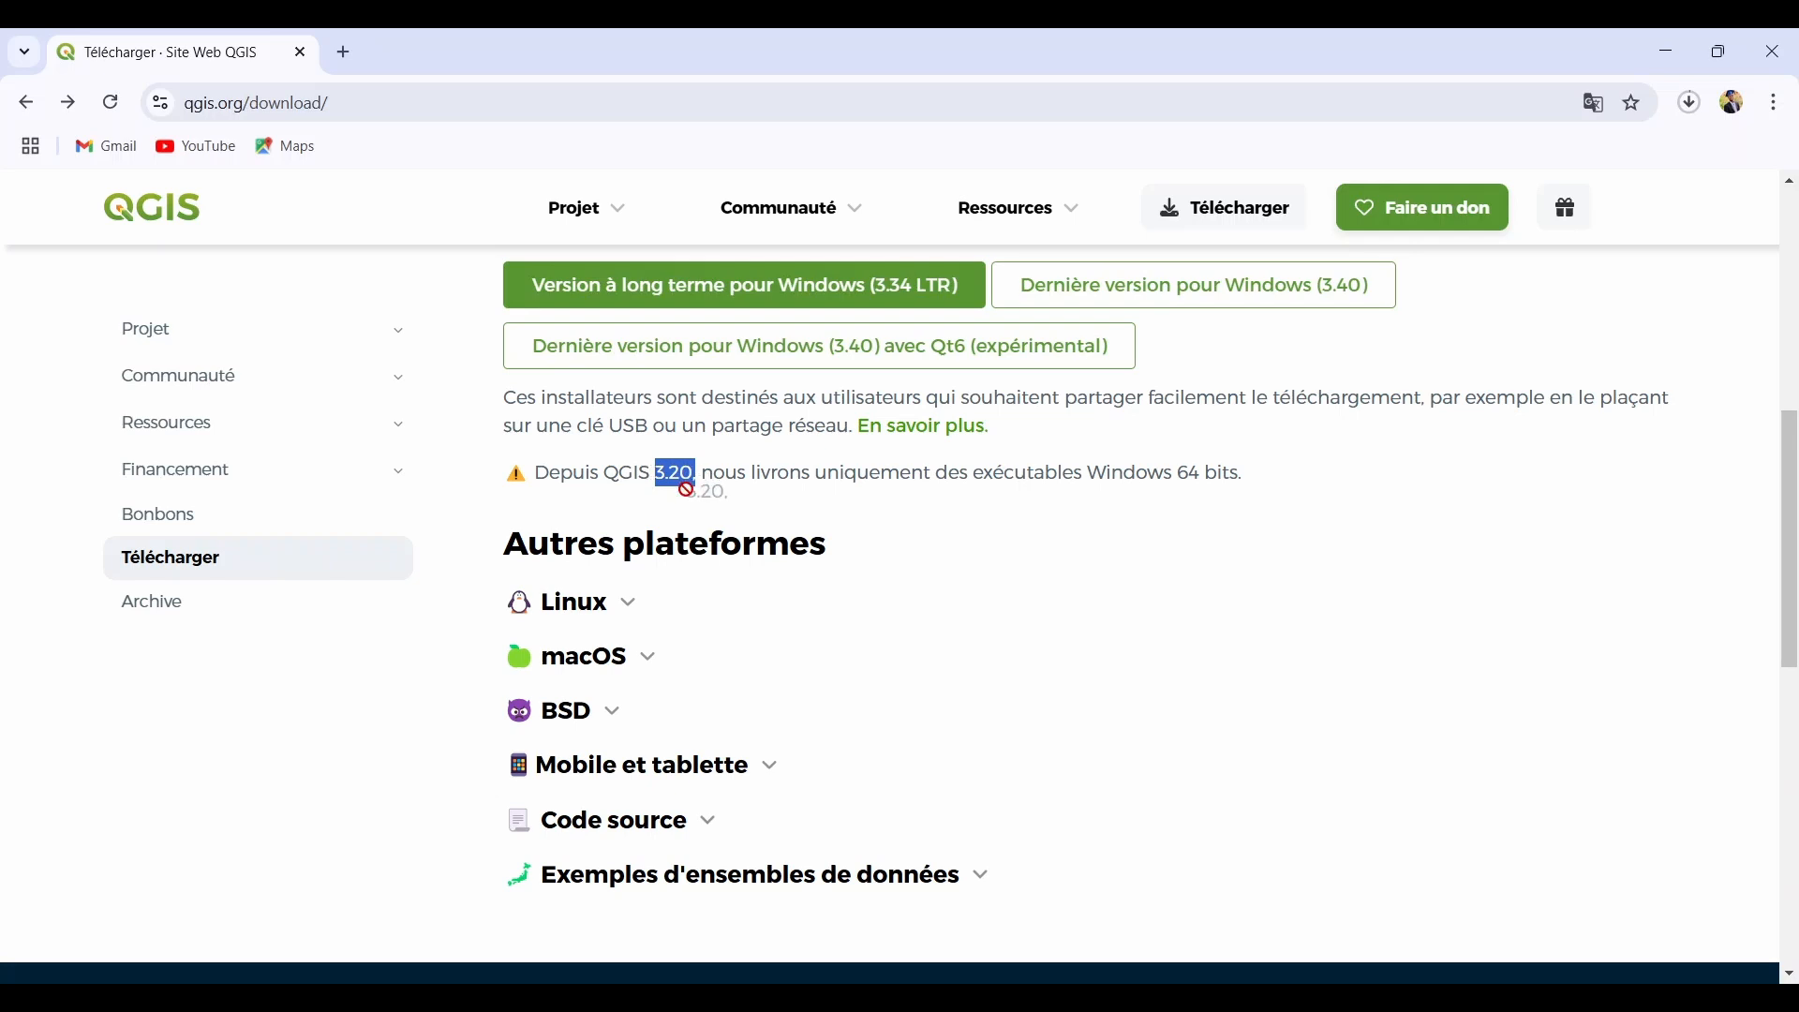
{"action": "left_click_drag", "start_coordinate": [650, 473], "coordinate": [700, 497]}
Expand the Linux section under Autres plateformes, review the listed distributions and collapse it again
{"action": "left_click", "coordinate": [631, 605]}
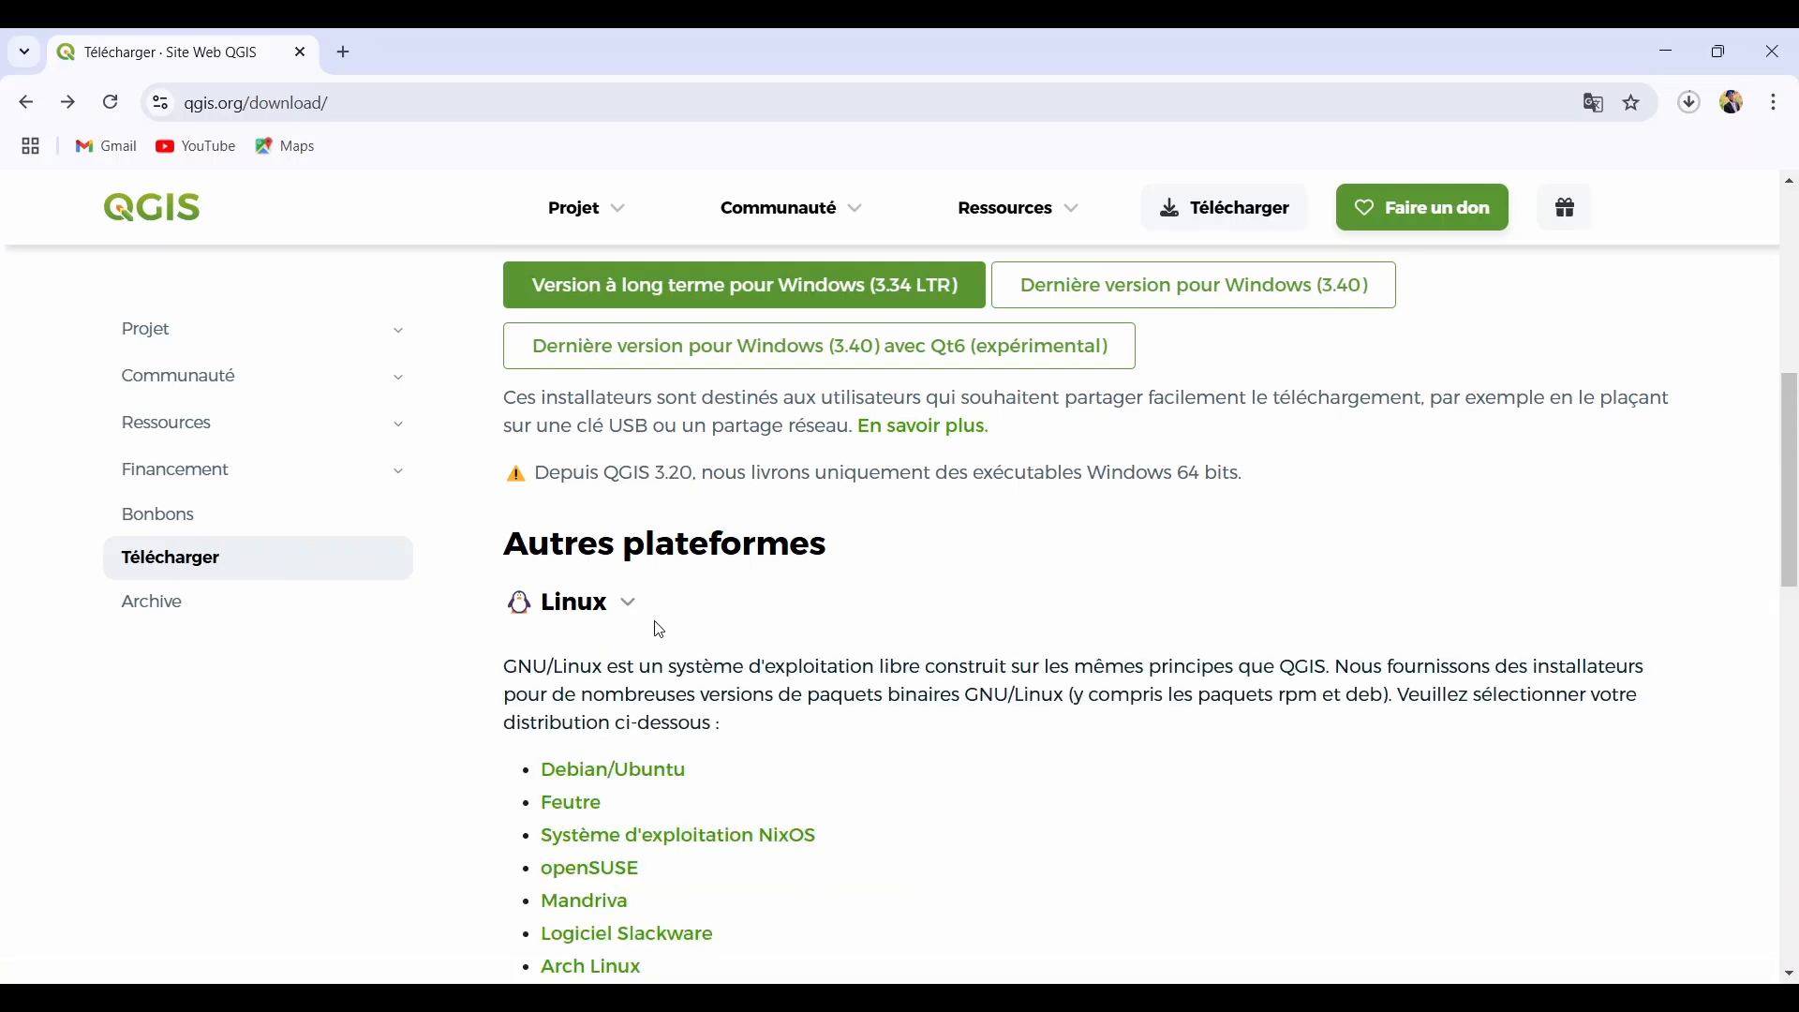
{"action": "scroll", "coordinate": [656, 627], "scroll_direction": "down", "scroll_amount": 3}
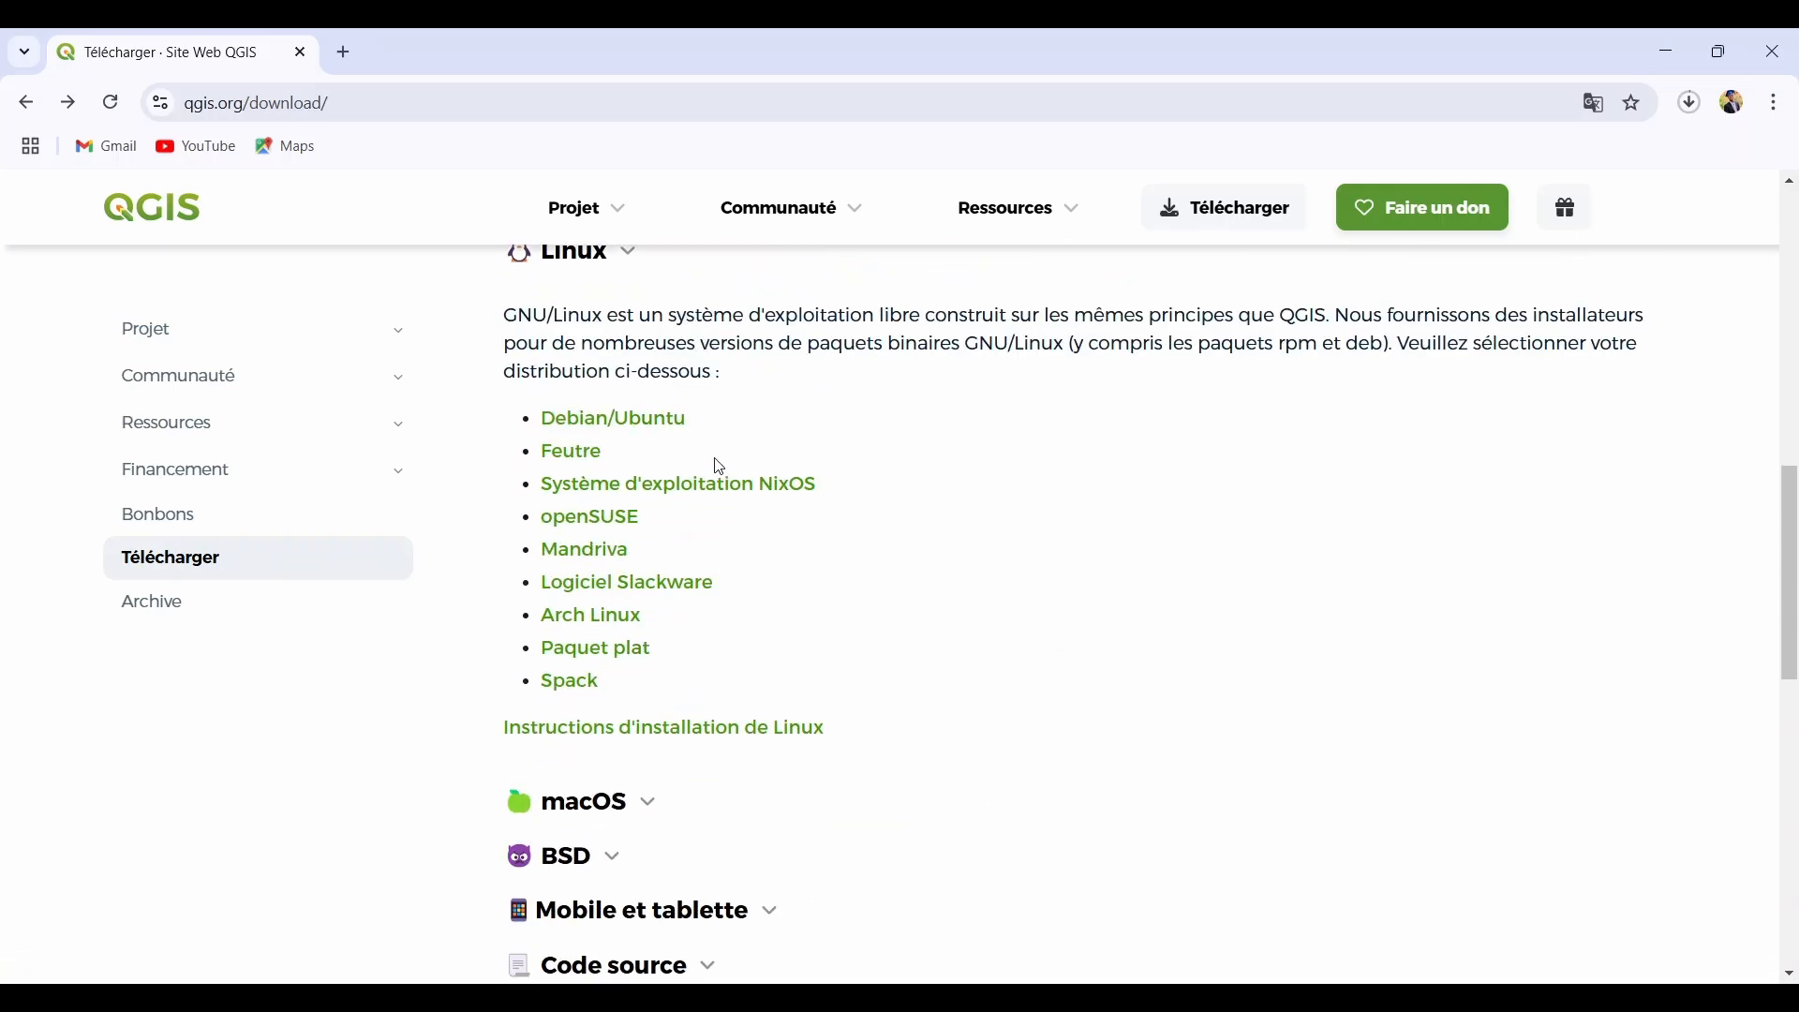
{"action": "scroll", "coordinate": [694, 446], "scroll_direction": "up", "scroll_amount": 2}
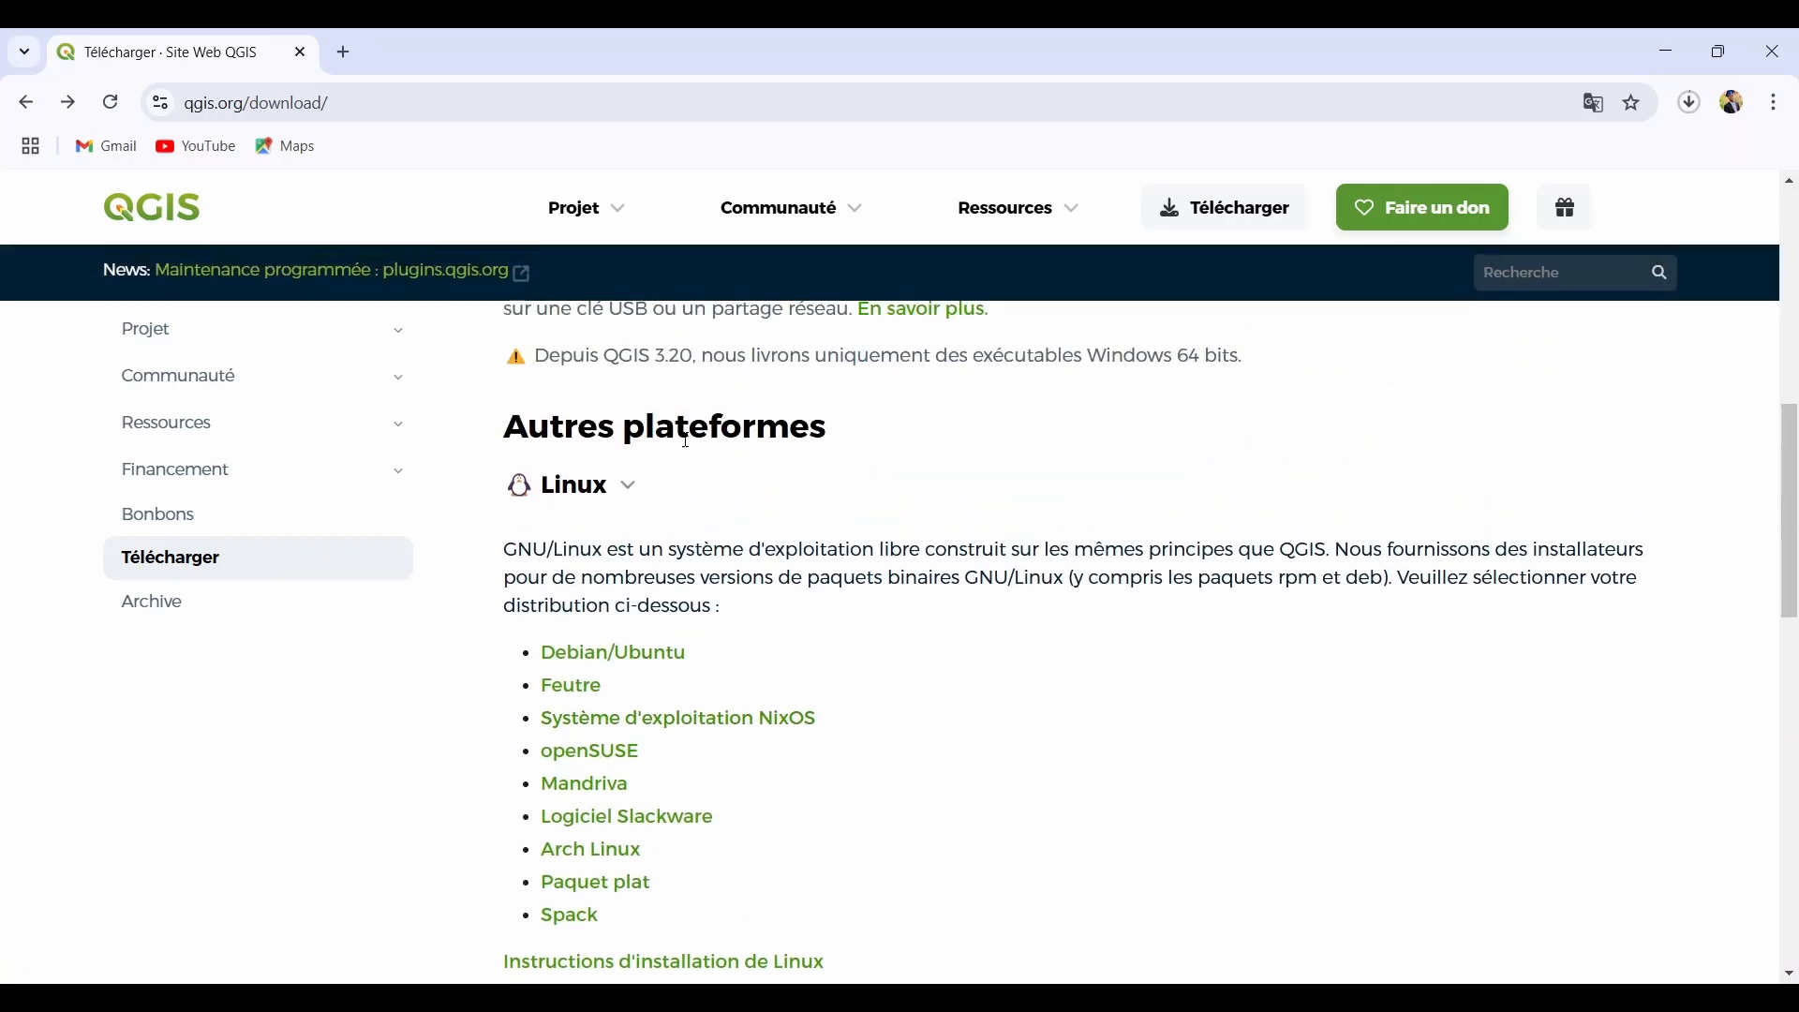
{"action": "left_click", "coordinate": [630, 491]}
Expand the macOS section, review its installers and first-launch advice, and collapse it again
{"action": "left_click", "coordinate": [650, 540]}
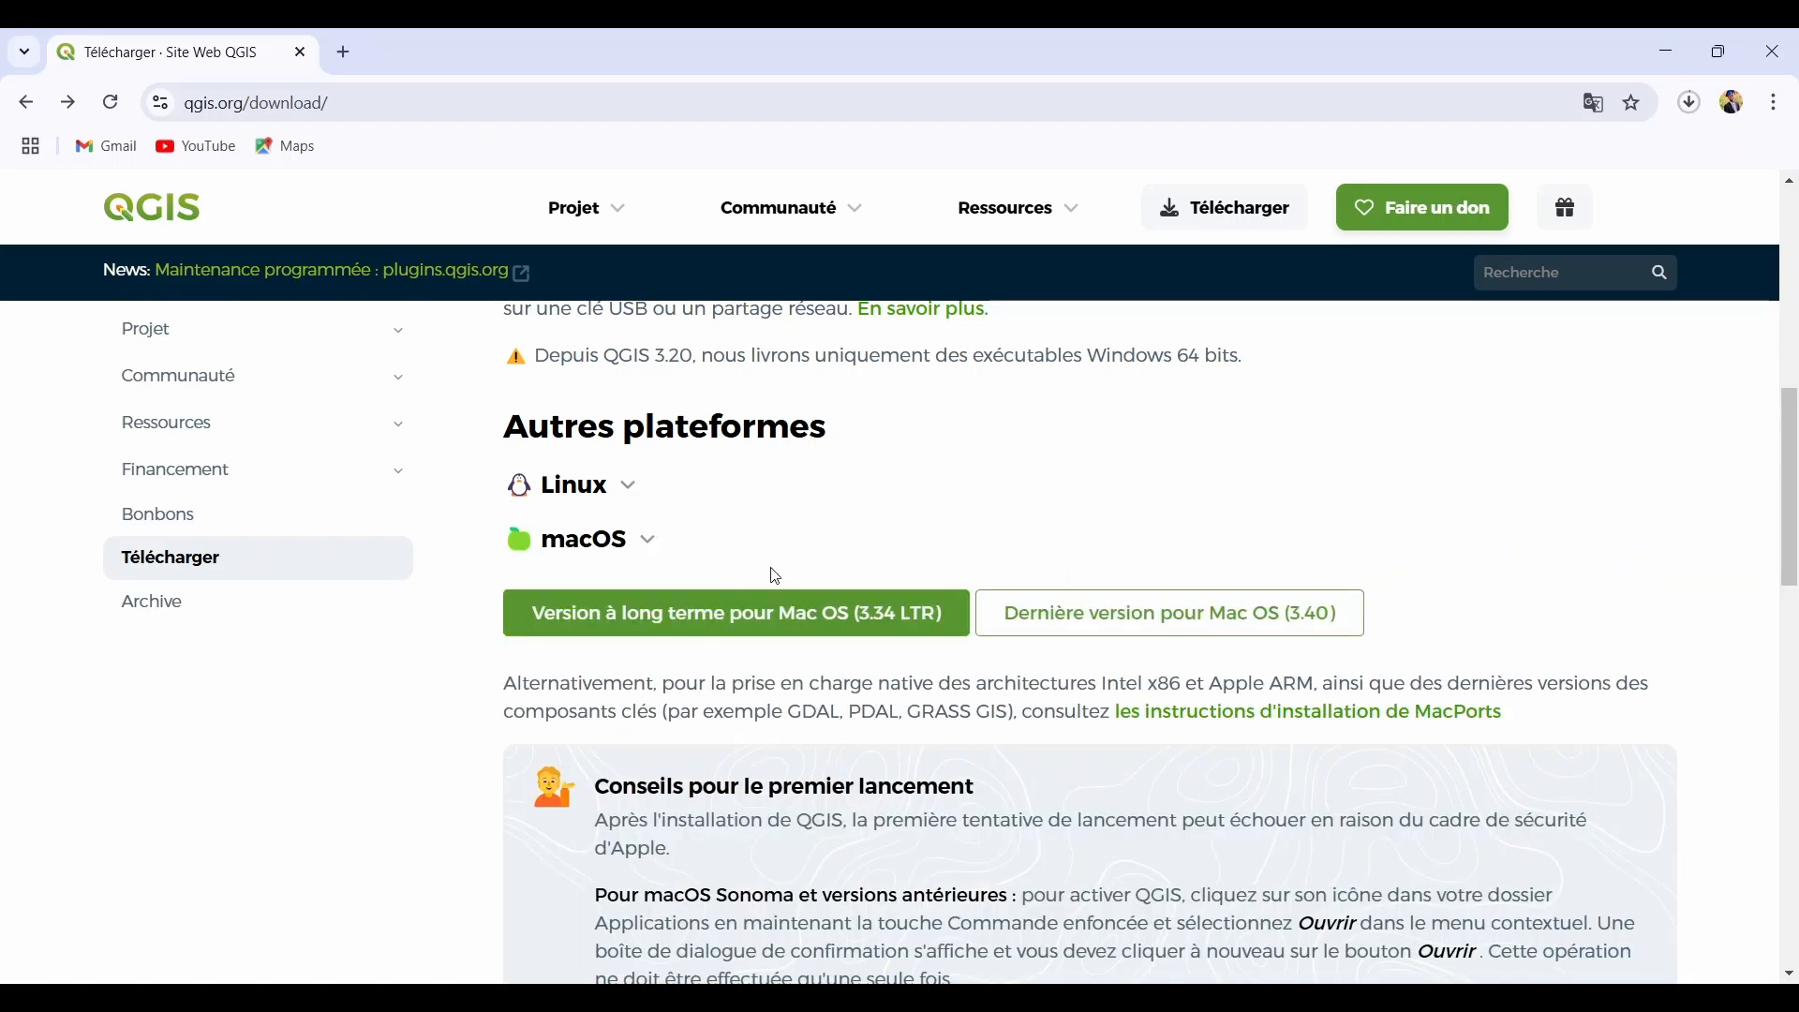
{"action": "scroll", "coordinate": [776, 576], "scroll_direction": "down", "scroll_amount": 2}
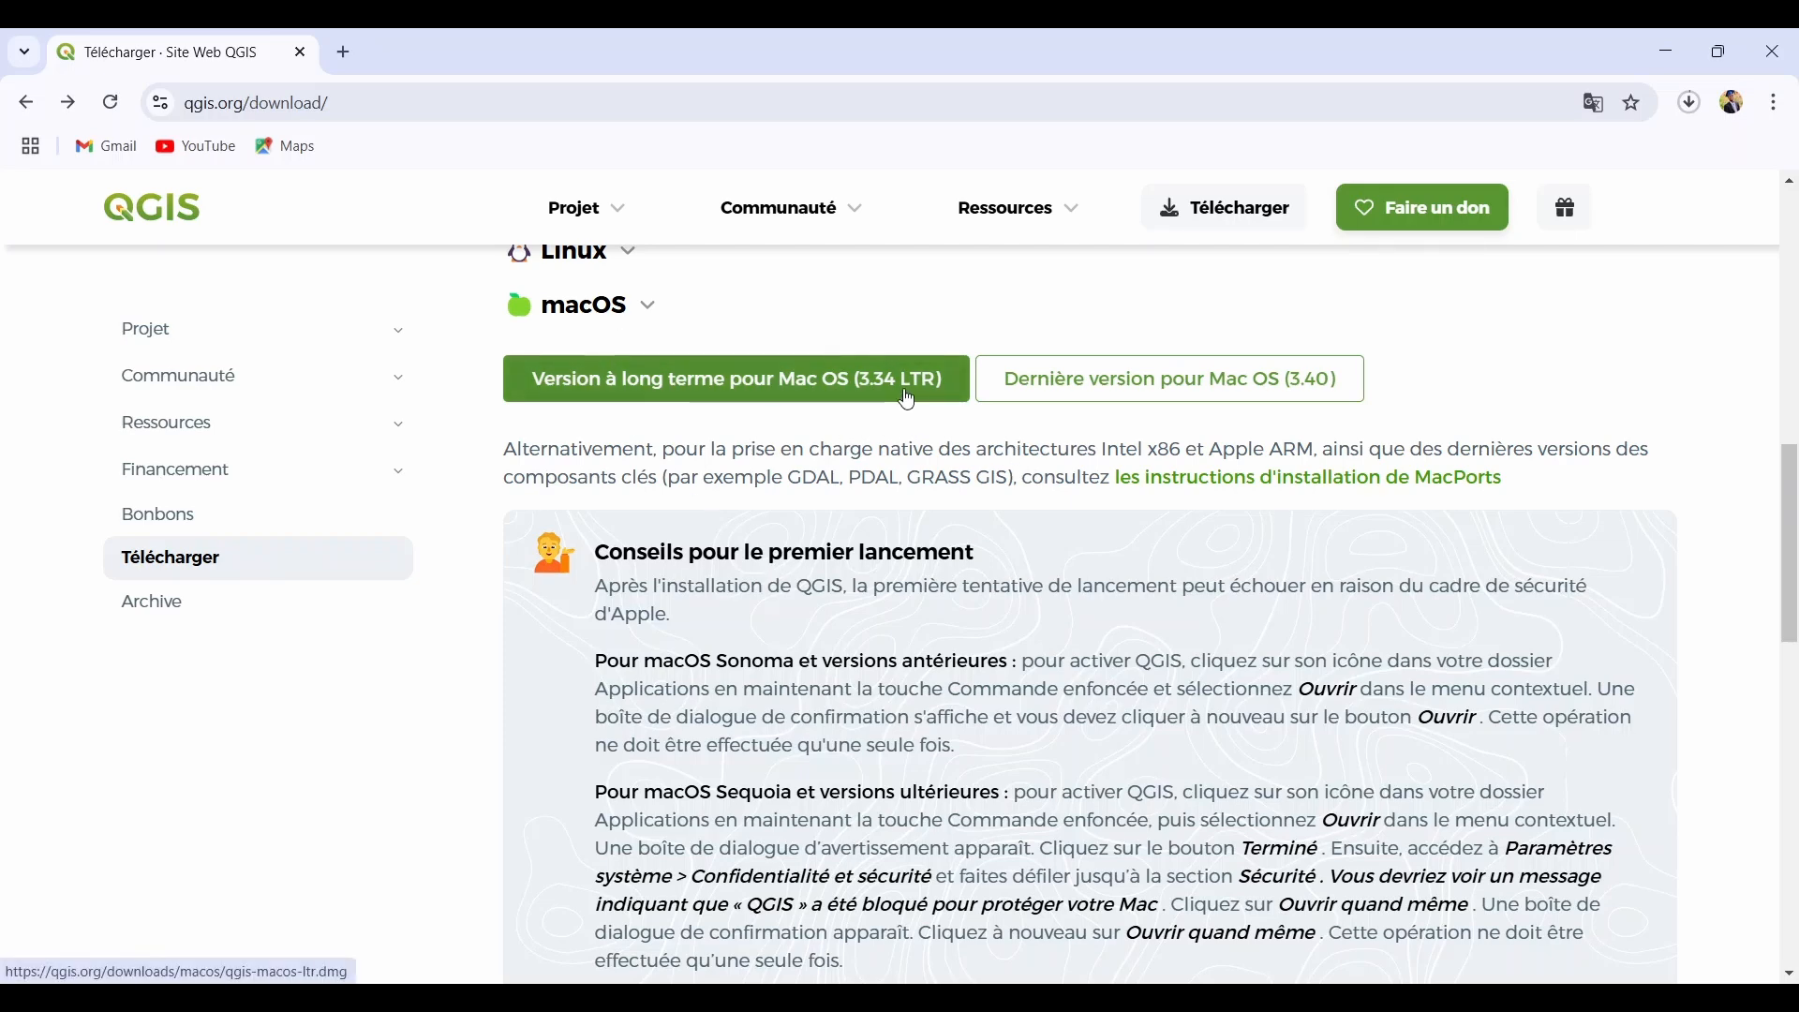
{"action": "left_click", "coordinate": [649, 312]}
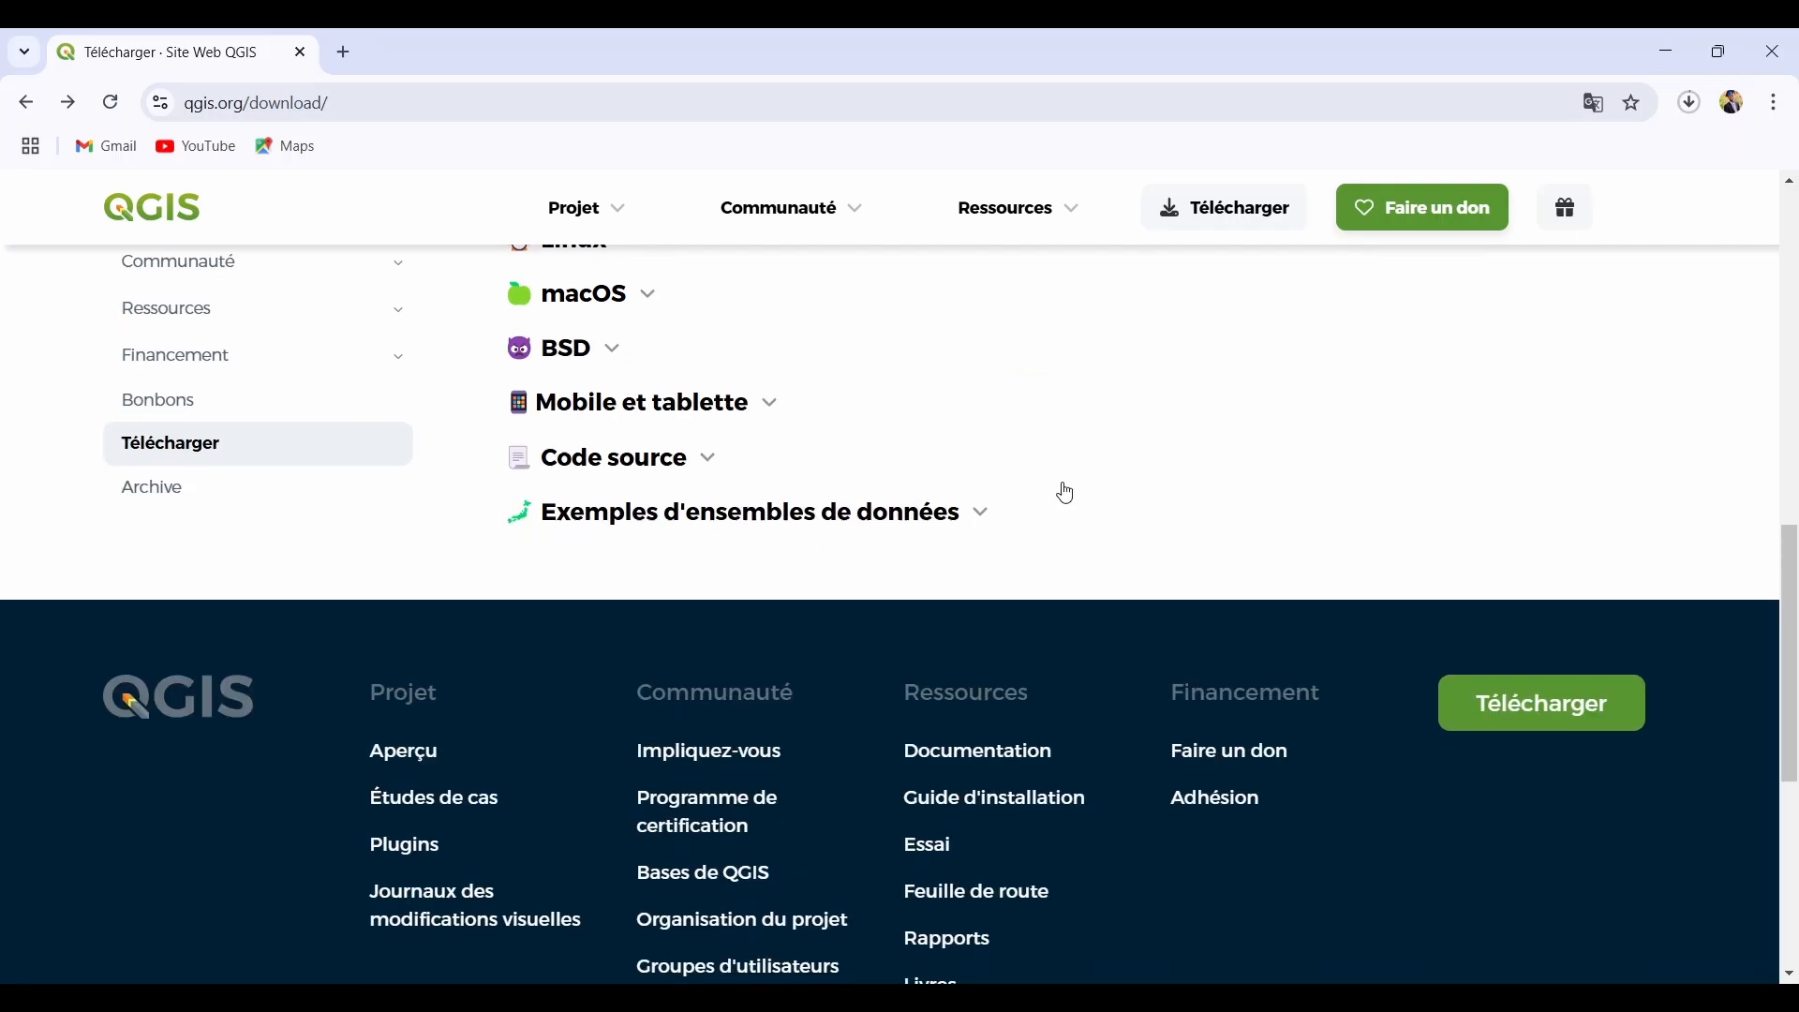
Finish the QGIS 3.40.3 'Bratislava' setup wizard and minimise the browser to return to the desktop
{"action": "scroll", "coordinate": [1065, 492], "scroll_direction": "up", "scroll_amount": 5}
{"action": "scroll", "coordinate": [1065, 492], "scroll_direction": "up", "scroll_amount": 2}
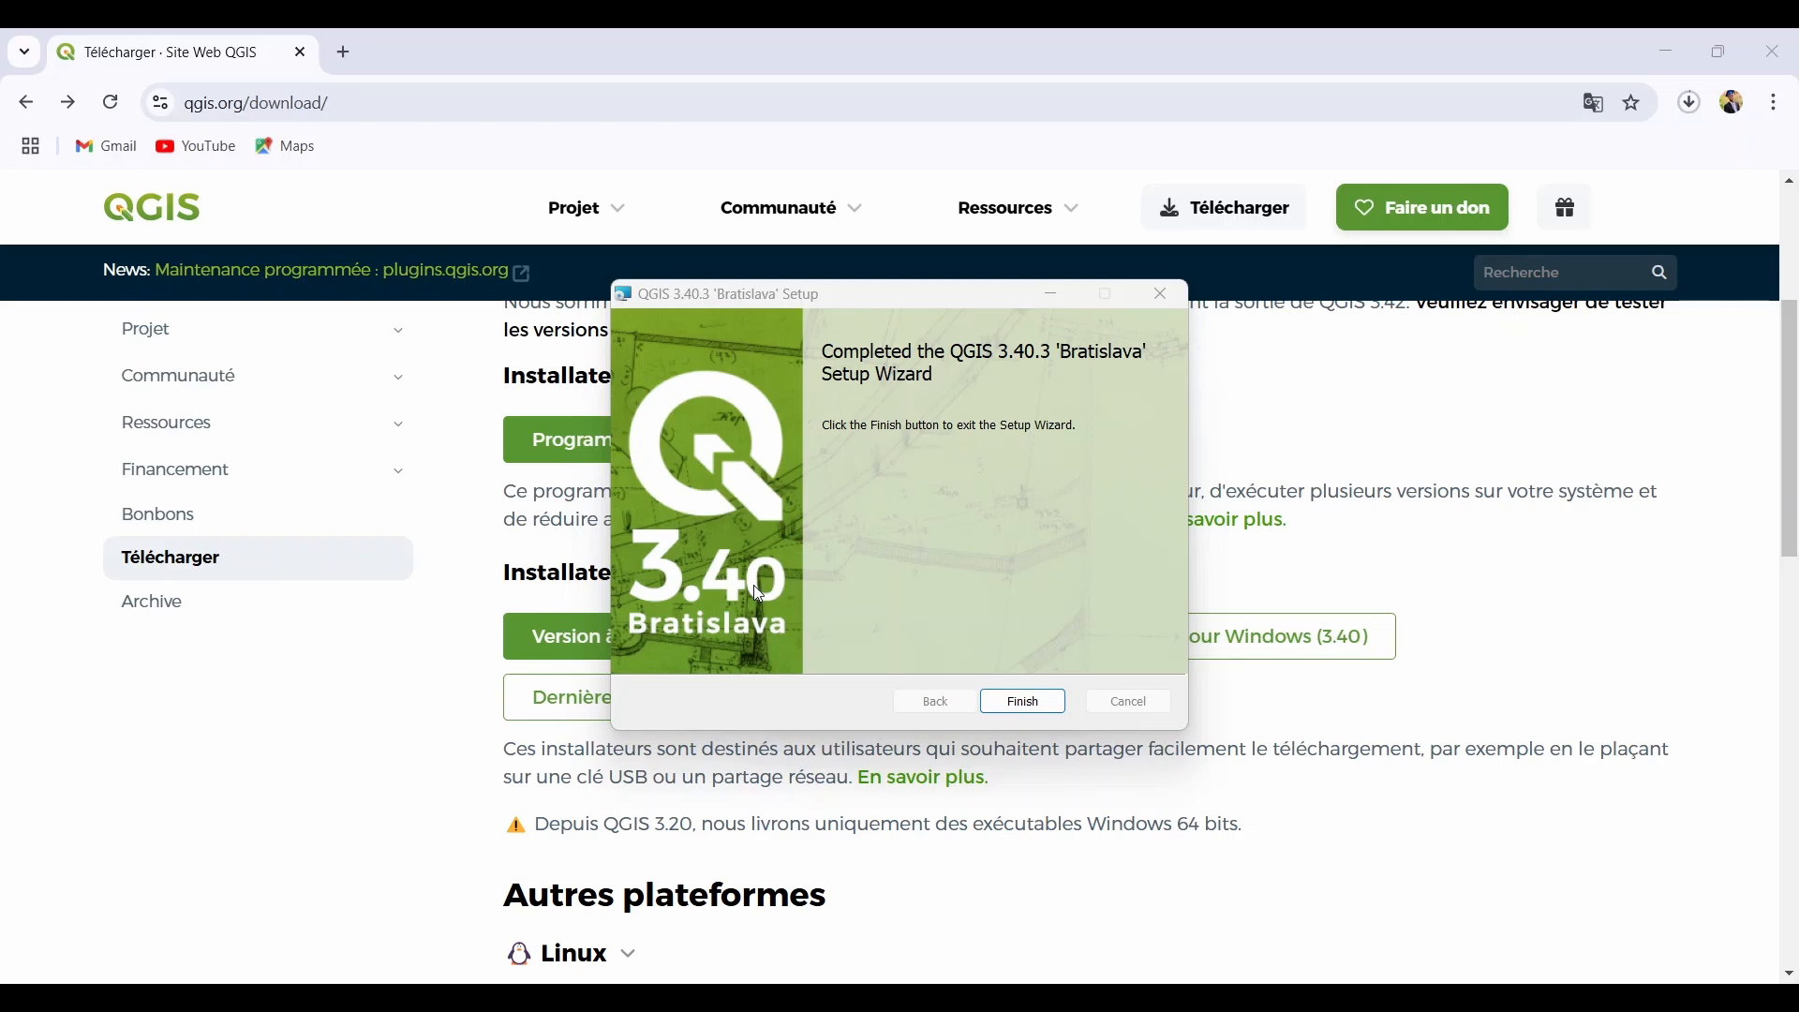
{"action": "left_click", "coordinate": [1024, 703]}
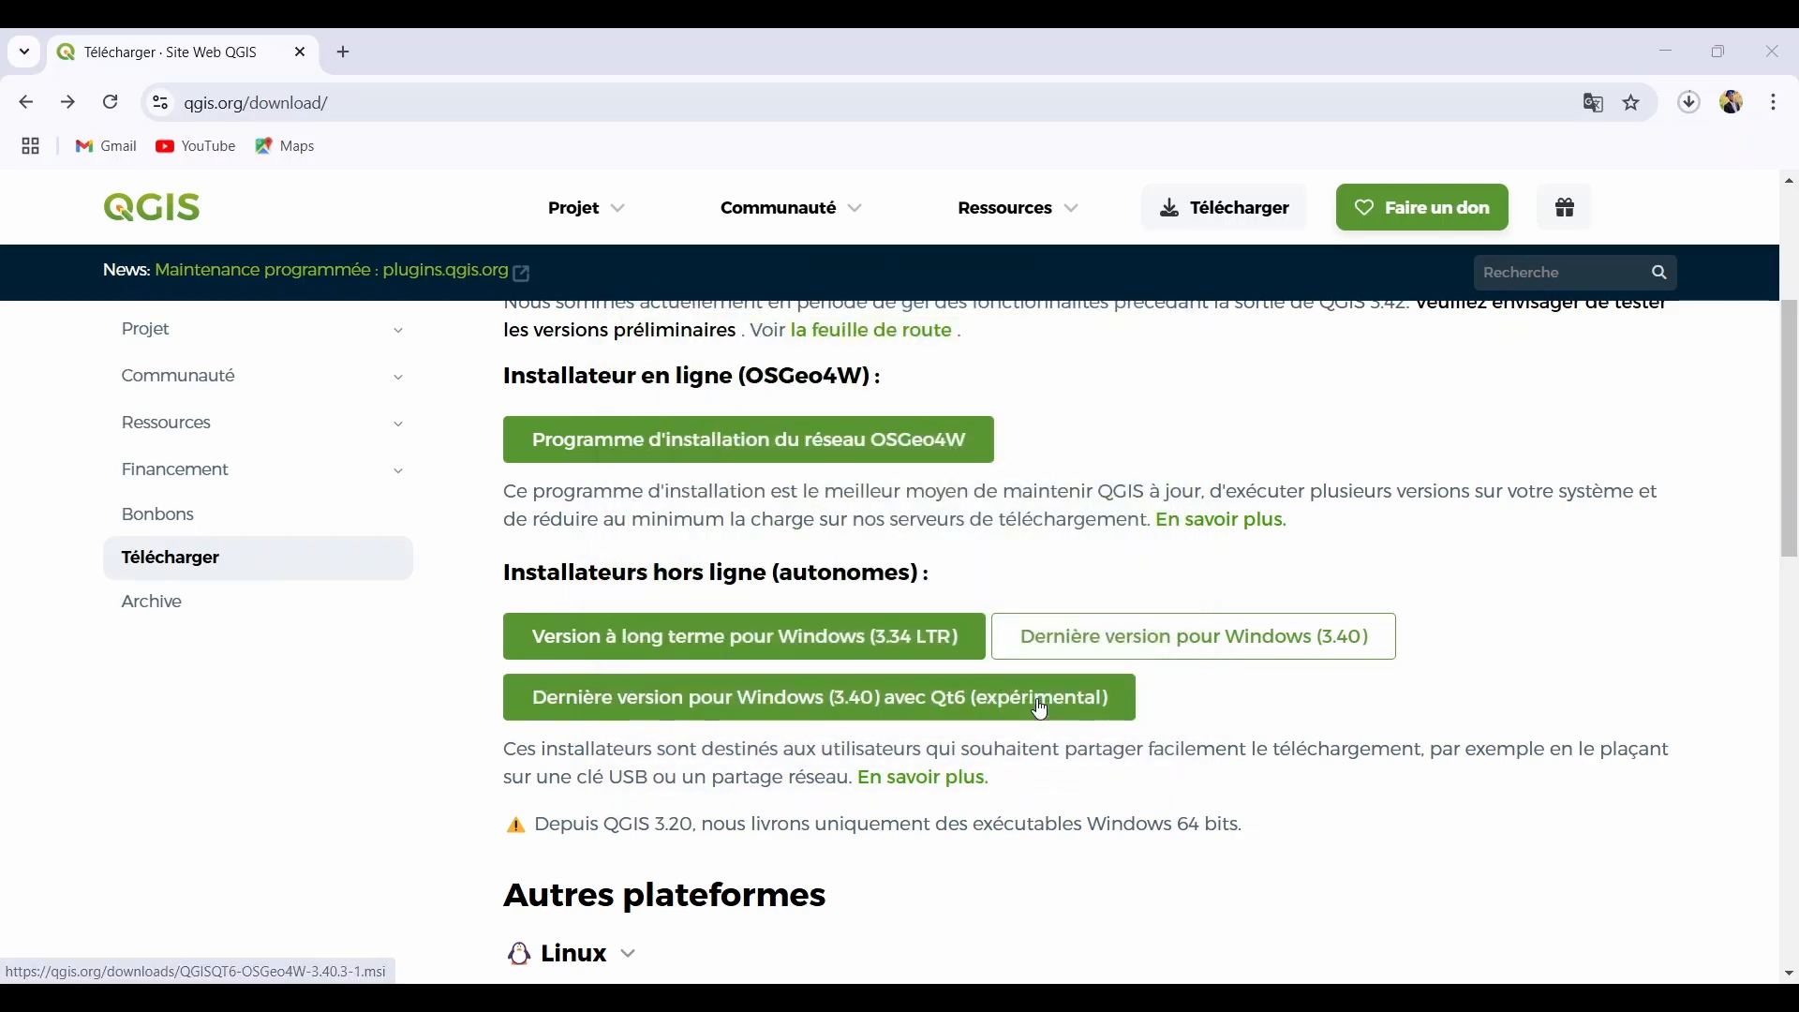
{"action": "left_click", "coordinate": [1649, 52]}
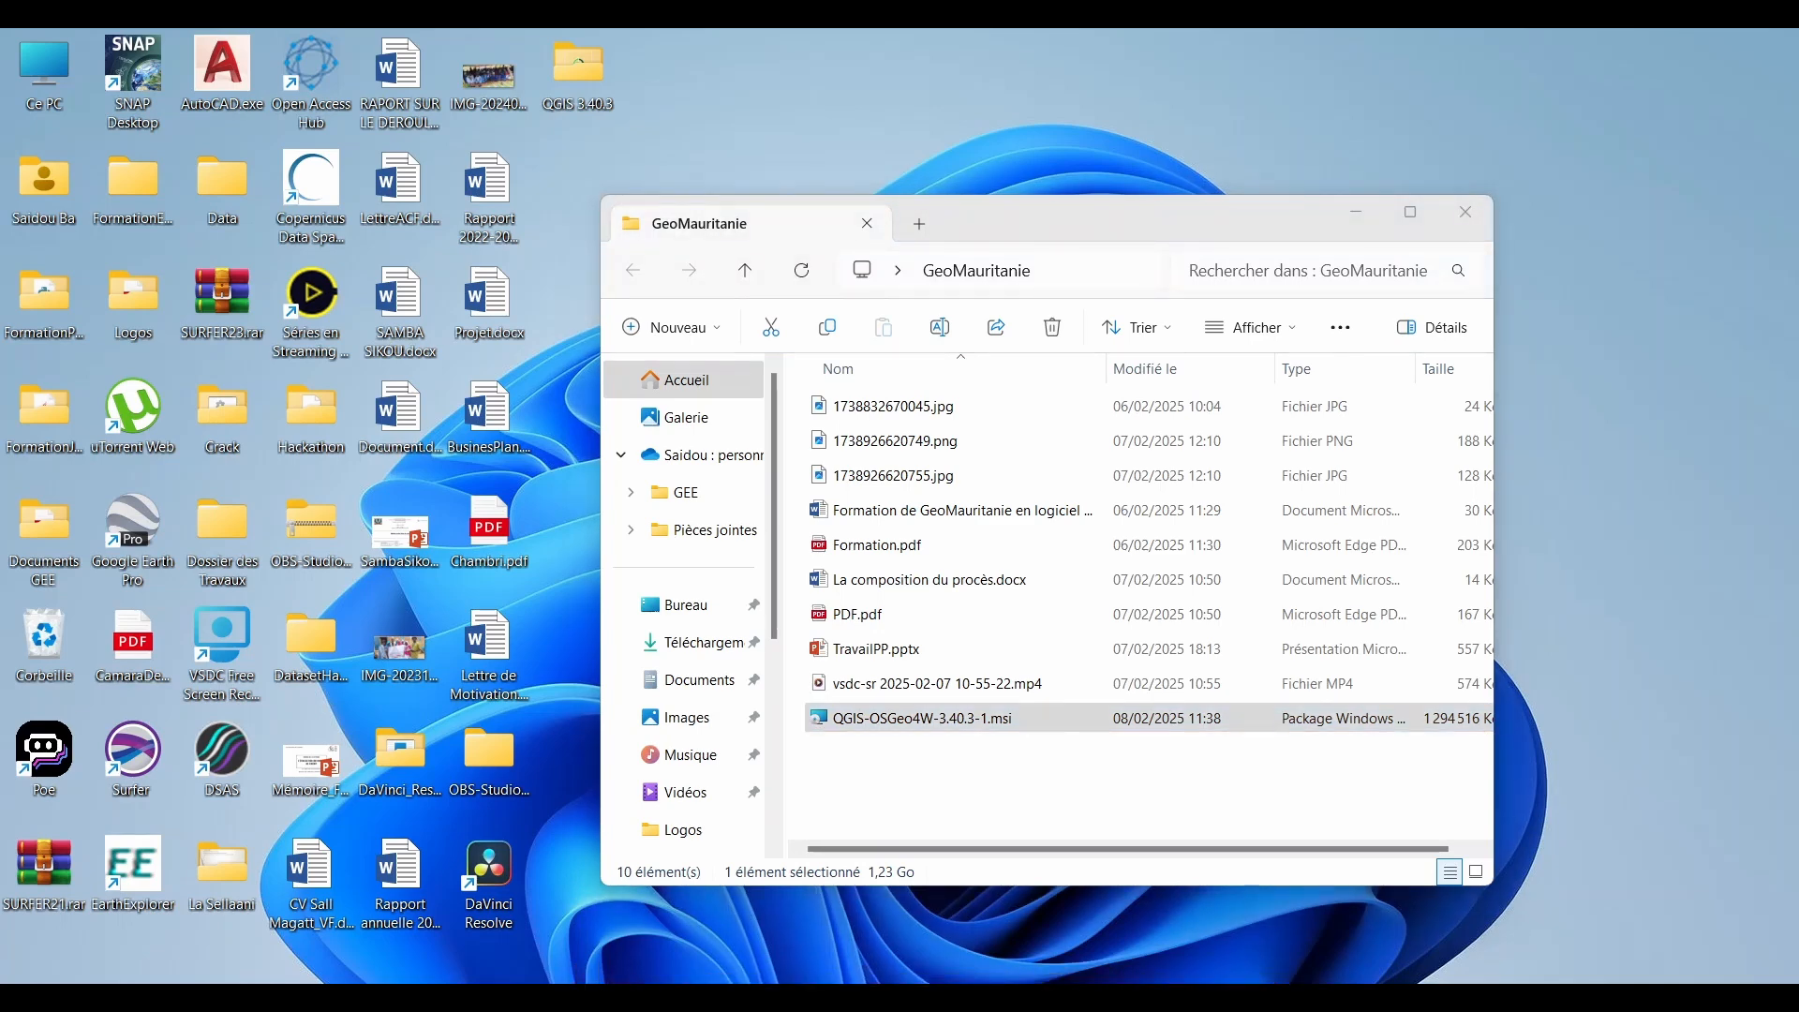
Find the QGIS 3.40.3 folder in the full list of installed Windows applications and expand it
{"action": "key", "text": "super"}
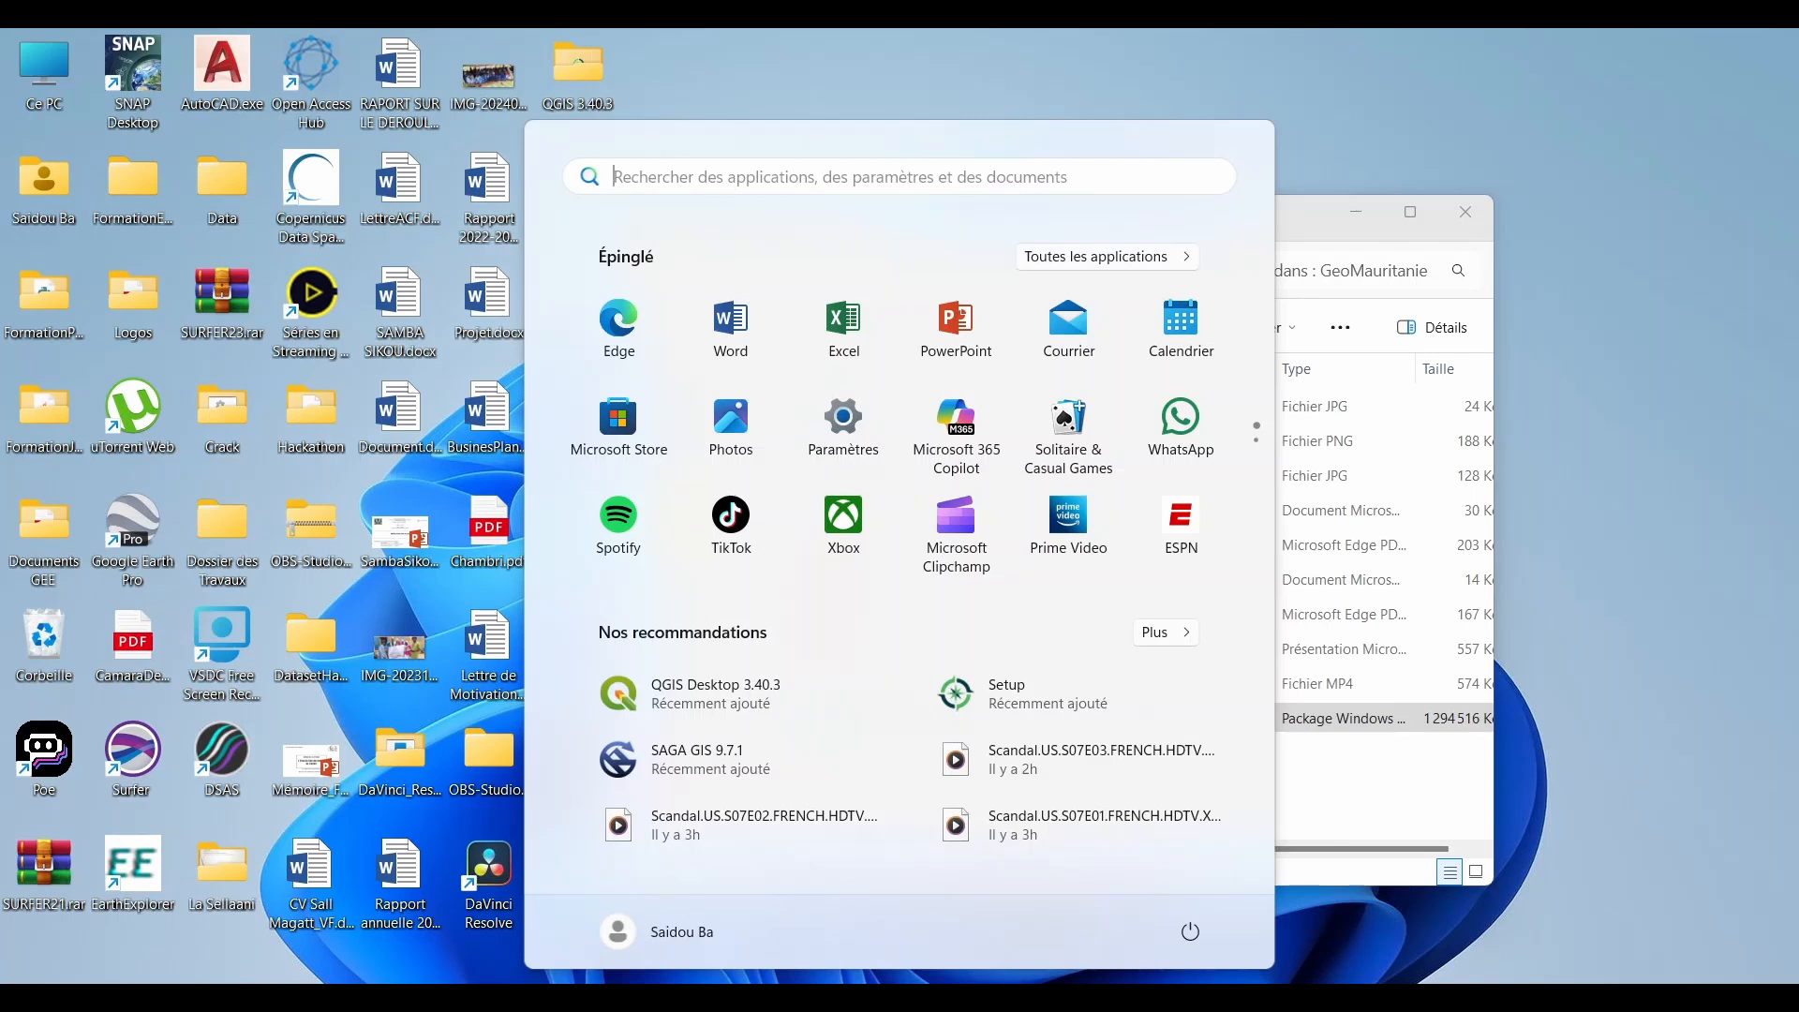
{"action": "left_click", "coordinate": [1148, 265]}
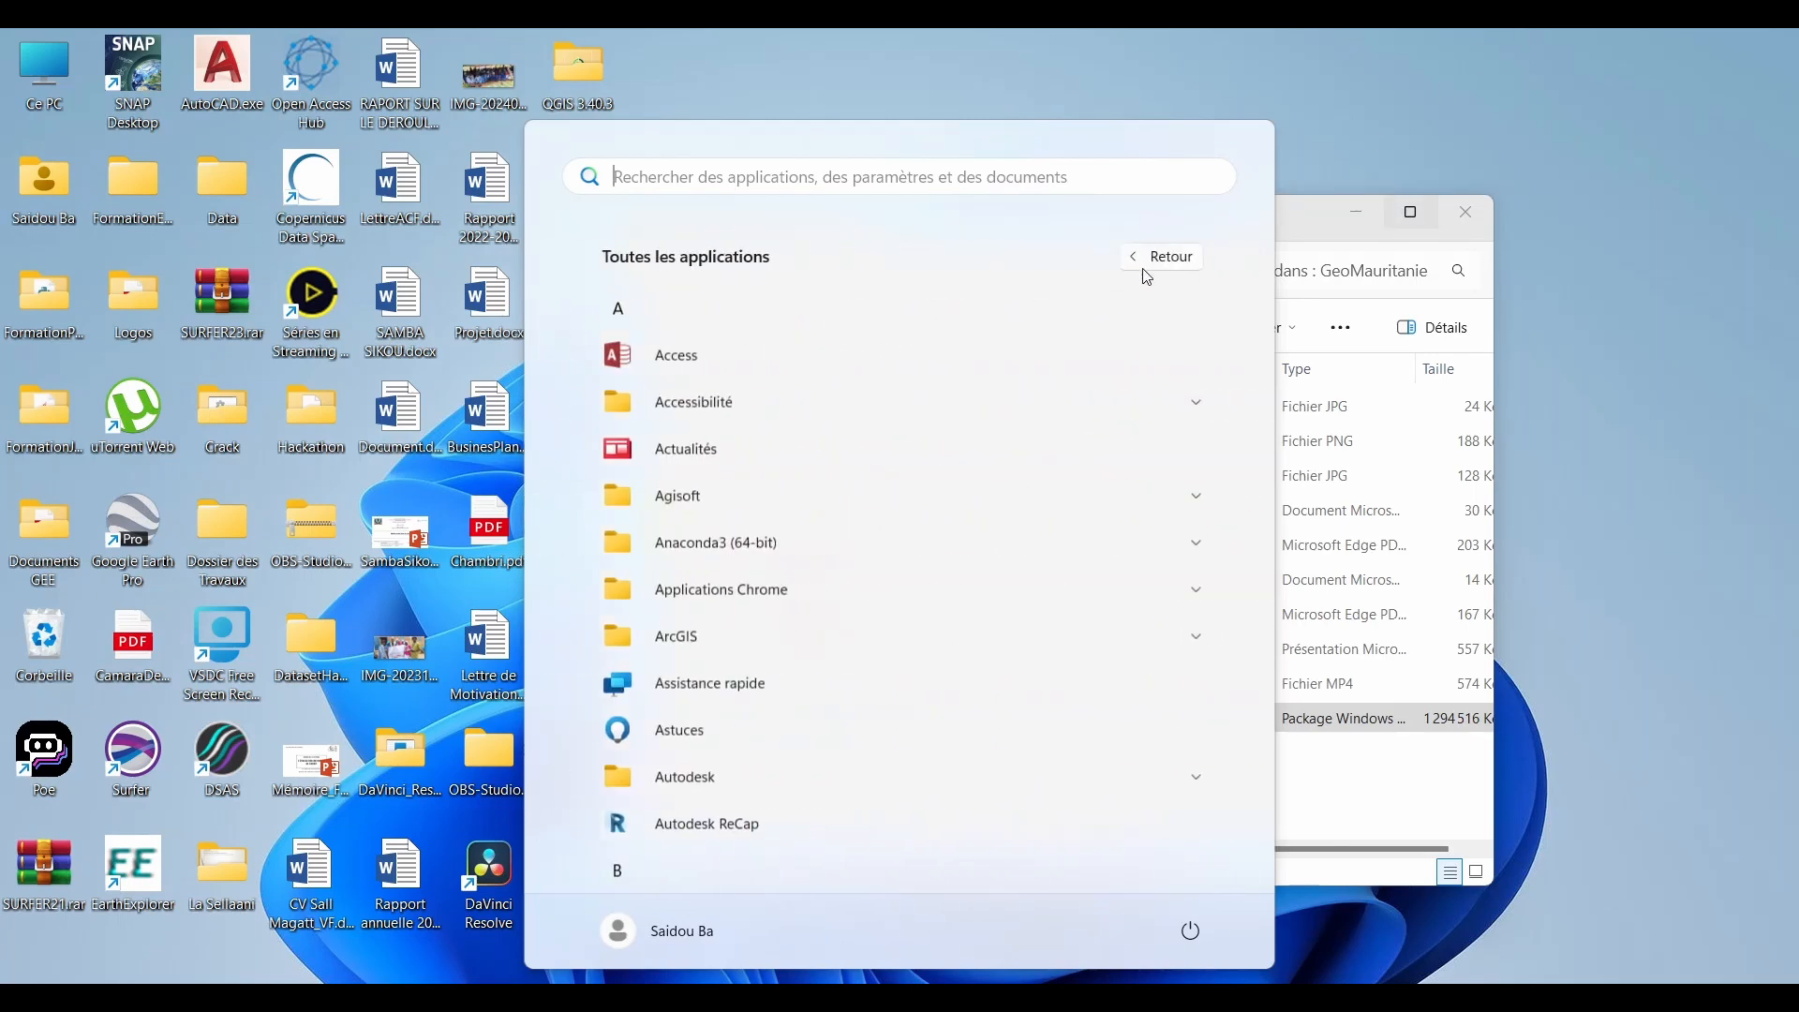
{"action": "scroll", "coordinate": [839, 537], "scroll_direction": "down", "scroll_amount": 15}
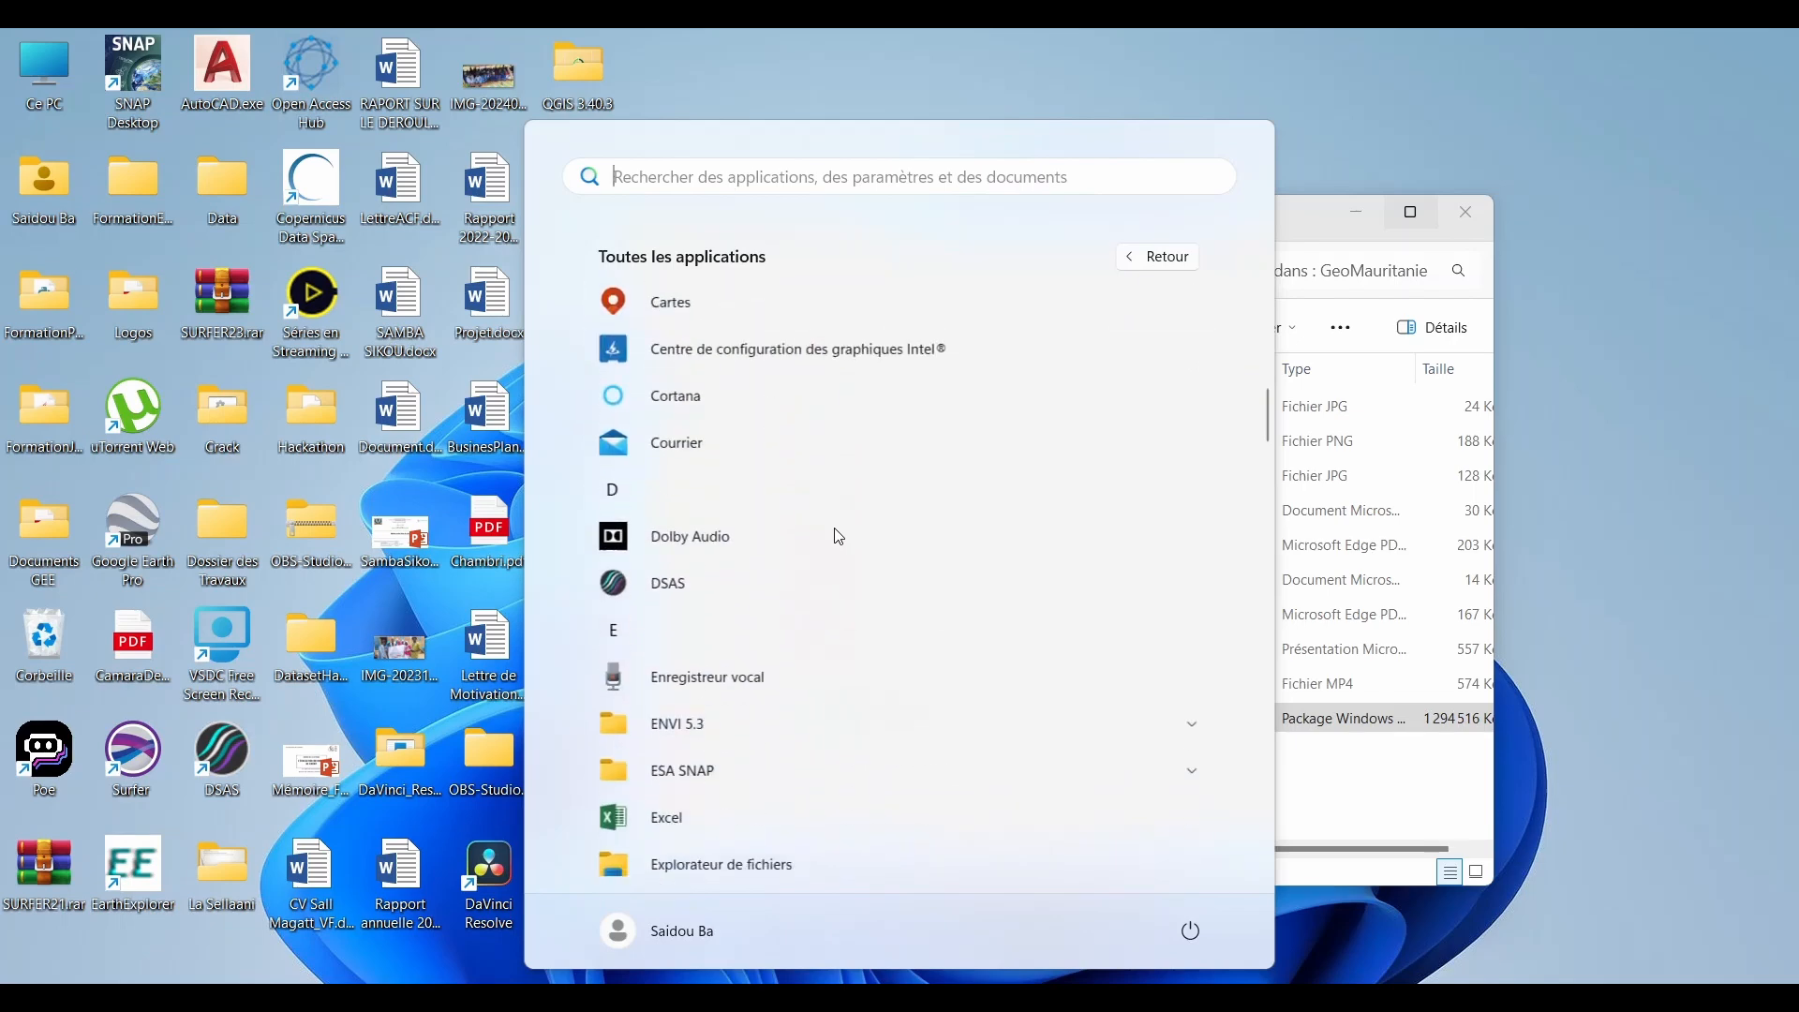
{"action": "scroll", "coordinate": [839, 539], "scroll_direction": "down", "scroll_amount": 10}
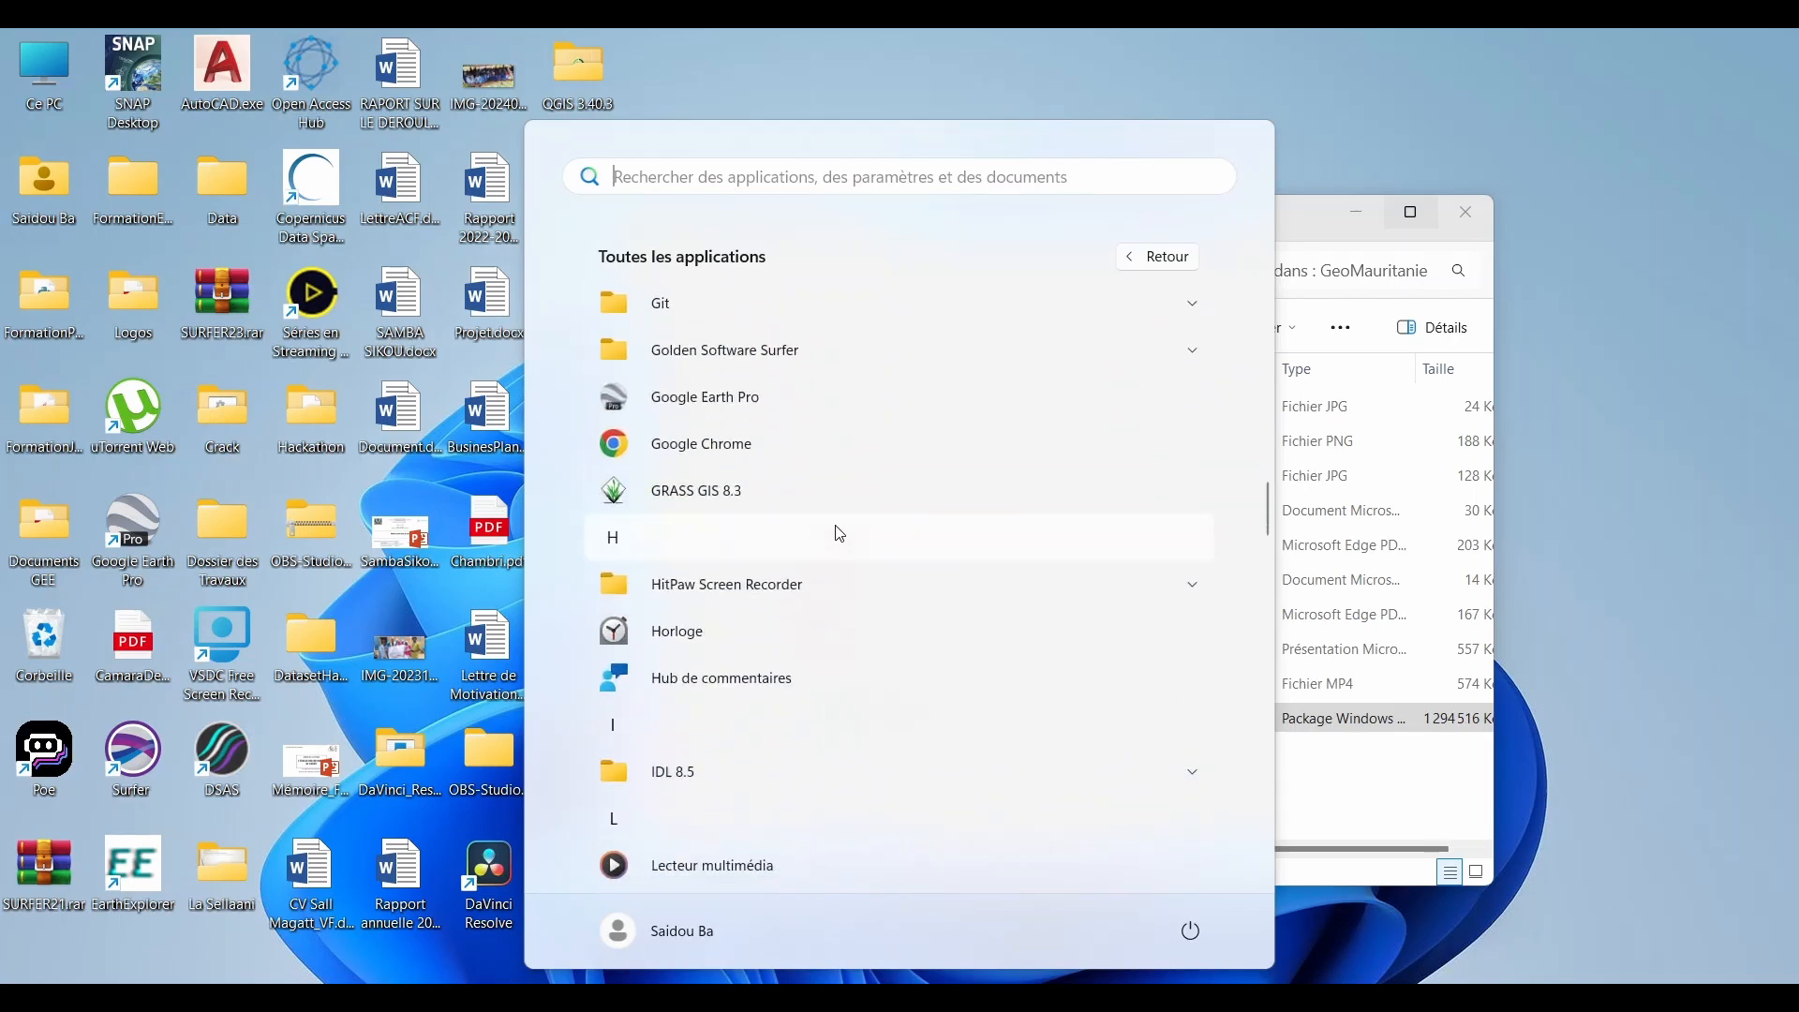
{"action": "scroll", "coordinate": [840, 535], "scroll_direction": "down", "scroll_amount": 10}
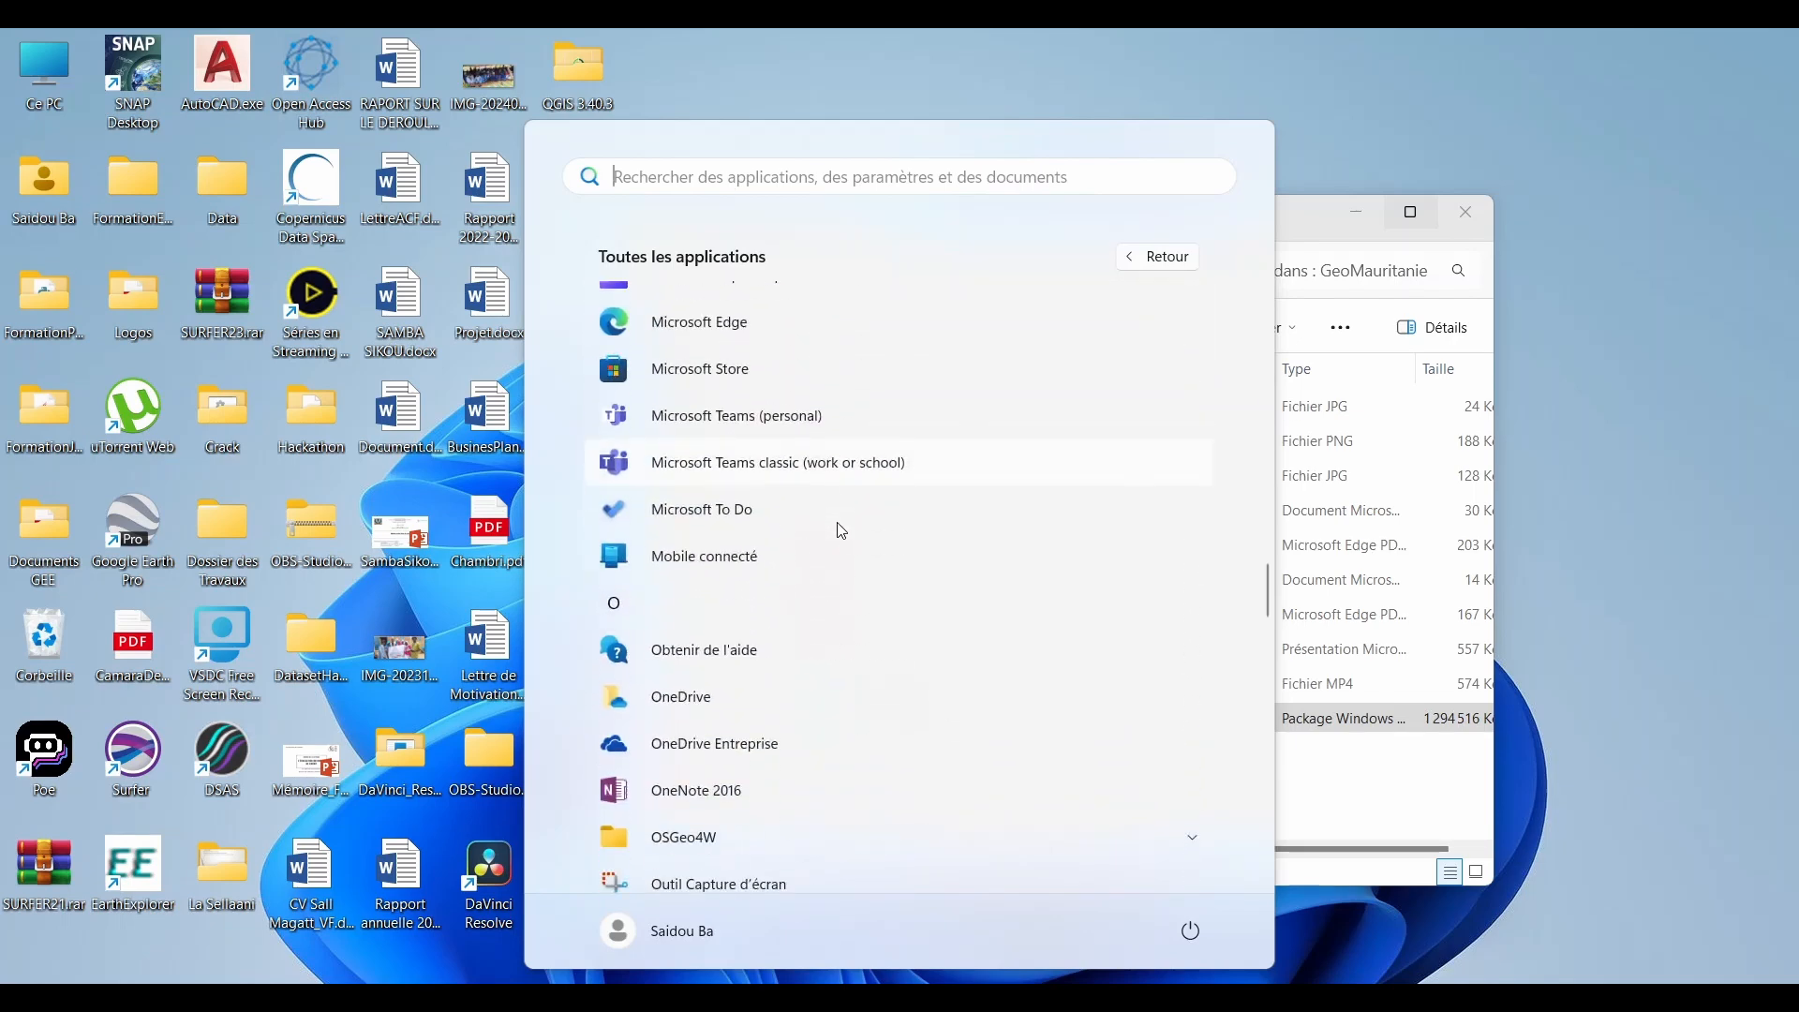
{"action": "scroll", "coordinate": [840, 532], "scroll_direction": "down", "scroll_amount": 8}
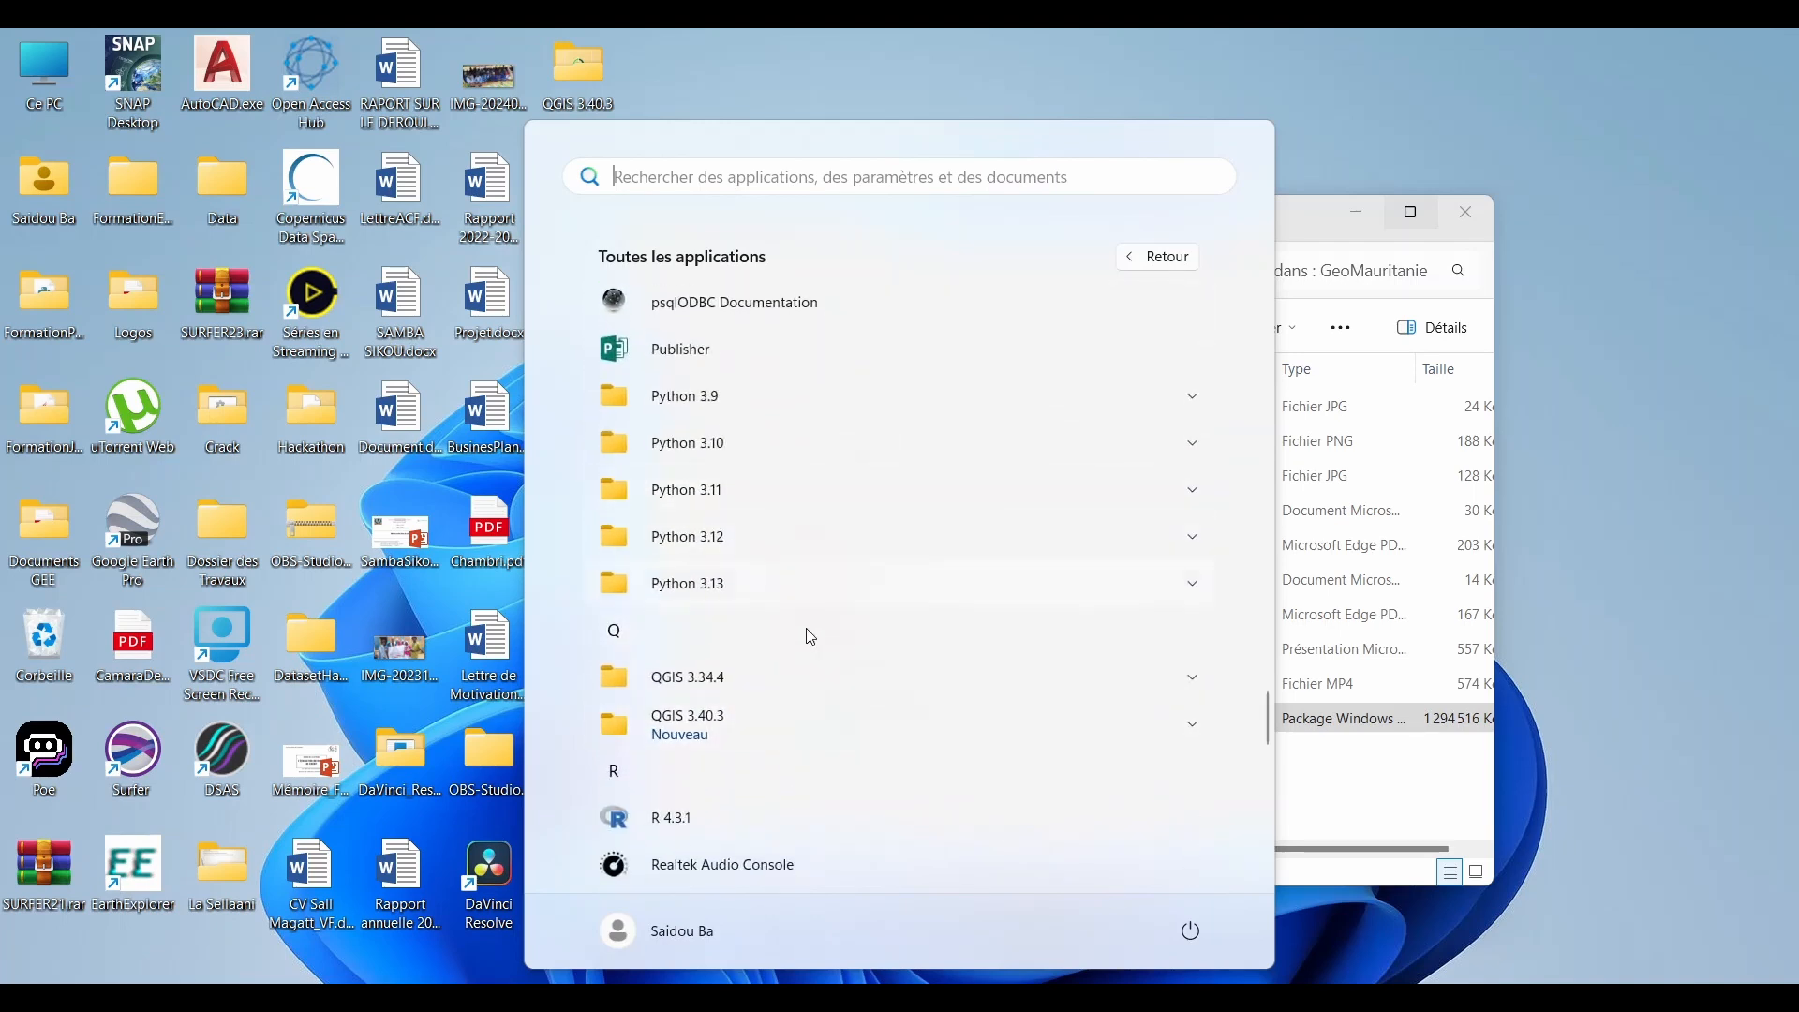
{"action": "scroll", "coordinate": [808, 707], "scroll_direction": "down", "scroll_amount": 2}
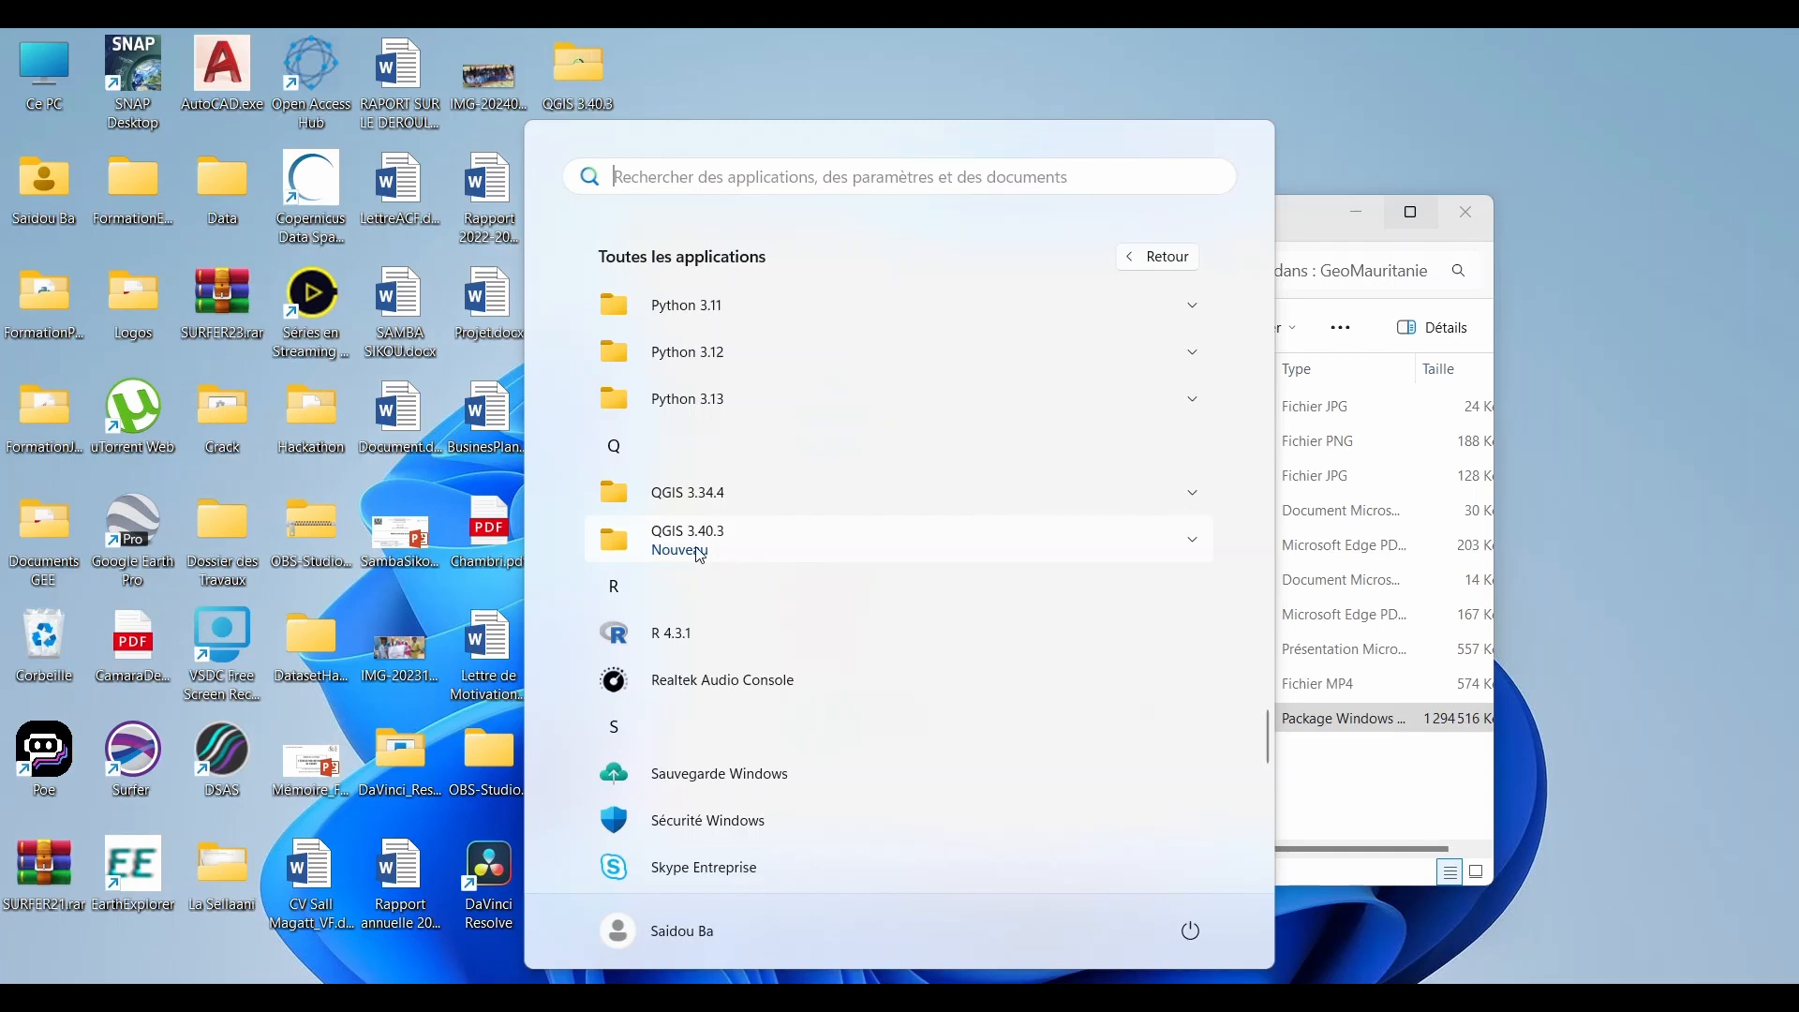
{"action": "left_click", "coordinate": [804, 552]}
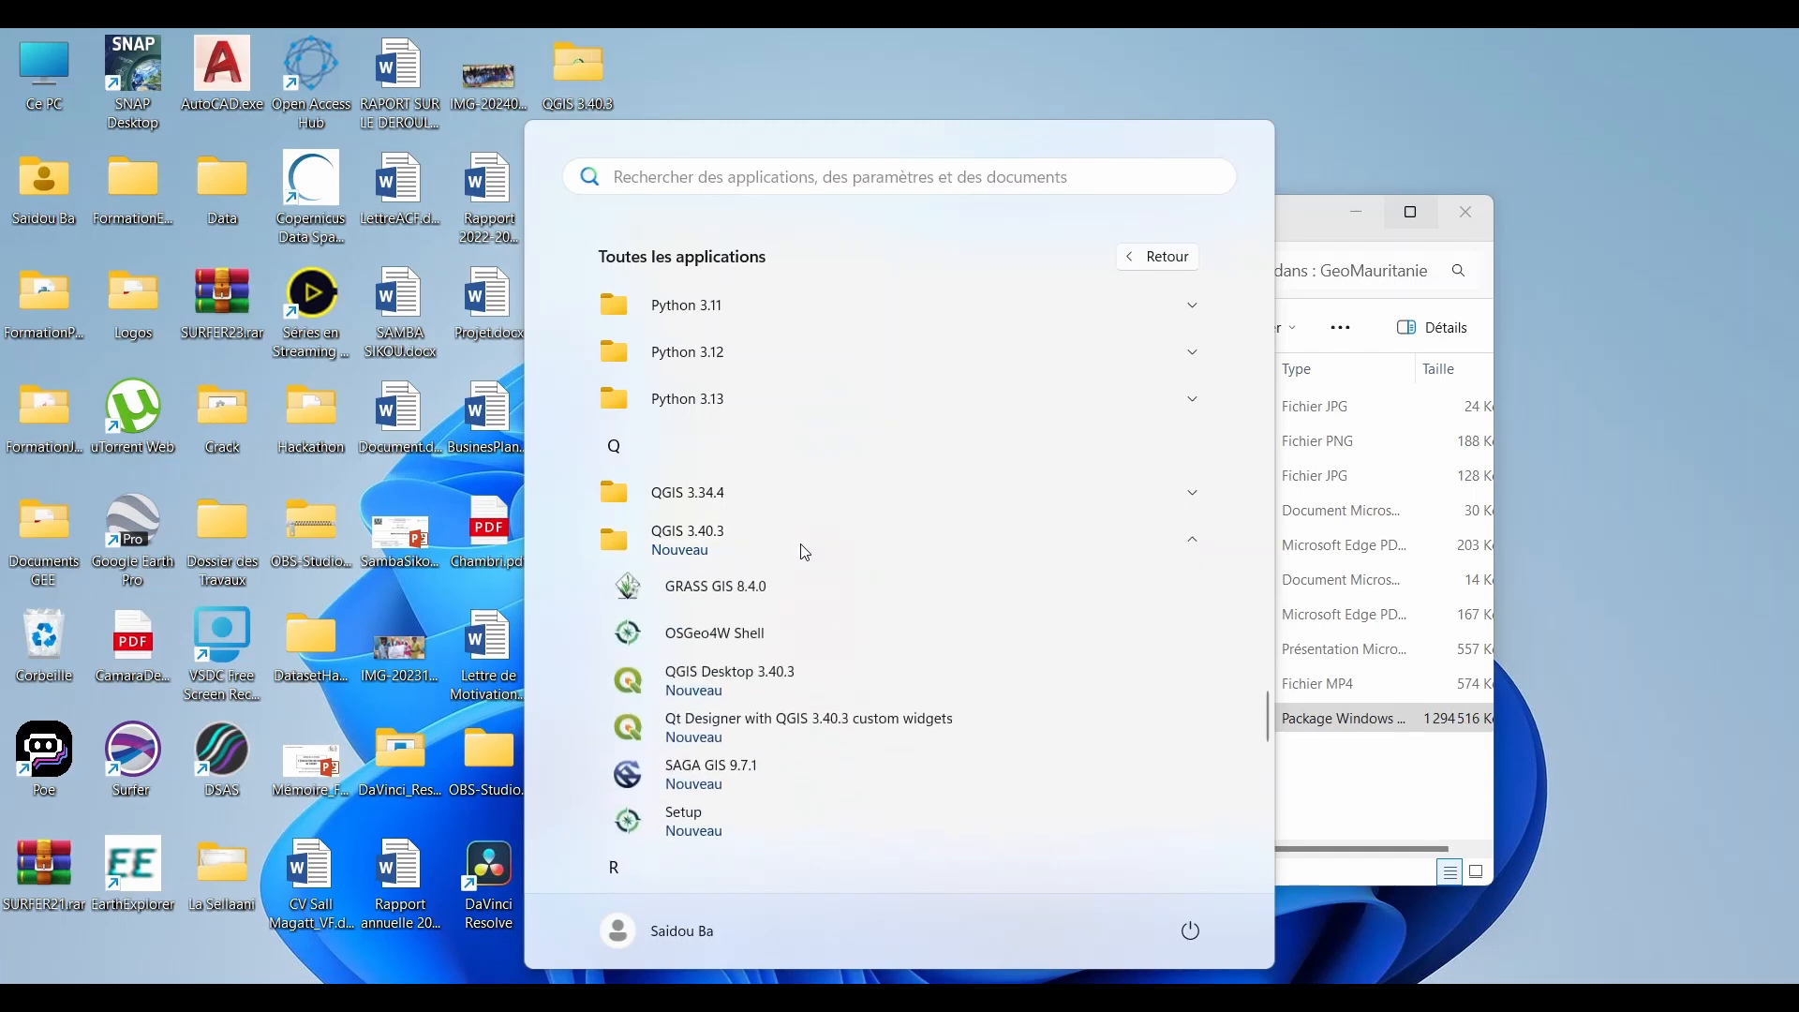
Collapse and reopen the QGIS 3.40.3 folder, review its bundled programs, and launch QGIS Desktop 3.40.3
{"action": "left_click", "coordinate": [1015, 543]}
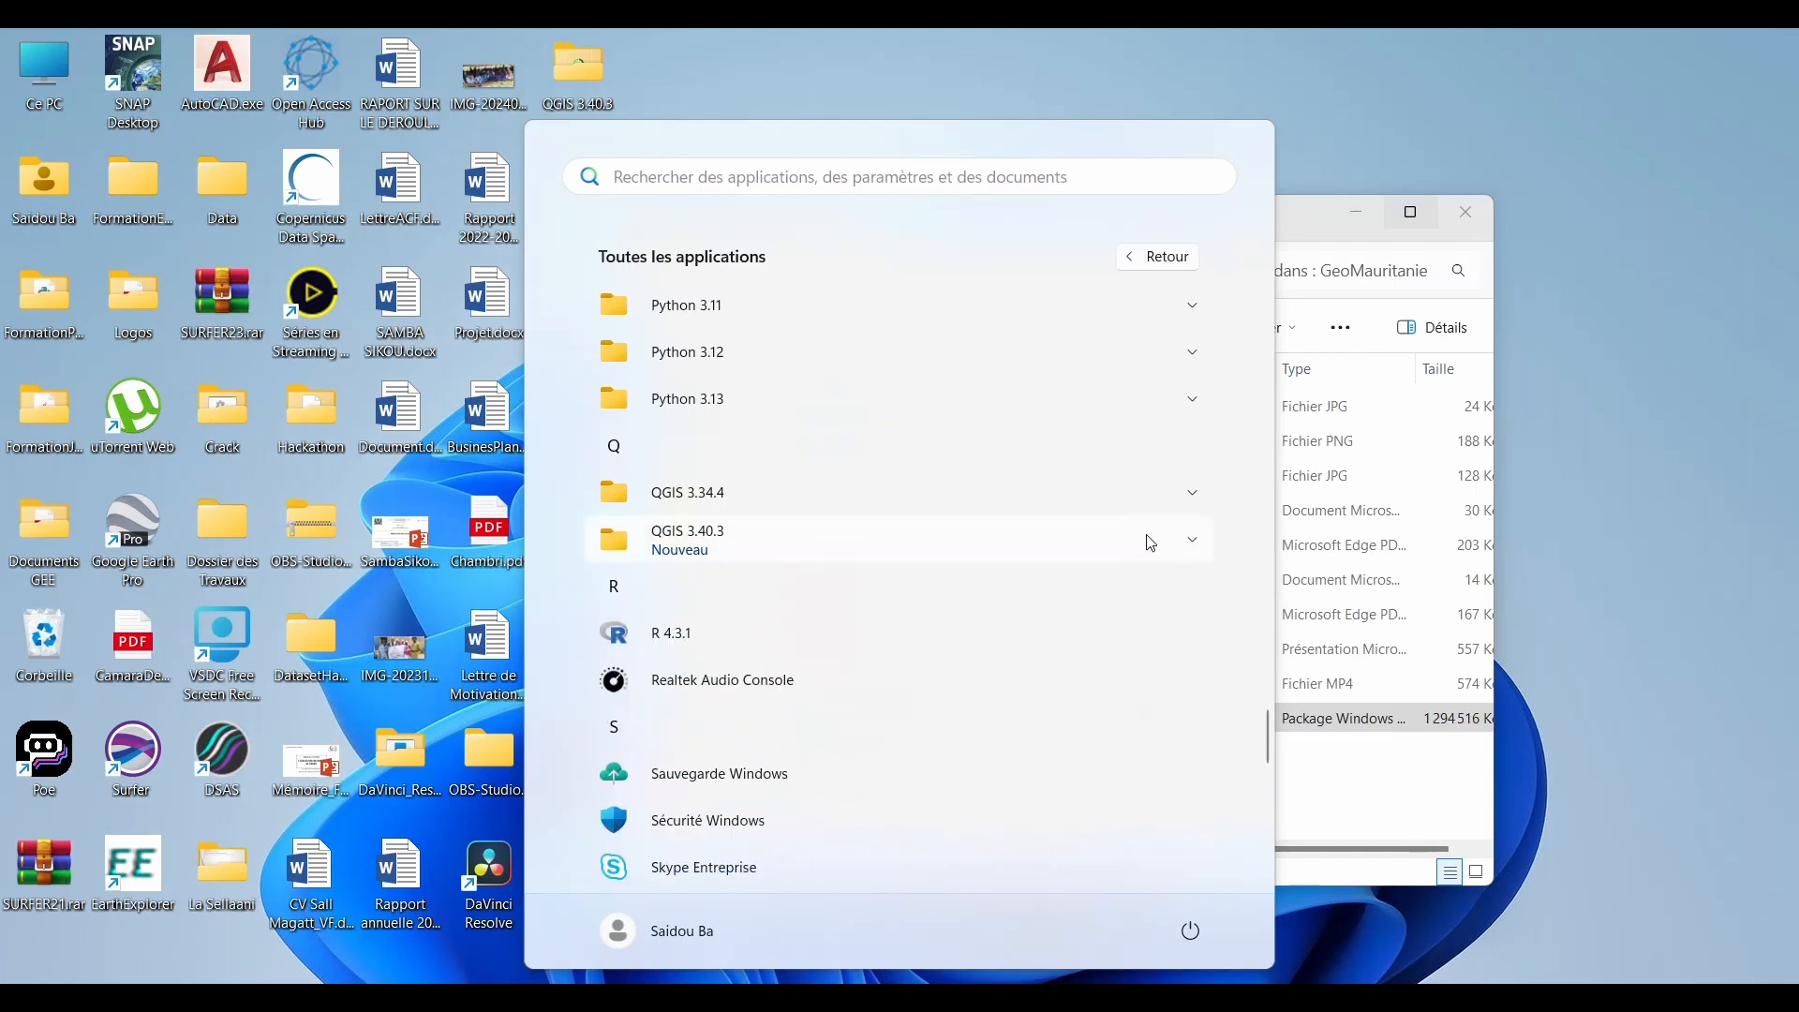
{"action": "left_click", "coordinate": [1151, 543]}
{"action": "left_click", "coordinate": [846, 562]}
{"action": "left_click", "coordinate": [846, 562]}
{"action": "scroll", "coordinate": [844, 562], "scroll_direction": "down", "scroll_amount": 3}
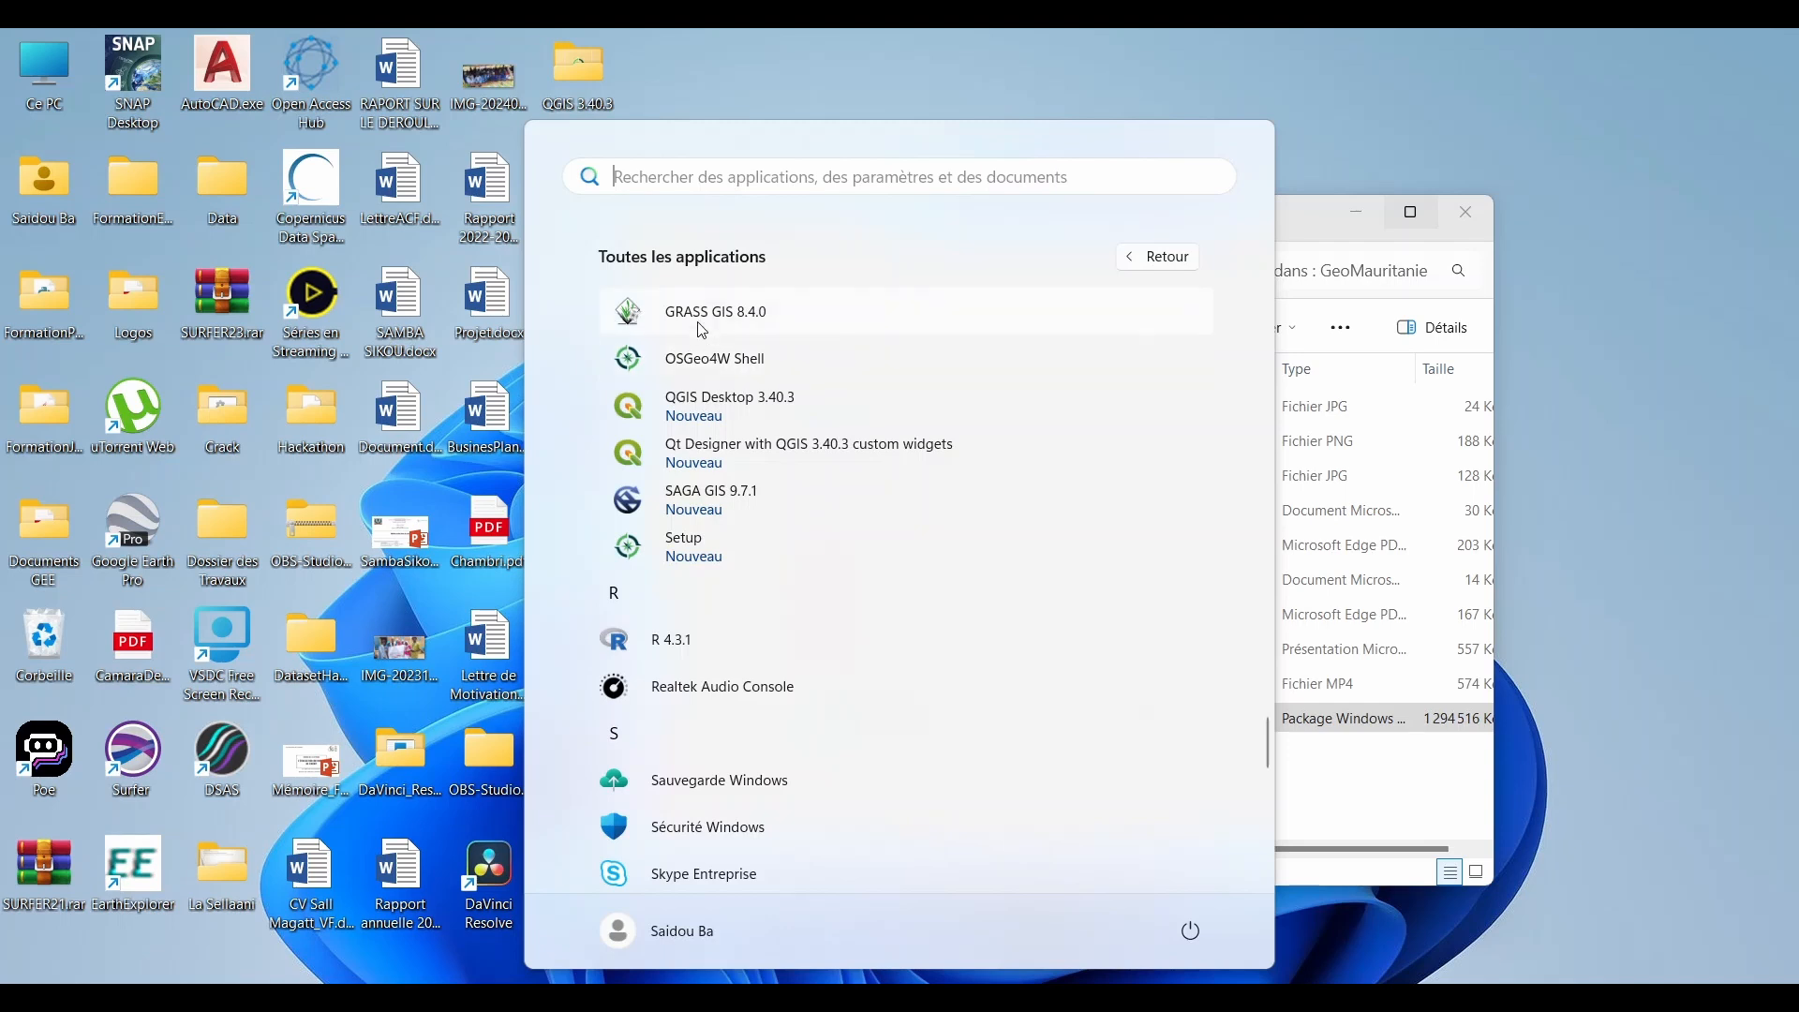
{"action": "scroll", "coordinate": [714, 340], "scroll_direction": "up", "scroll_amount": 1}
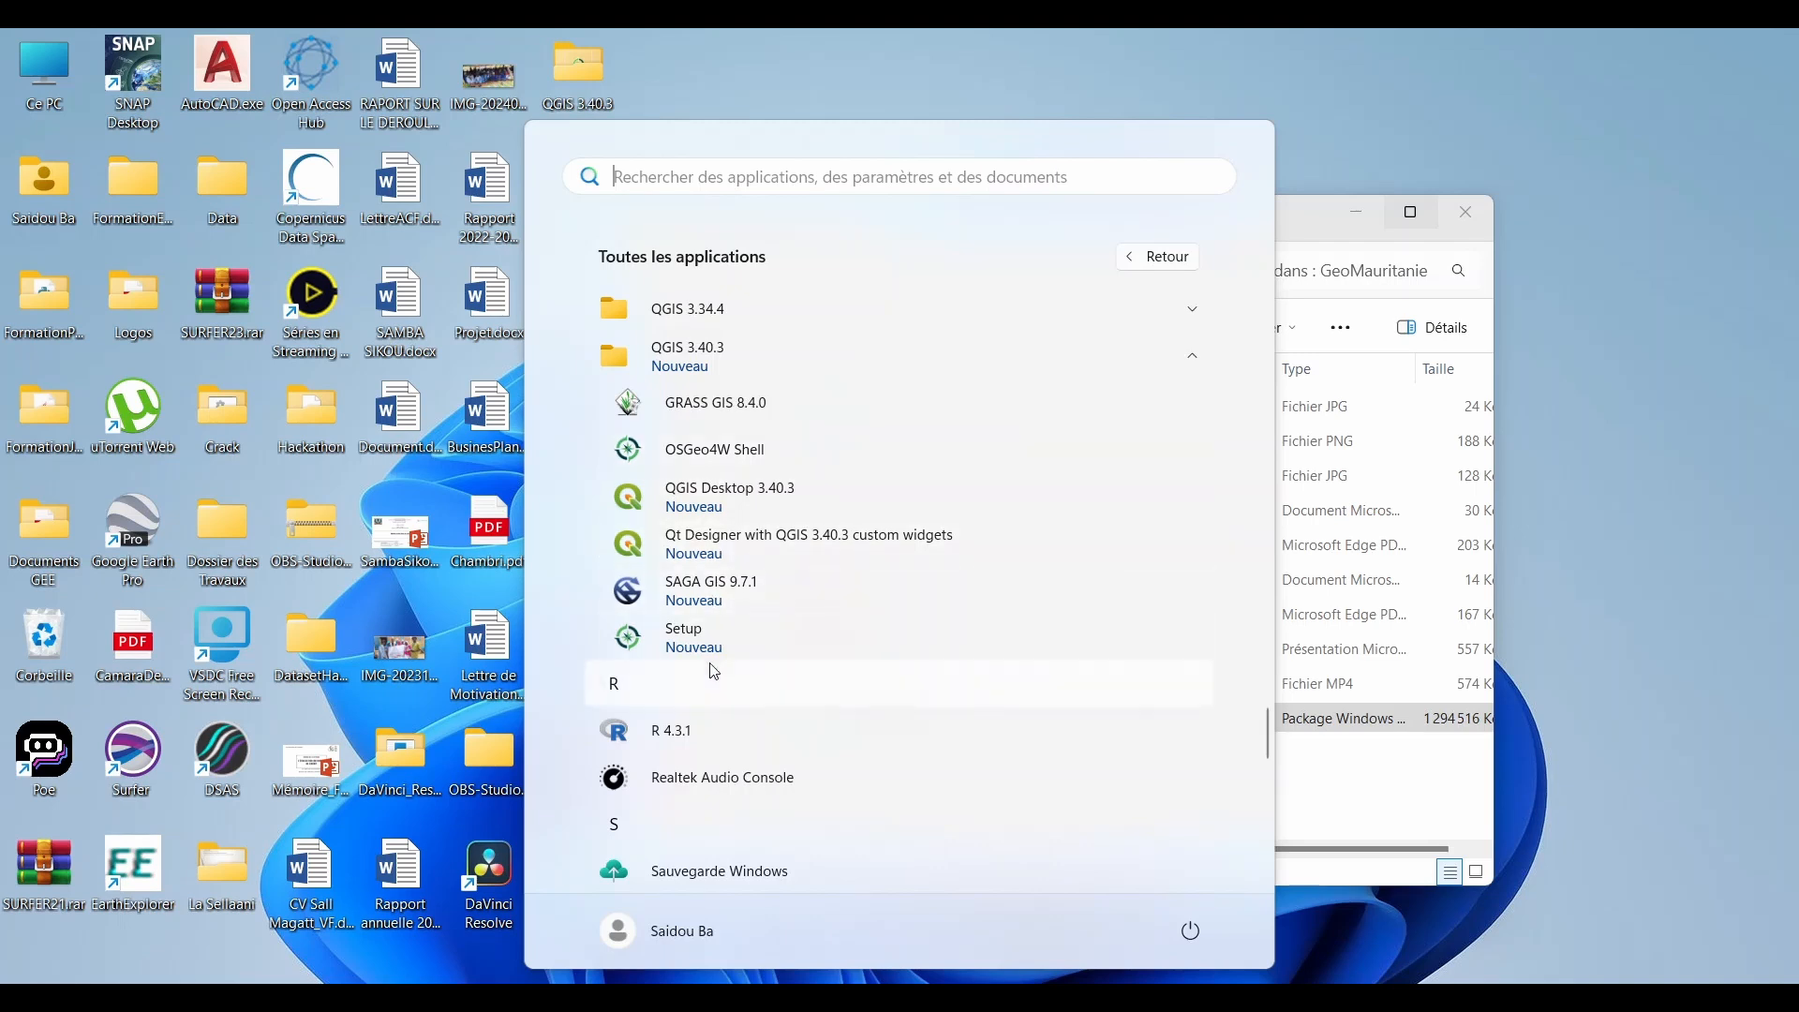
{"action": "left_click", "coordinate": [735, 501]}
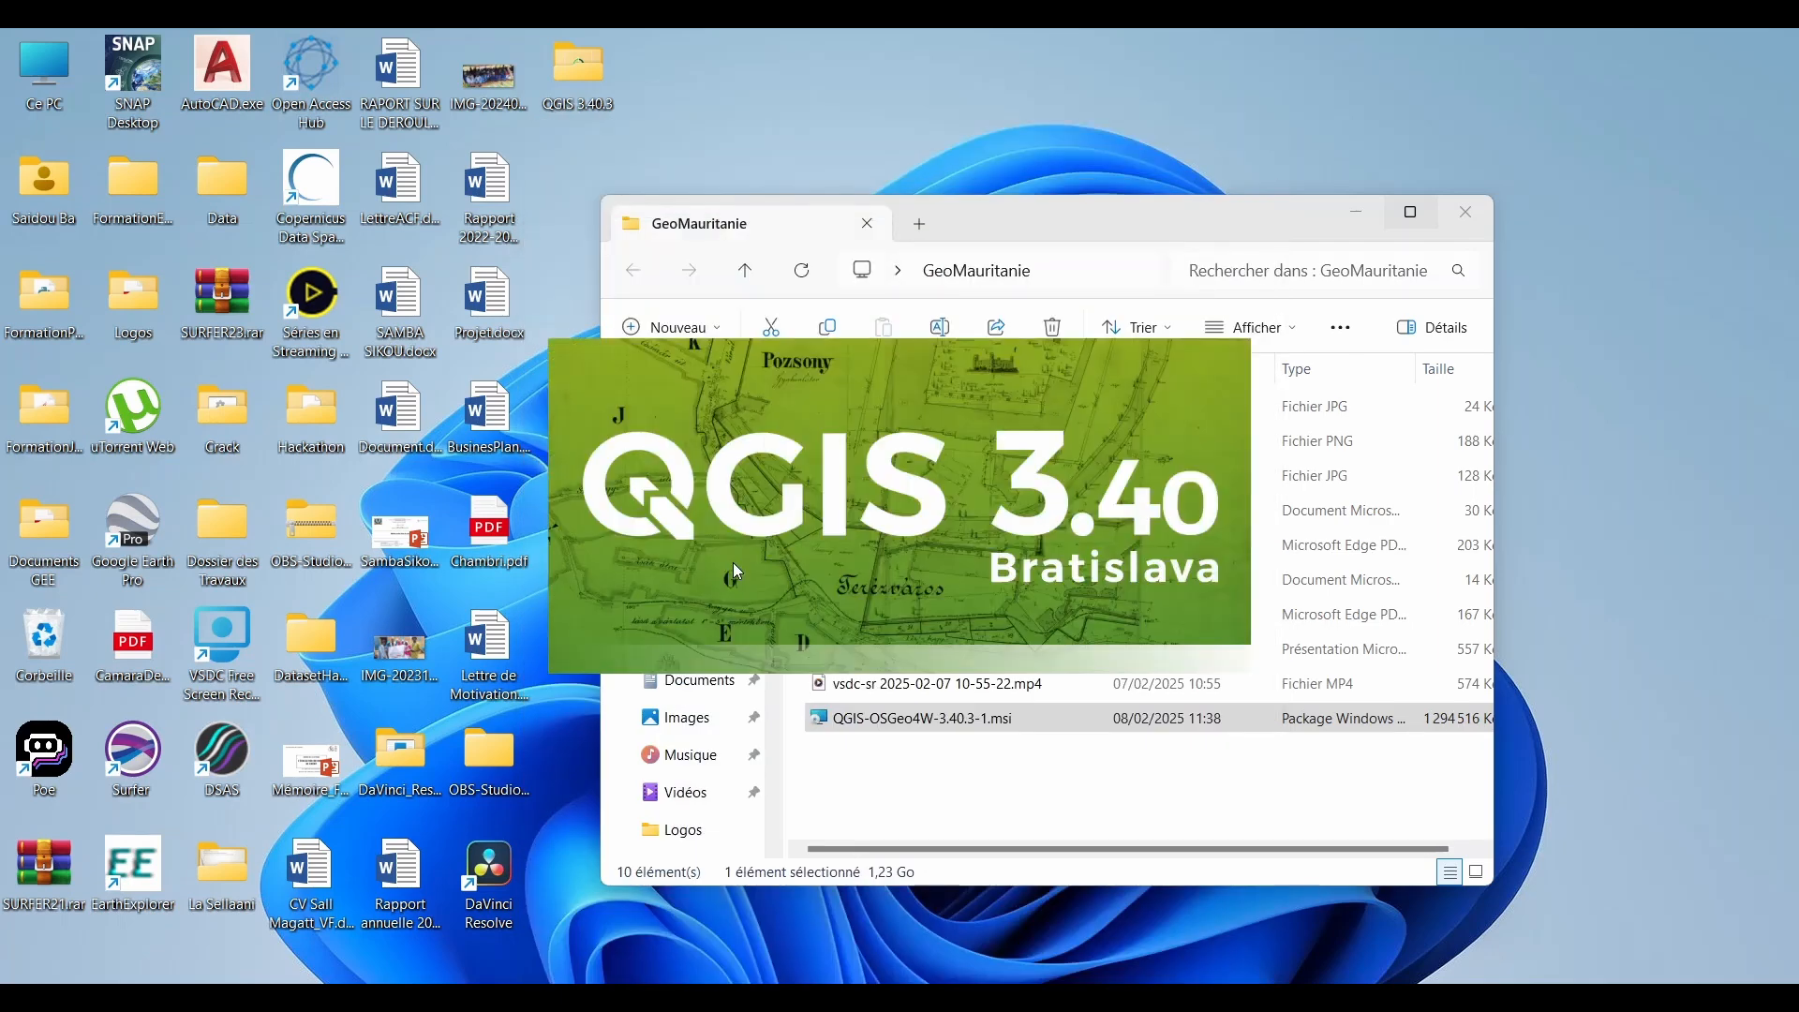